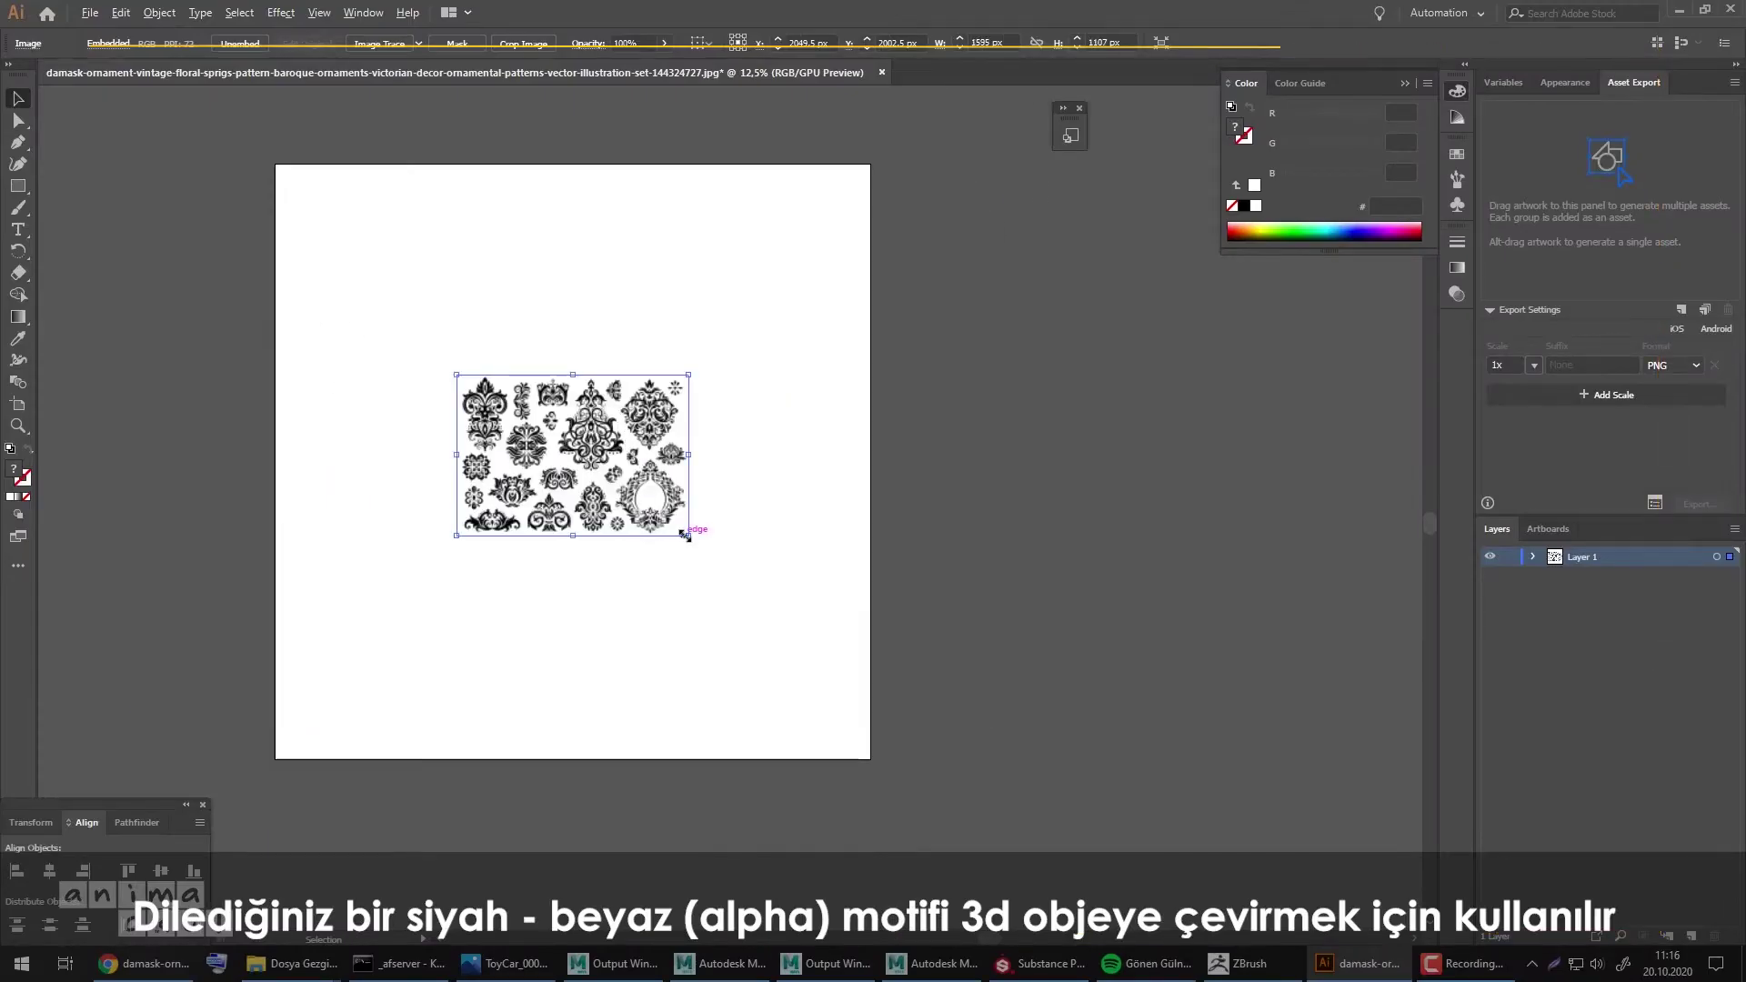
# Step: Scale the damask ornament sheet image up to 1595 × 1107 px on the artboard
pyautogui.moveTo(689, 536)
pyautogui.keyDown('alt'); pyautogui.mouseDown()
pyautogui.moveTo(904, 655)
pyautogui.moveTo(933, 704)
pyautogui.mouseUp(); pyautogui.keyUp('alt')
# Step: Crop the placed image down to the single central damask motif
pyautogui.rightClick(552, 443)
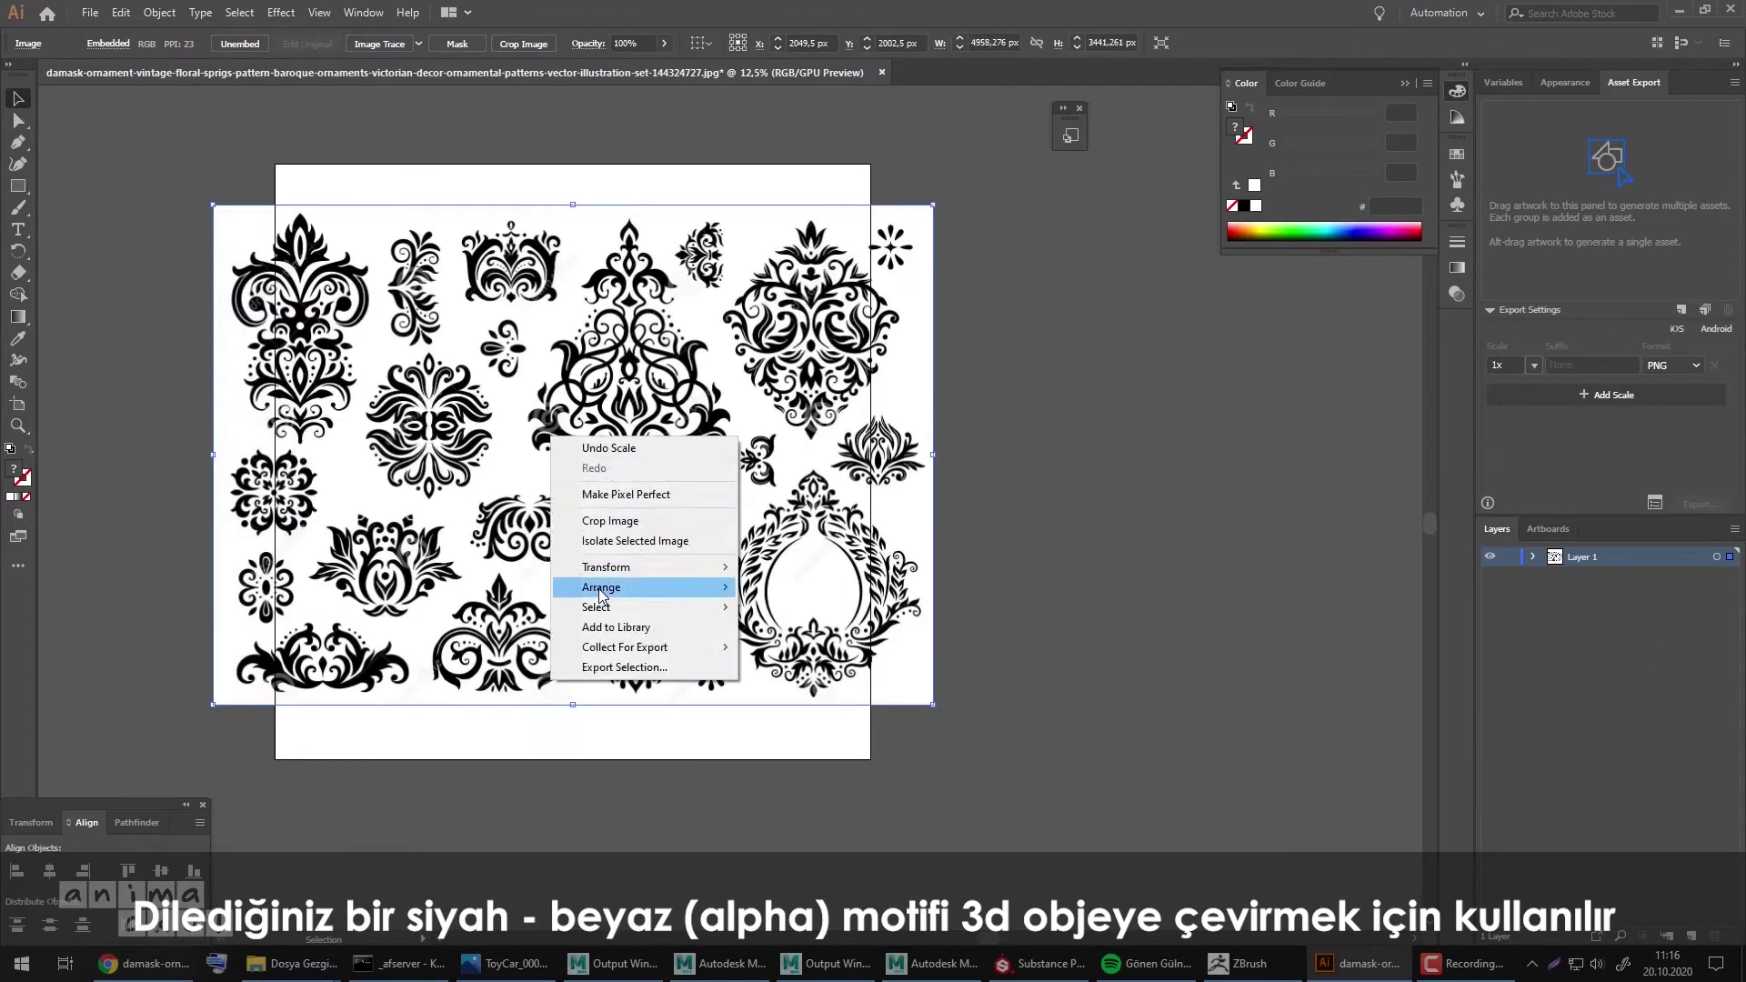
pyautogui.click(608, 527)
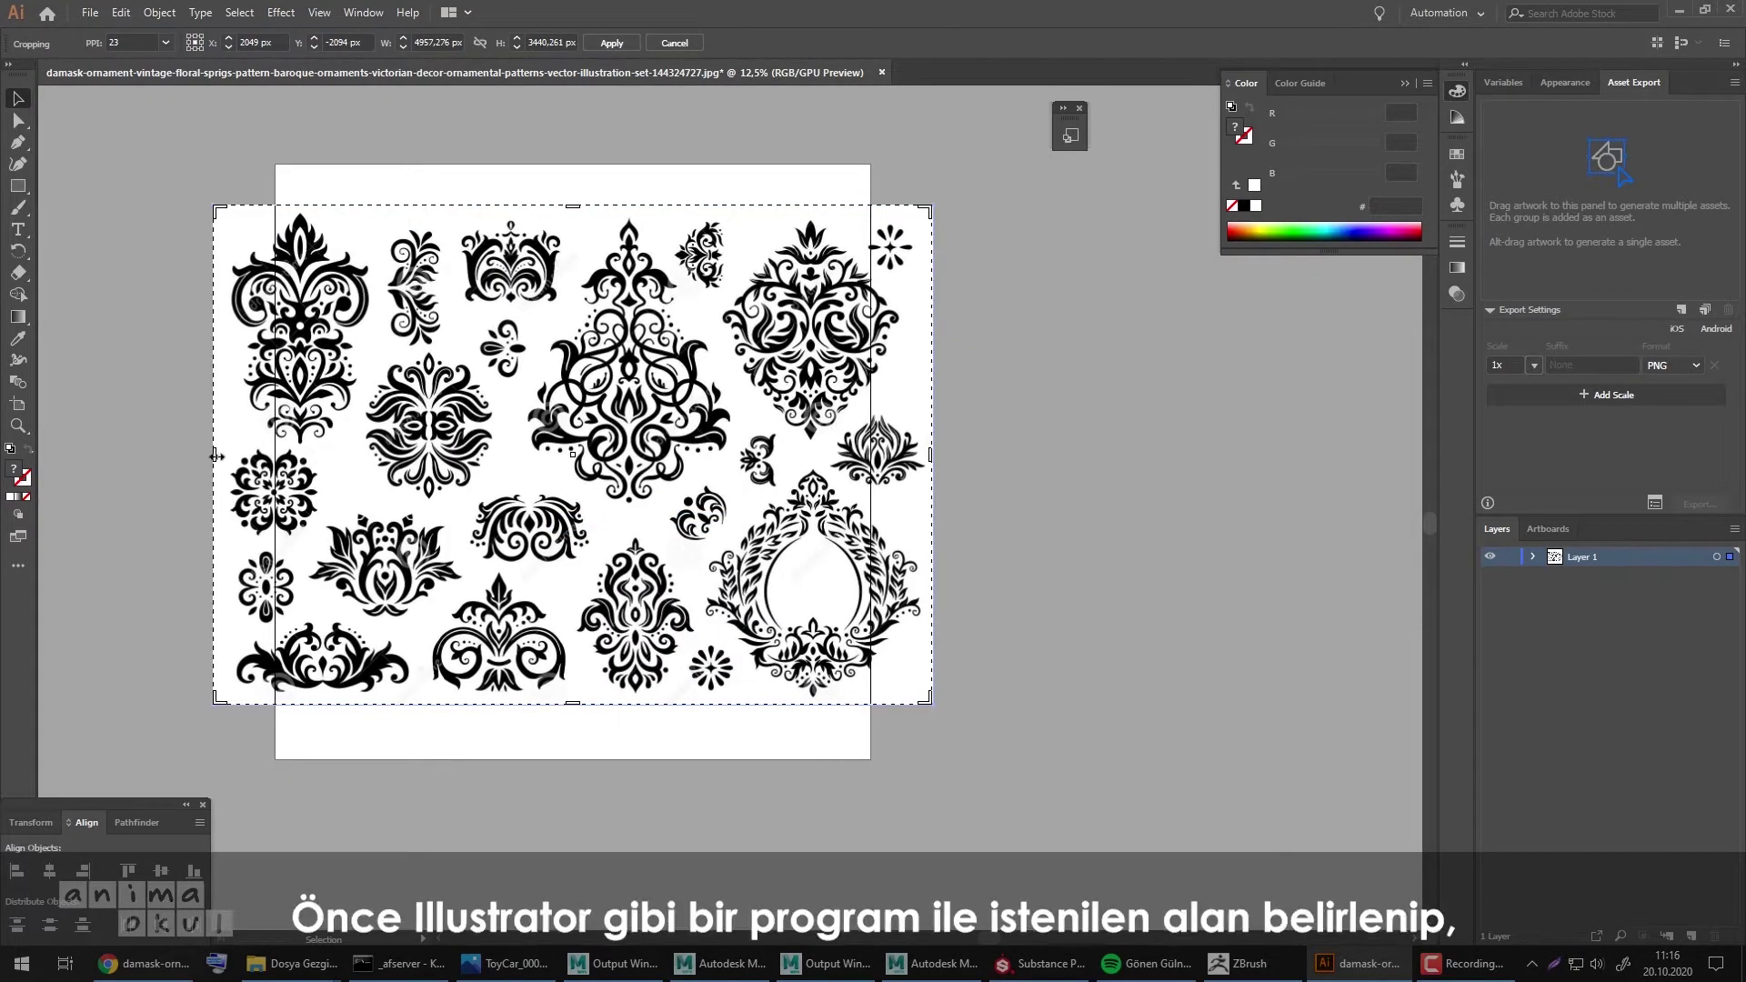
pyautogui.moveTo(219, 700); pyautogui.dragTo(519, 509)
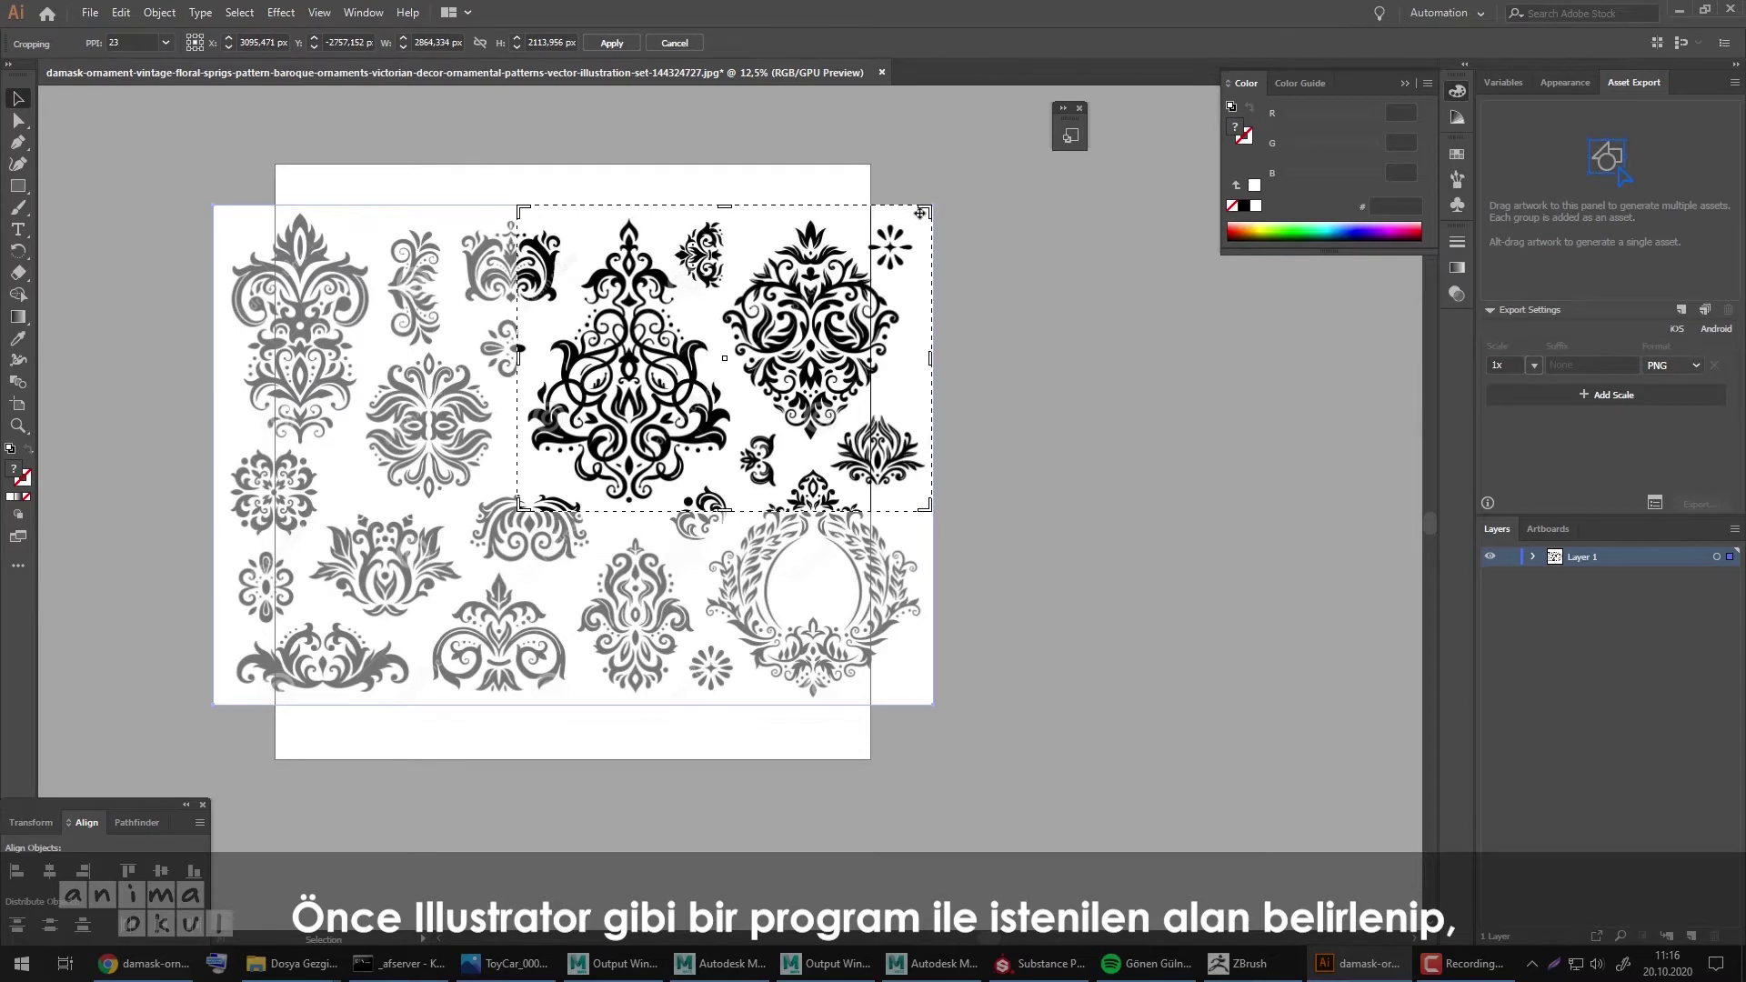
pyautogui.moveTo(931, 205); pyautogui.dragTo(739, 221)
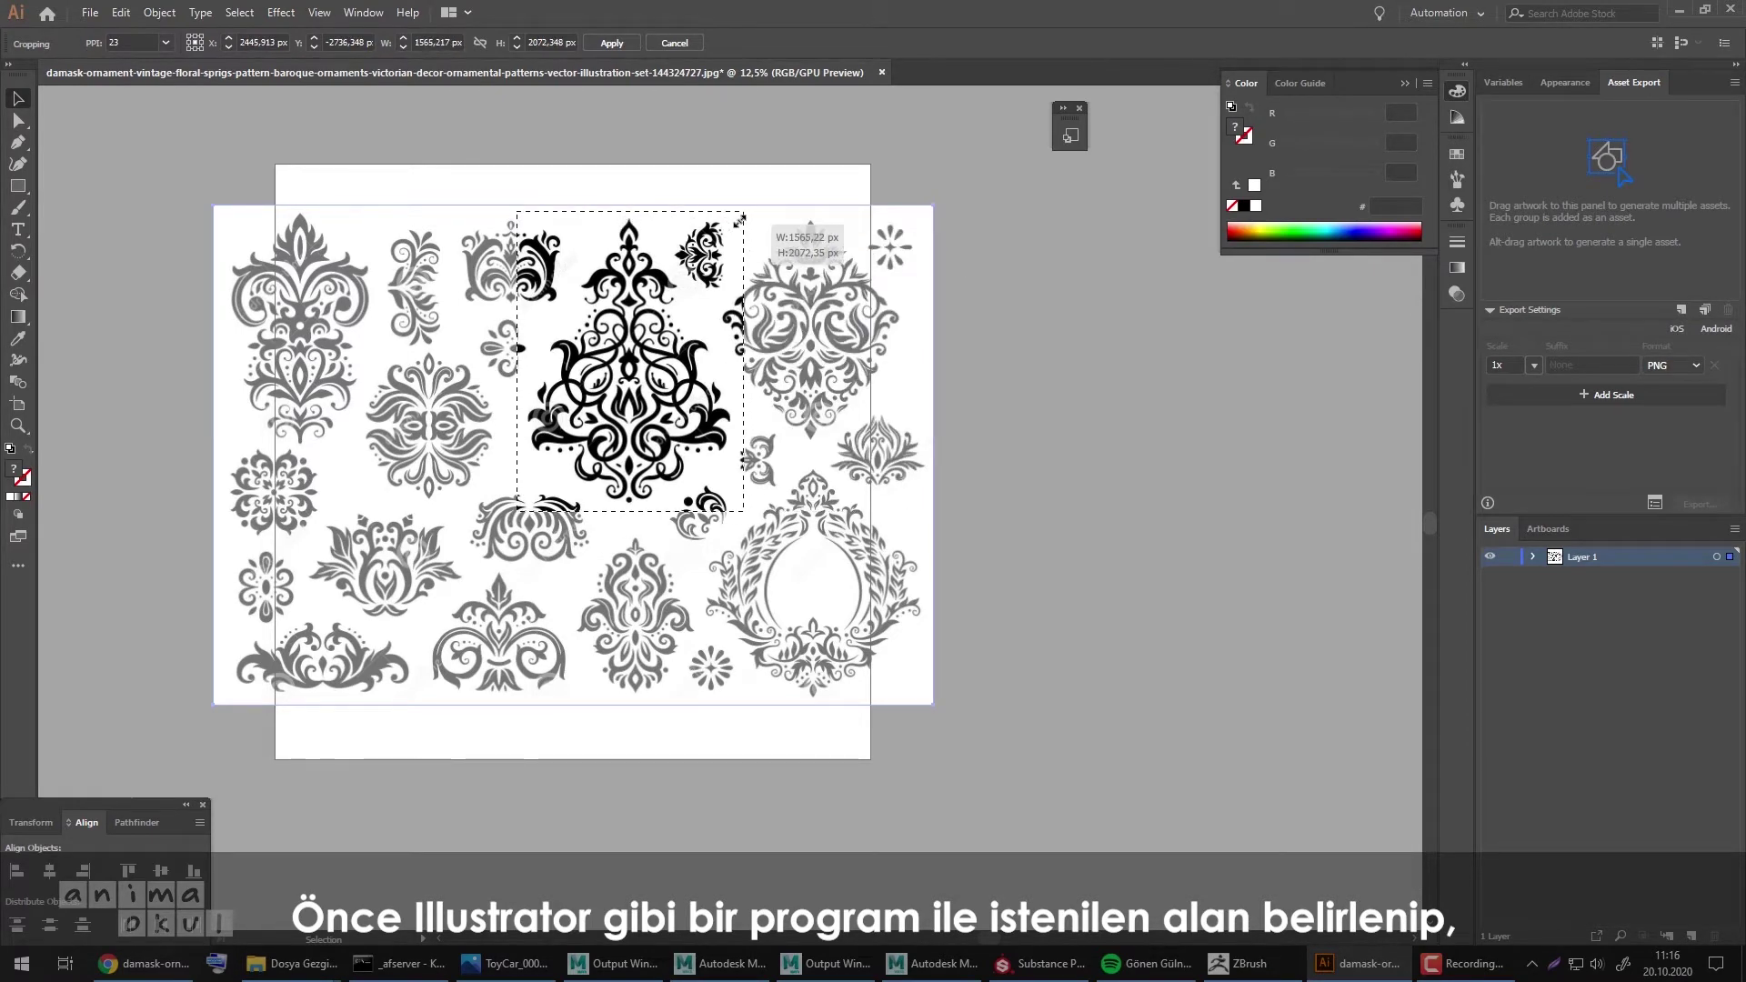
pyautogui.press('Return')
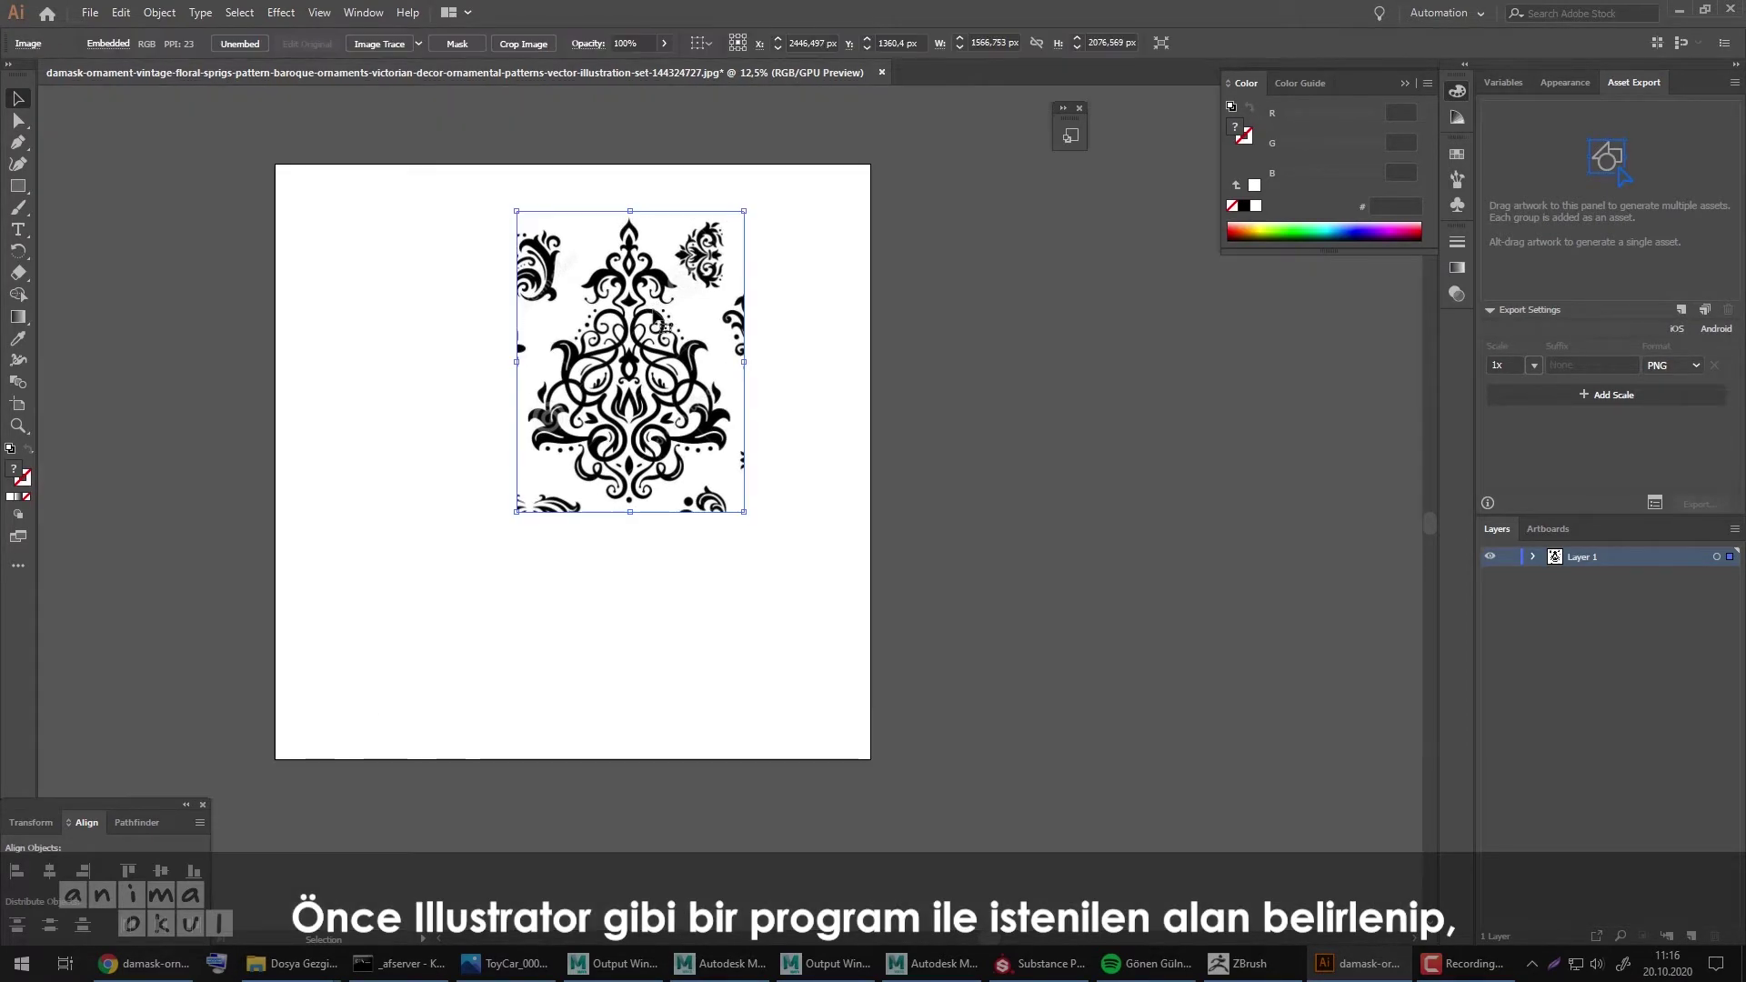
# Step: Center and enlarge the motif to about 3019 × 4002 px, nearly filling the artboard
pyautogui.moveTo(654, 313); pyautogui.dragTo(589, 423)
pyautogui.keyDown('alt'); pyautogui.keyDown('shift'); pyautogui.moveTo(678, 319); pyautogui.dragTo(785, 182); pyautogui.keyUp('shift'); pyautogui.keyUp('alt')
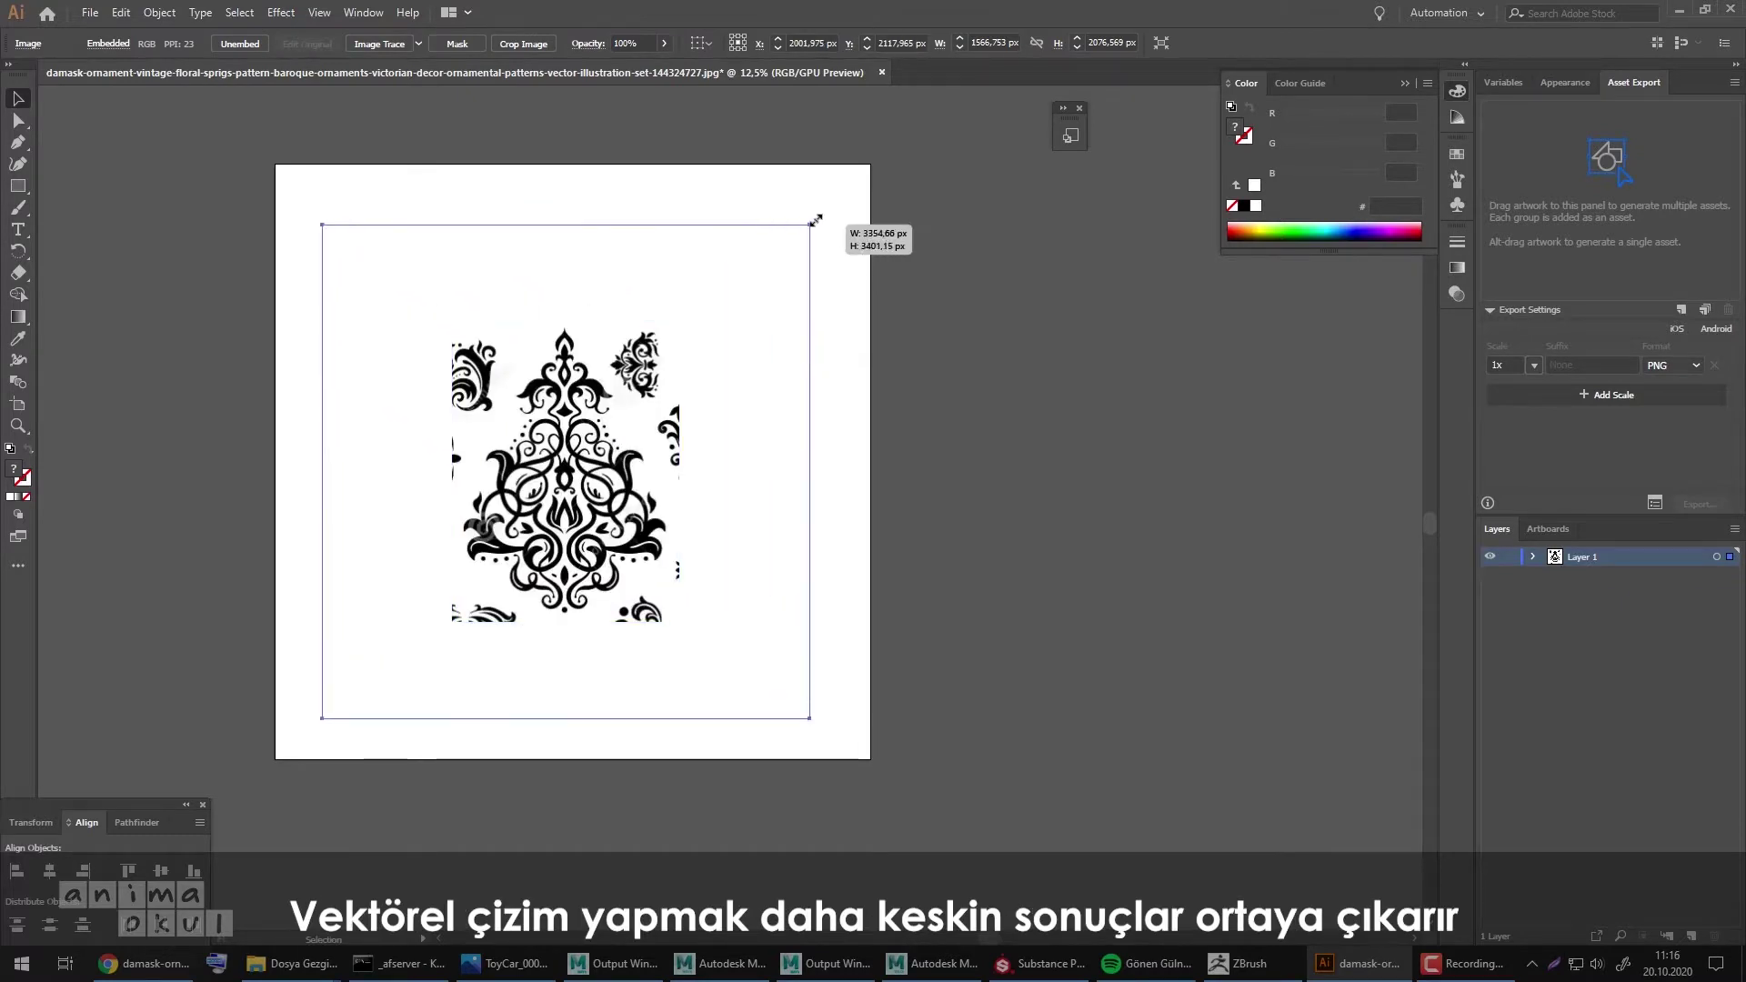
pyautogui.moveTo(600, 440); pyautogui.dragTo(614, 429)
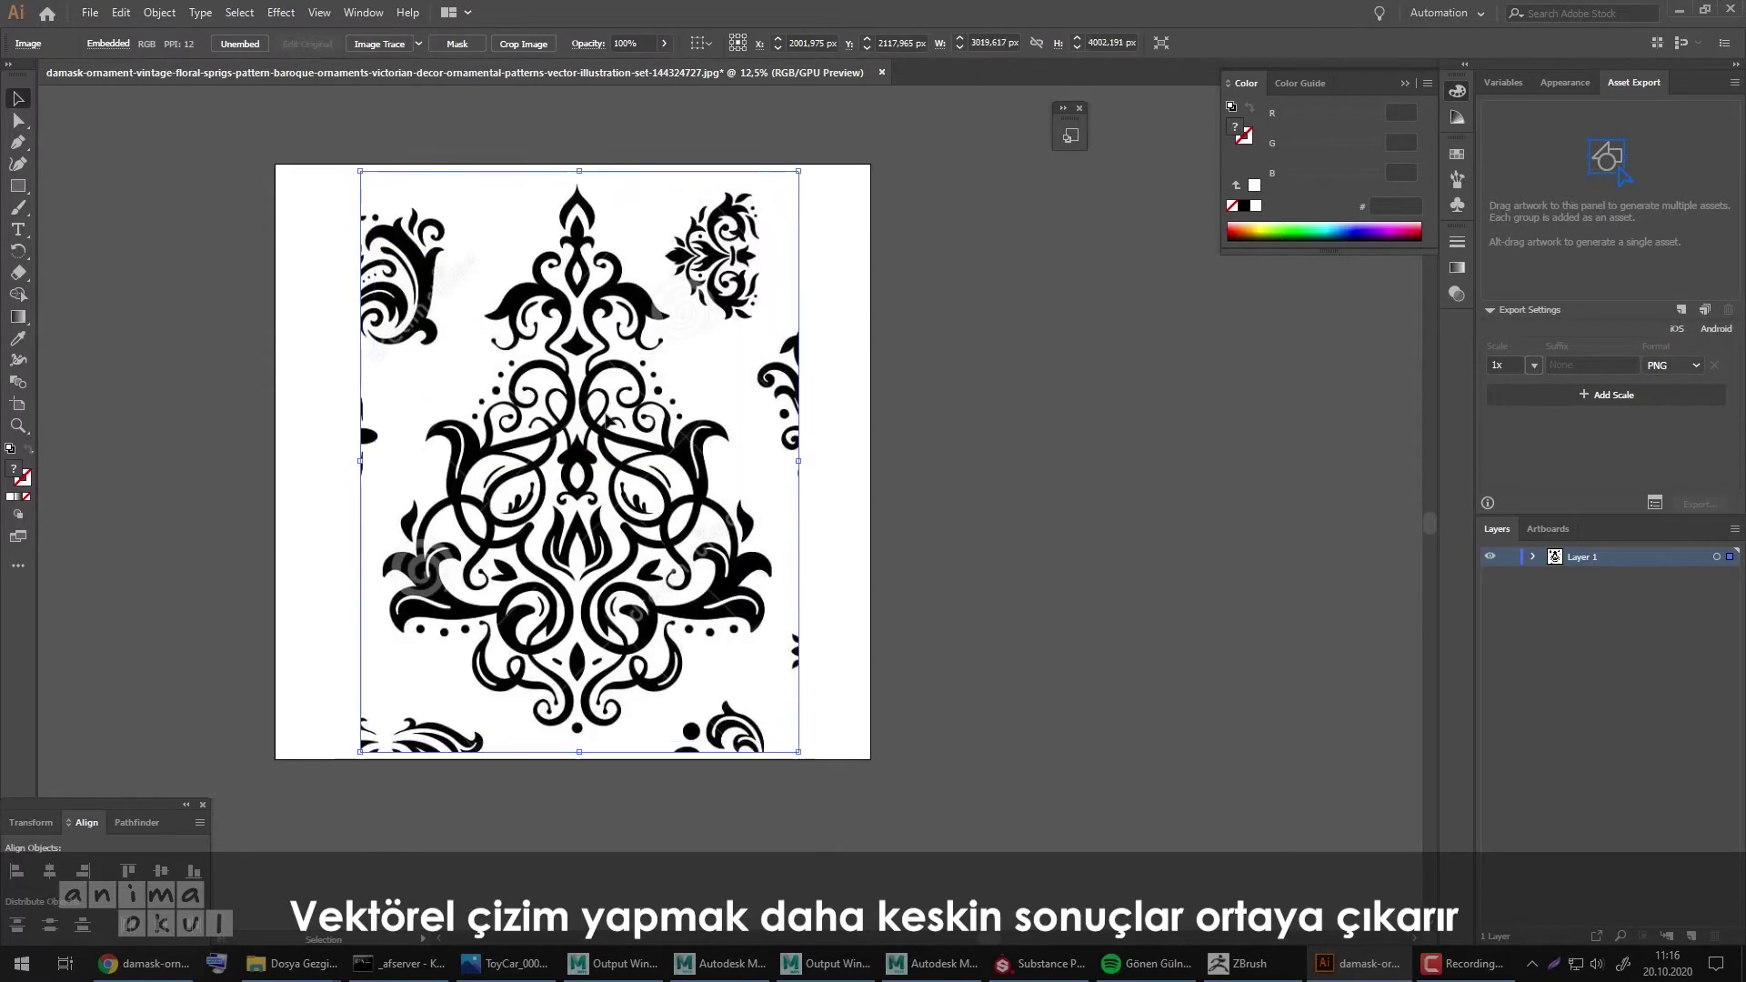
pyautogui.click(897, 441)
pyautogui.click(608, 253)
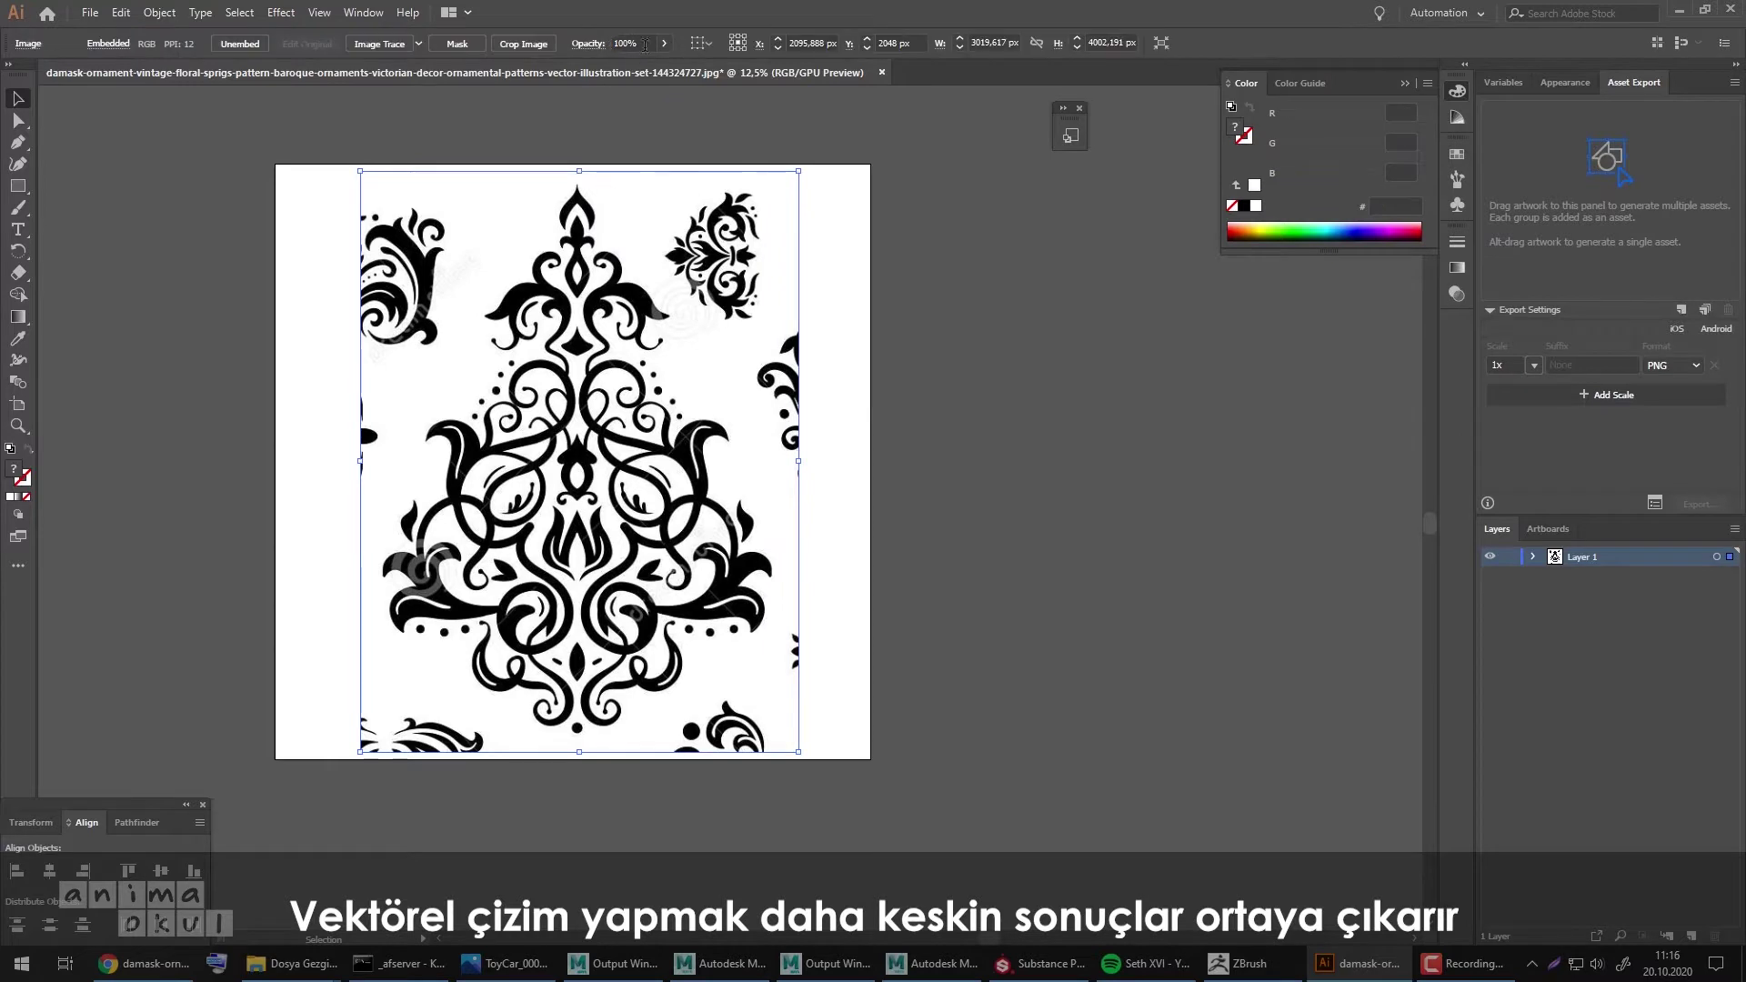
# Step: Trace the image with the 3 Colors preset and expand it into vector paths
pyautogui.click(416, 42)
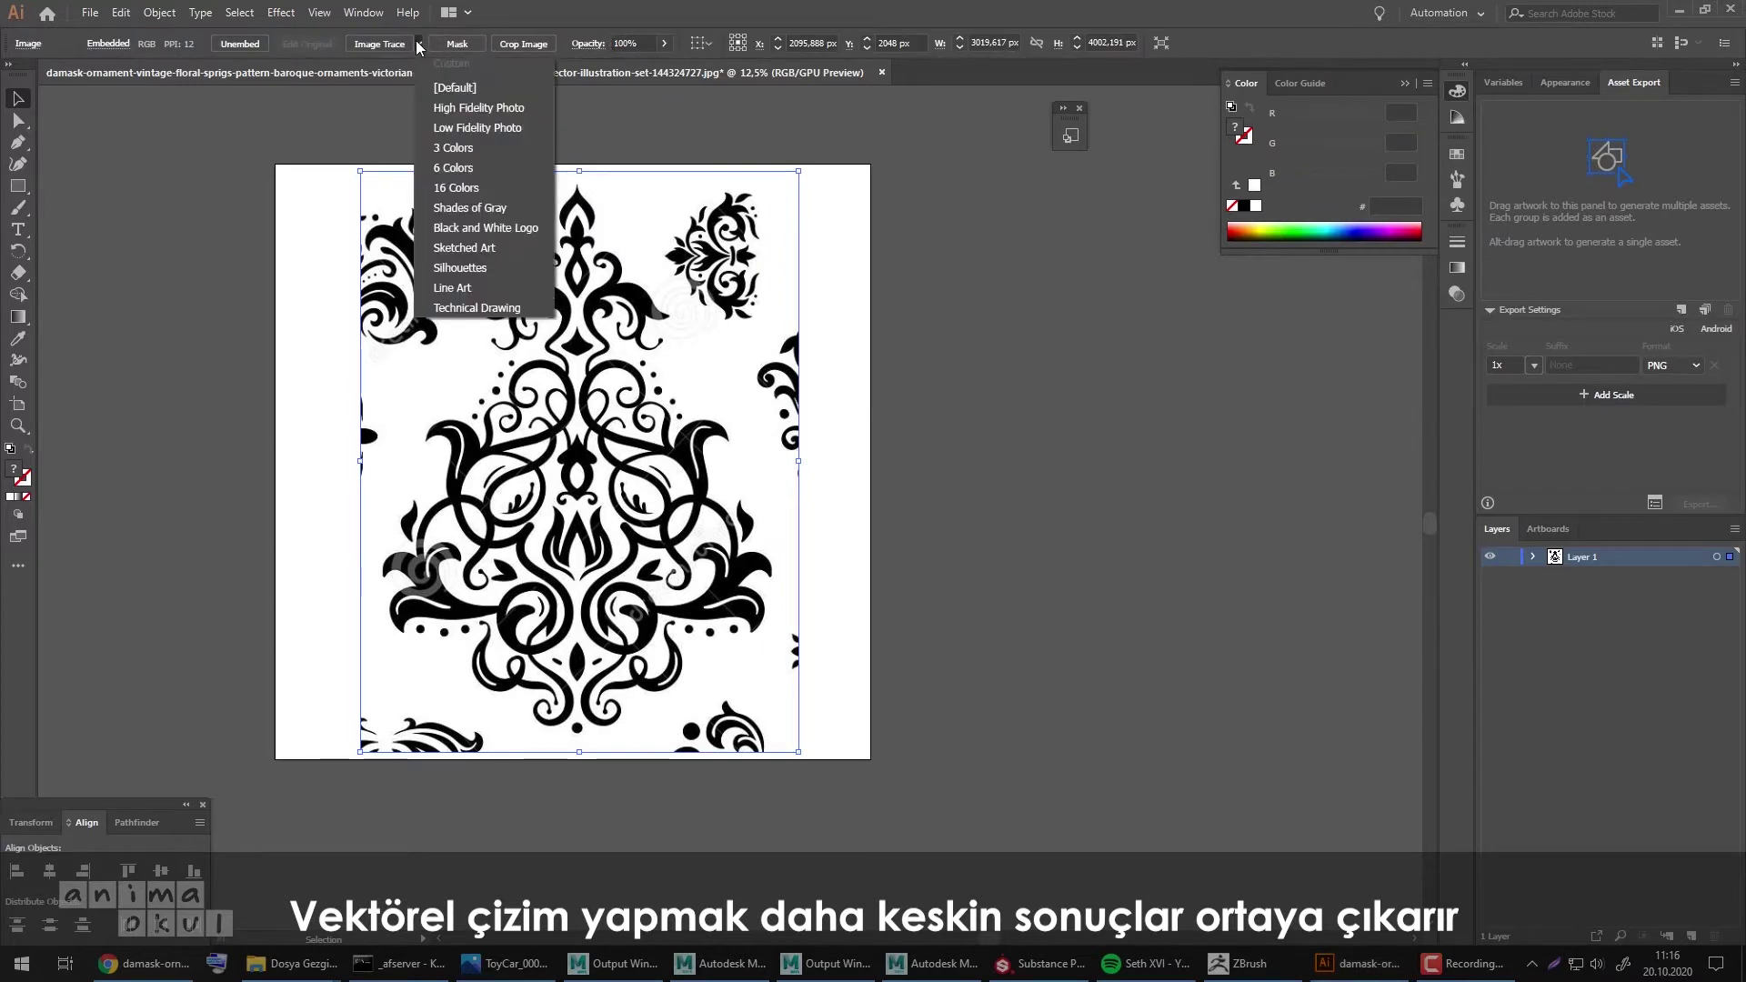
pyautogui.click(452, 150)
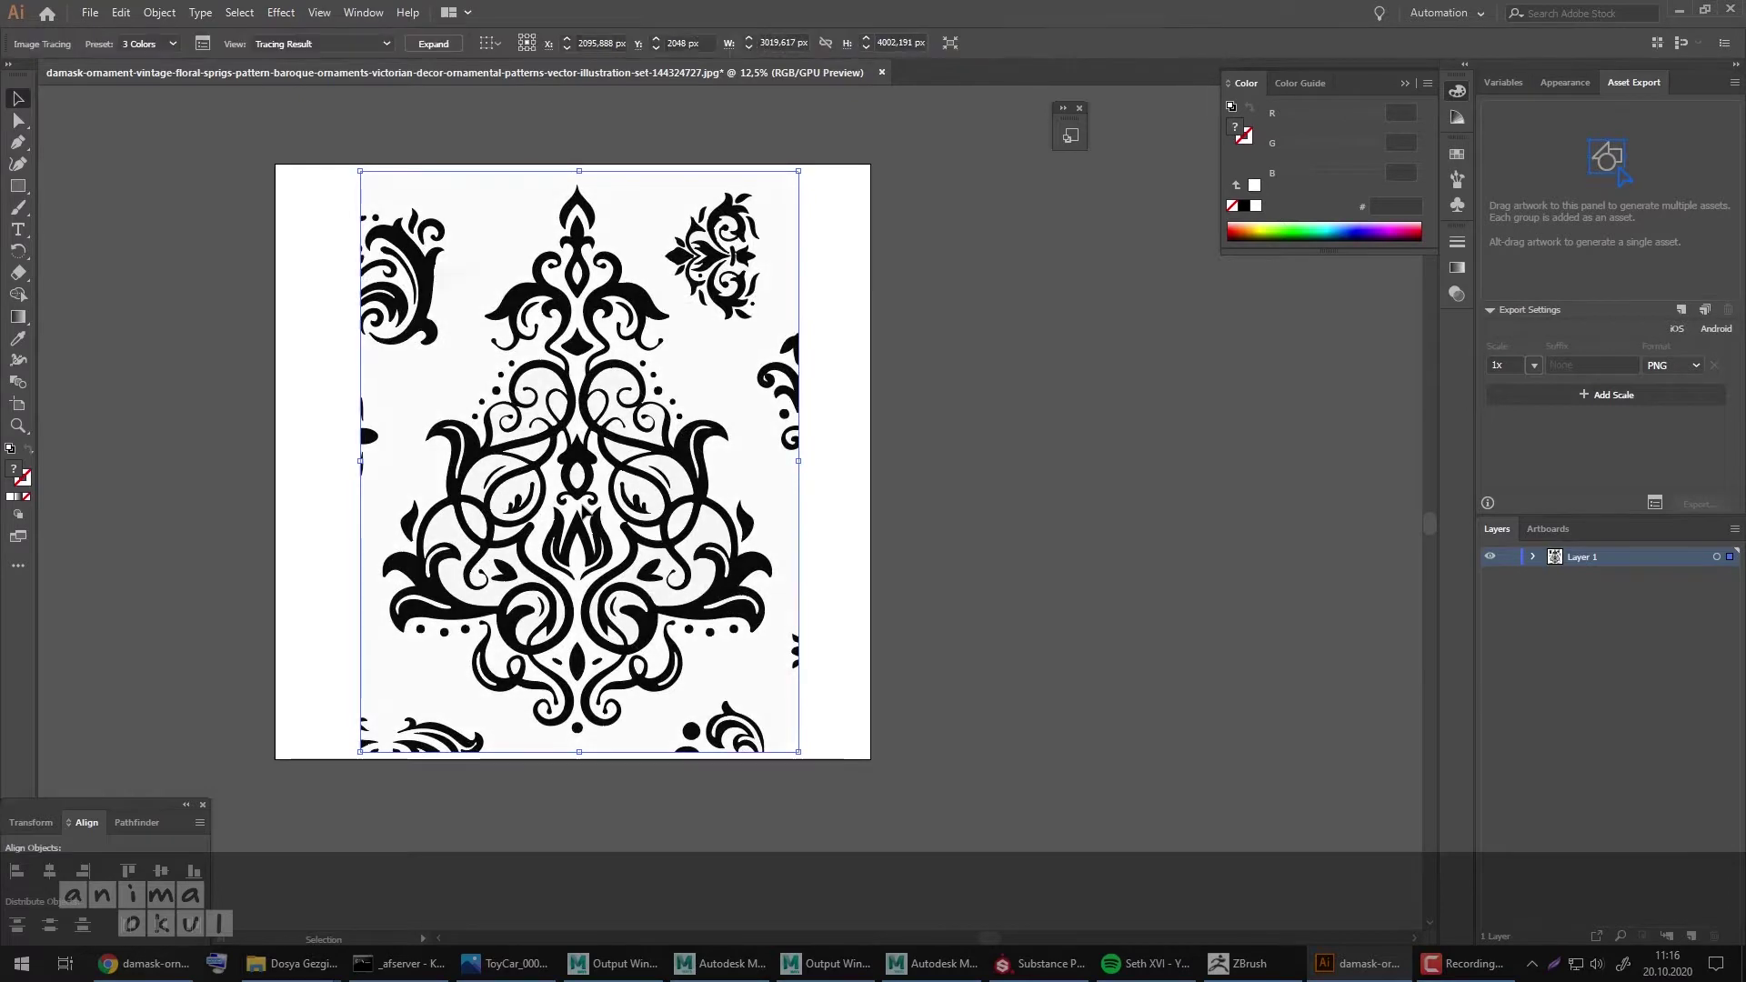
pyautogui.click(450, 43)
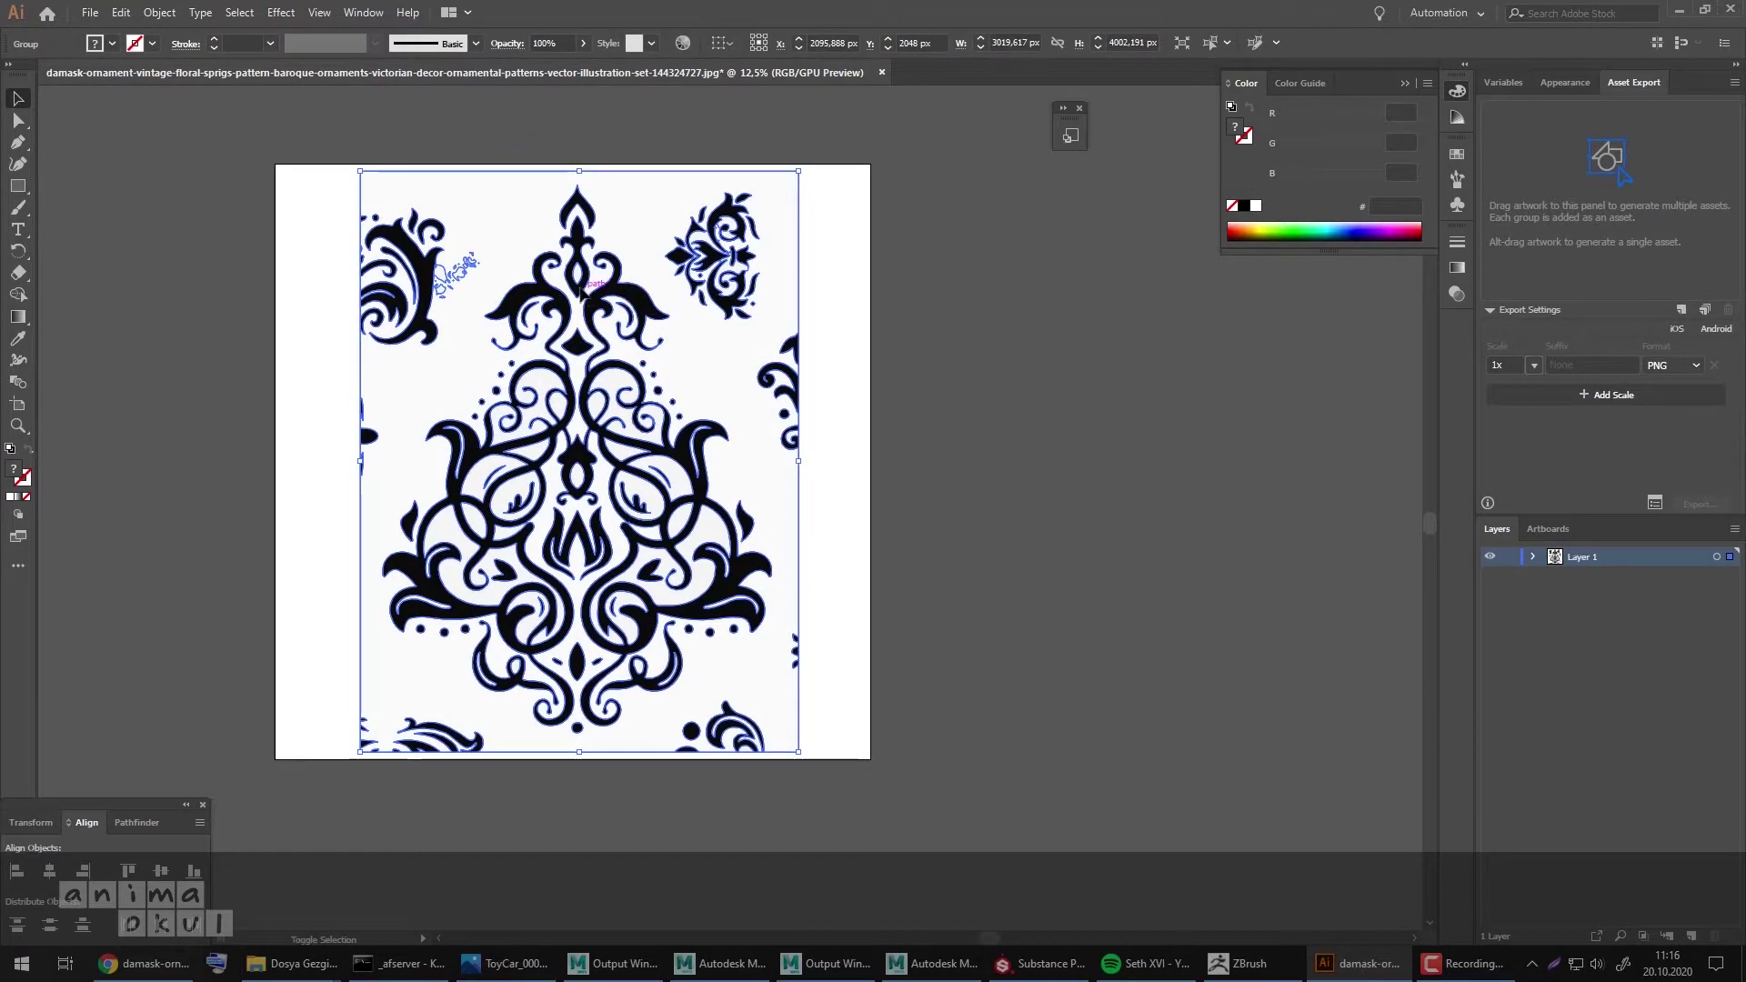
# Step: Ungroup the traced shapes and select the central ornament
pyautogui.rightClick(789, 373)
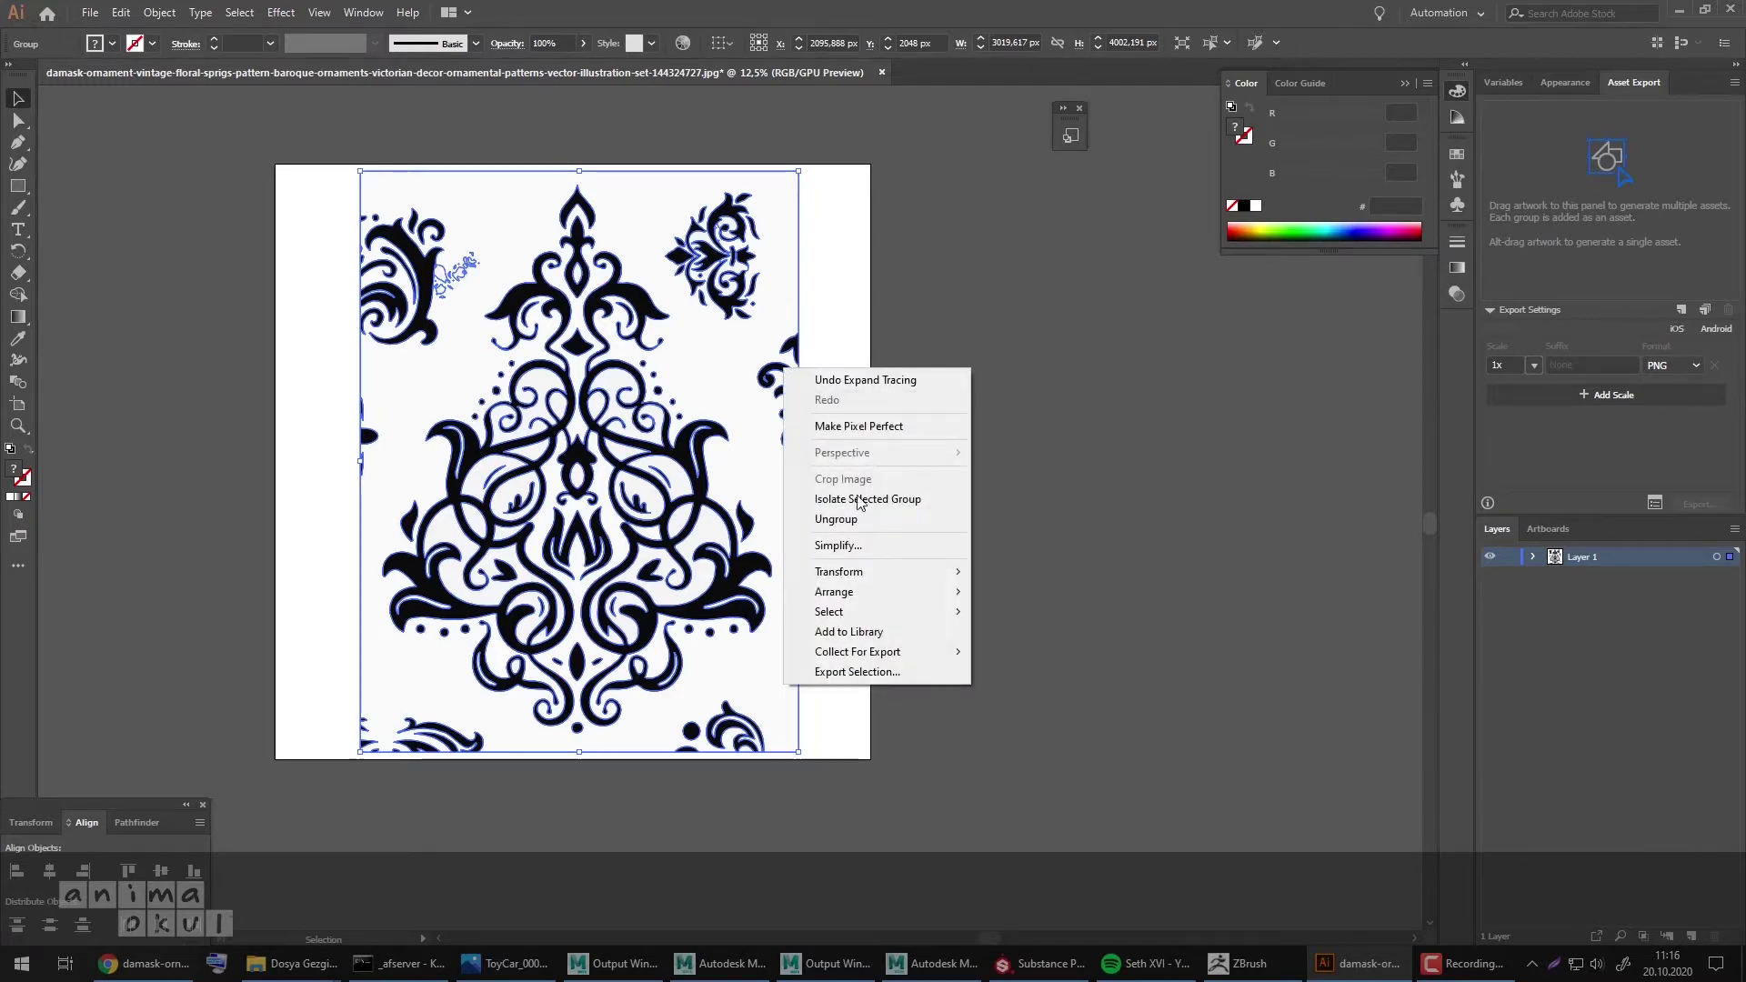
pyautogui.click(854, 525)
pyautogui.click(882, 446)
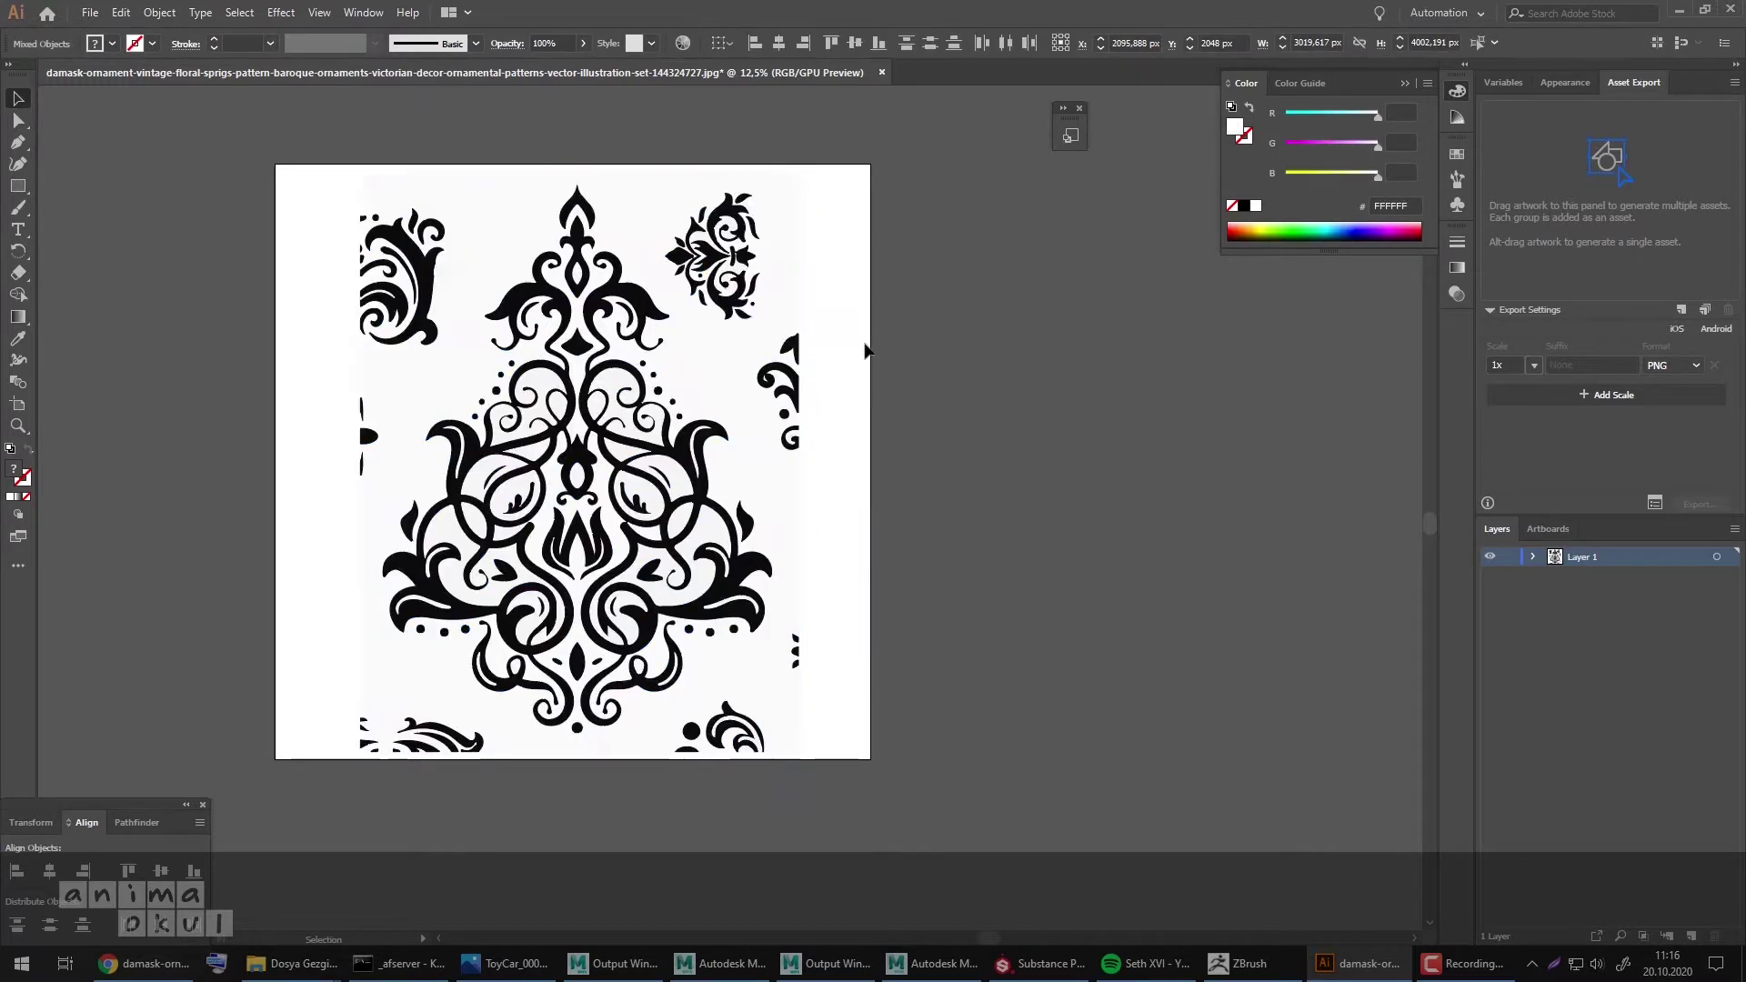
pyautogui.hotkey('ctrl', 'a')
pyautogui.rightClick(739, 242)
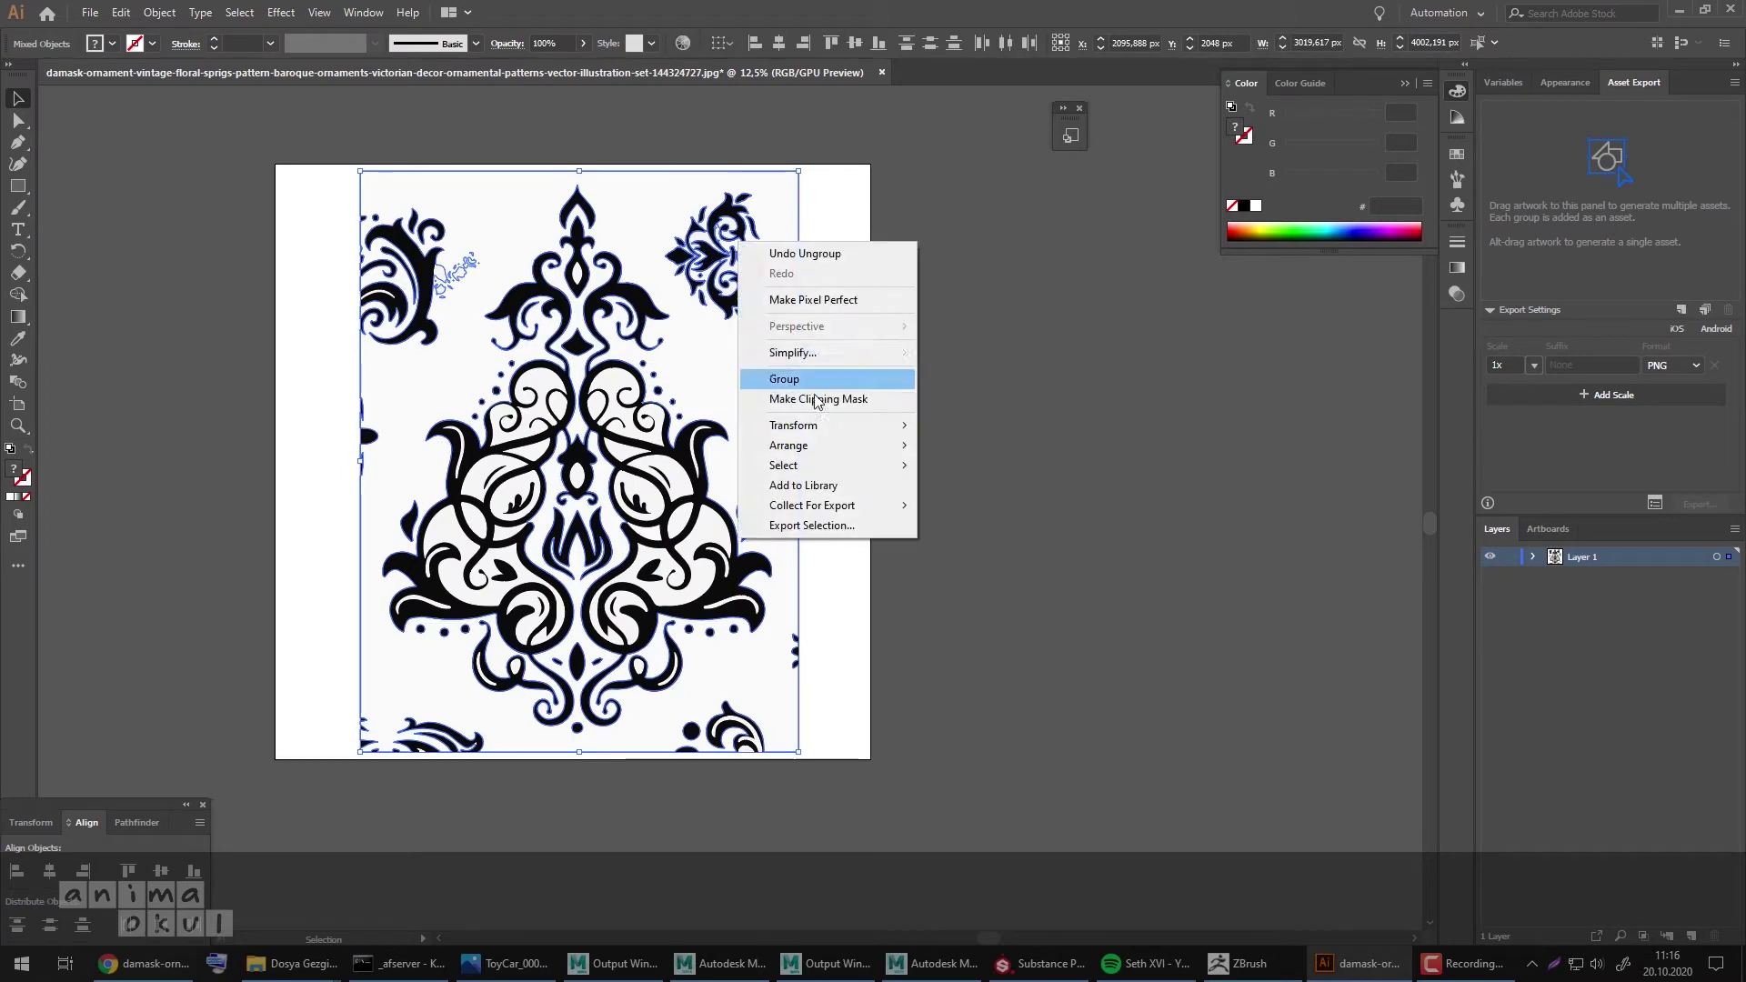
pyautogui.click(999, 378)
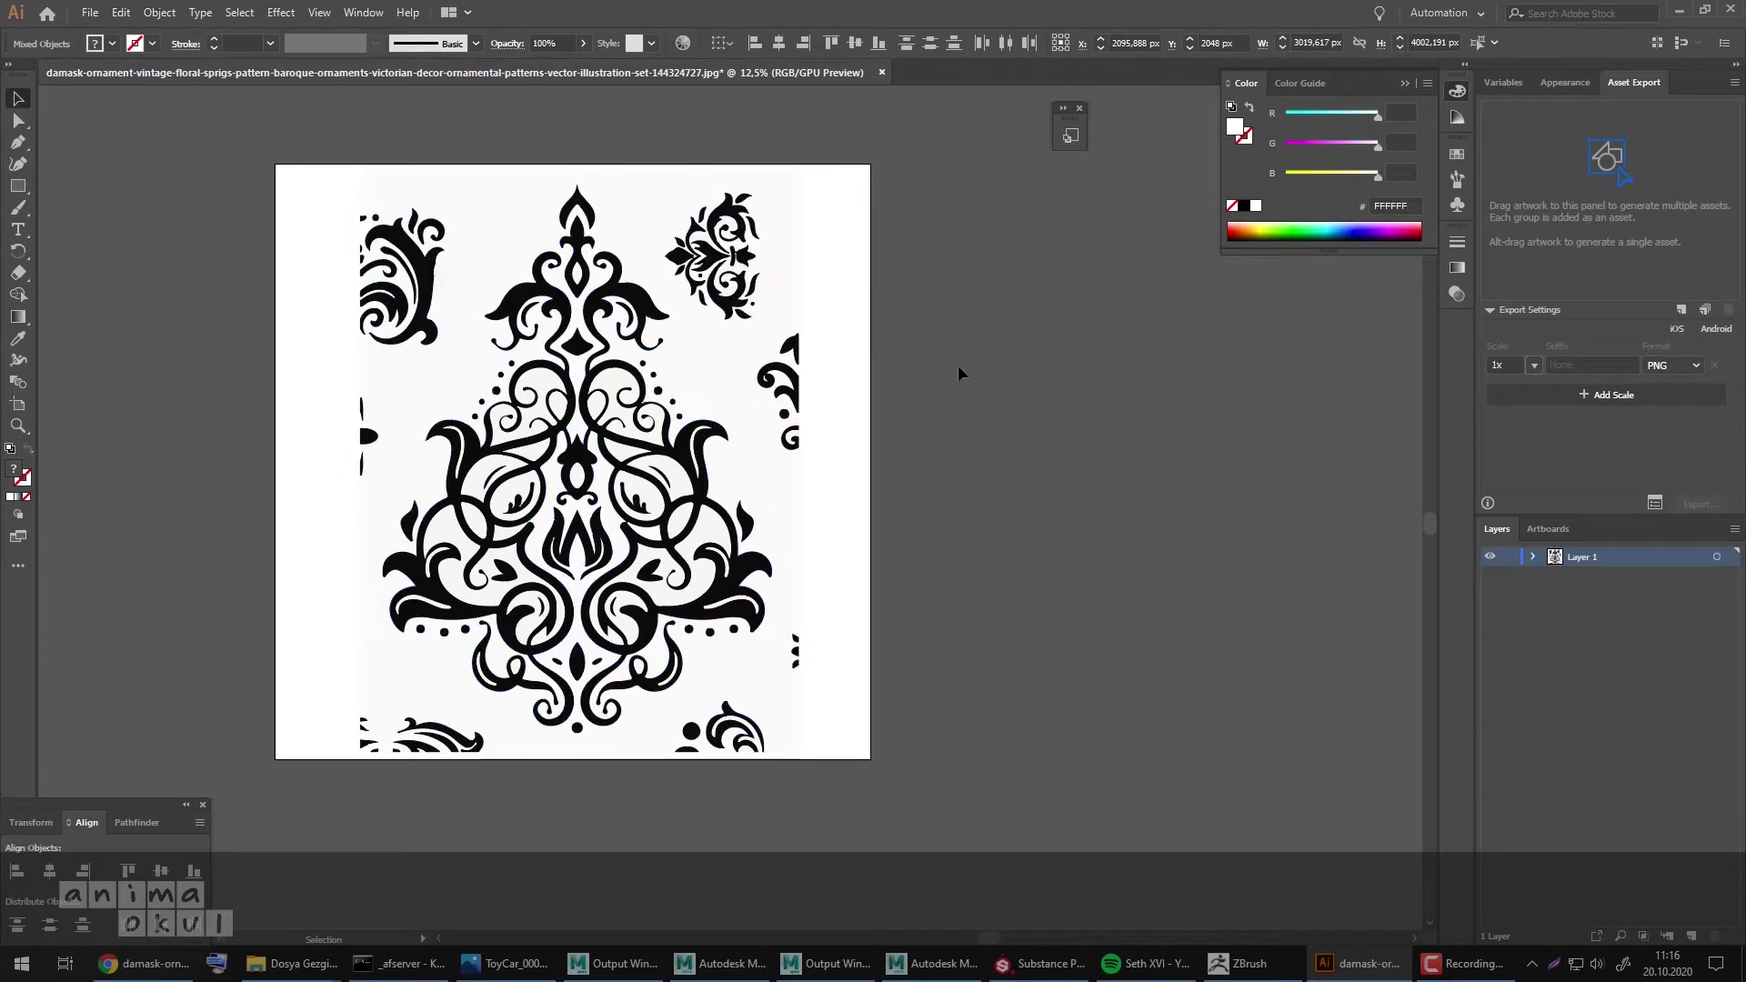
pyautogui.click(638, 304)
# Step: Drag the white background shape off the artboard and delete it
pyautogui.click(966, 342)
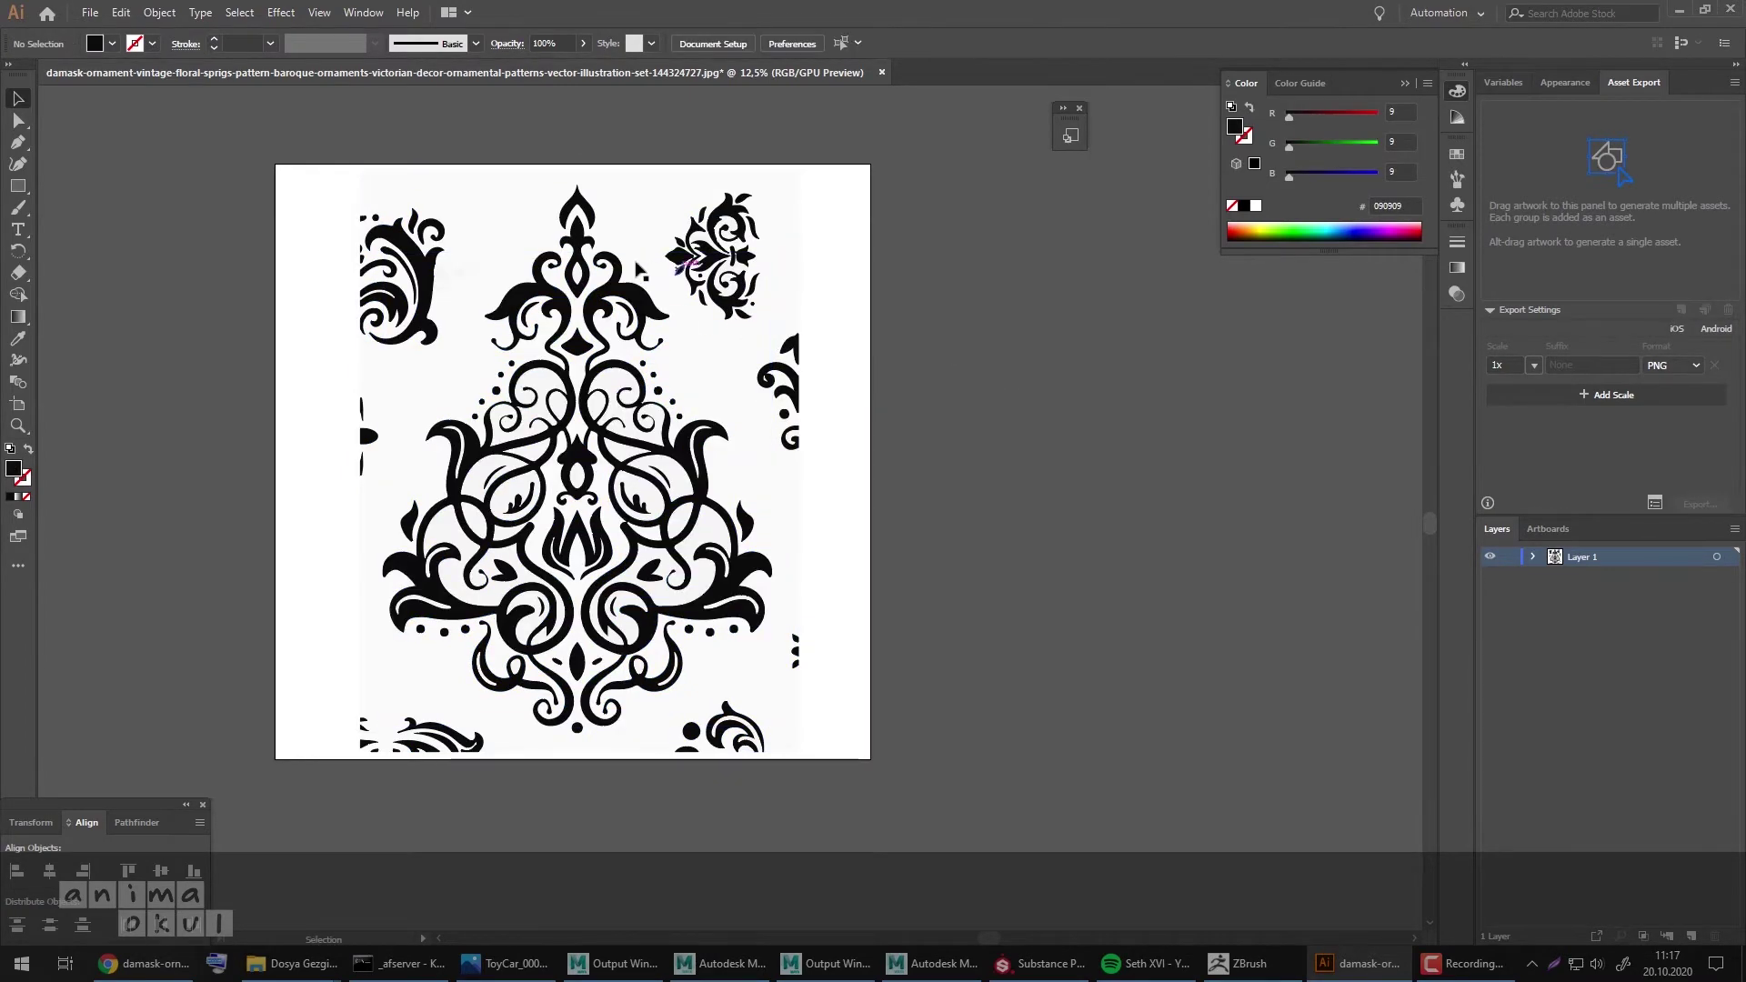
pyautogui.click(580, 202)
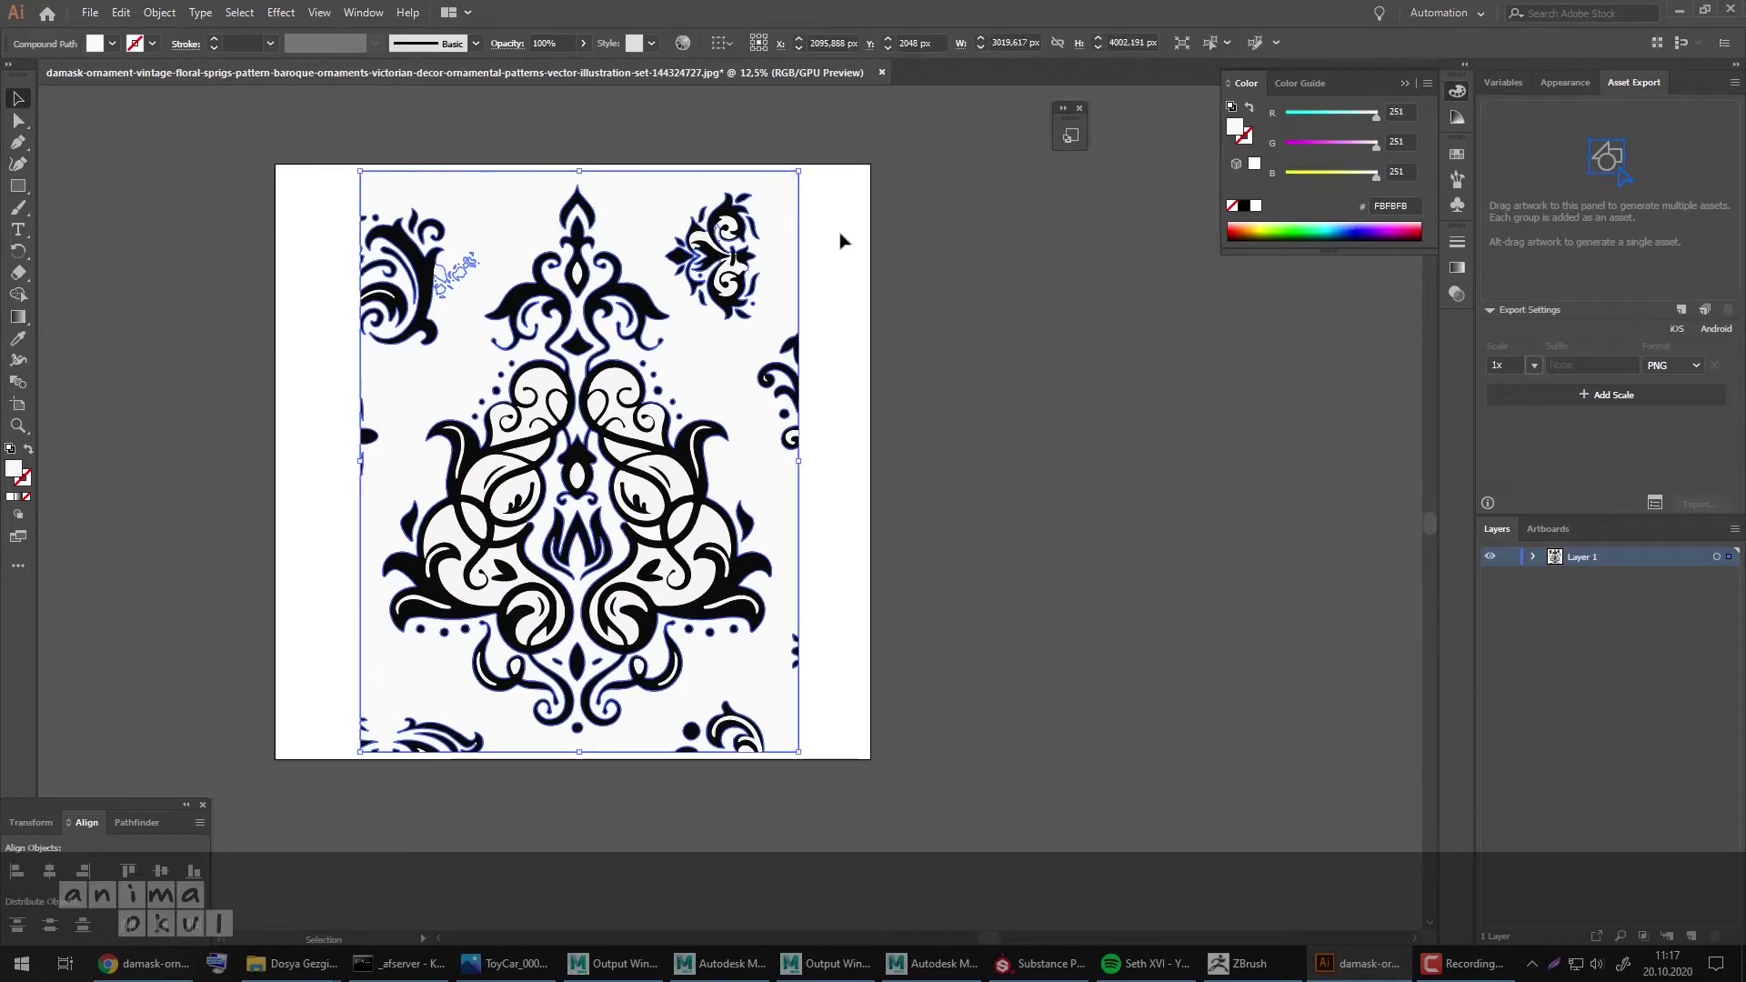
pyautogui.moveTo(657, 190); pyautogui.dragTo(1052, 212)
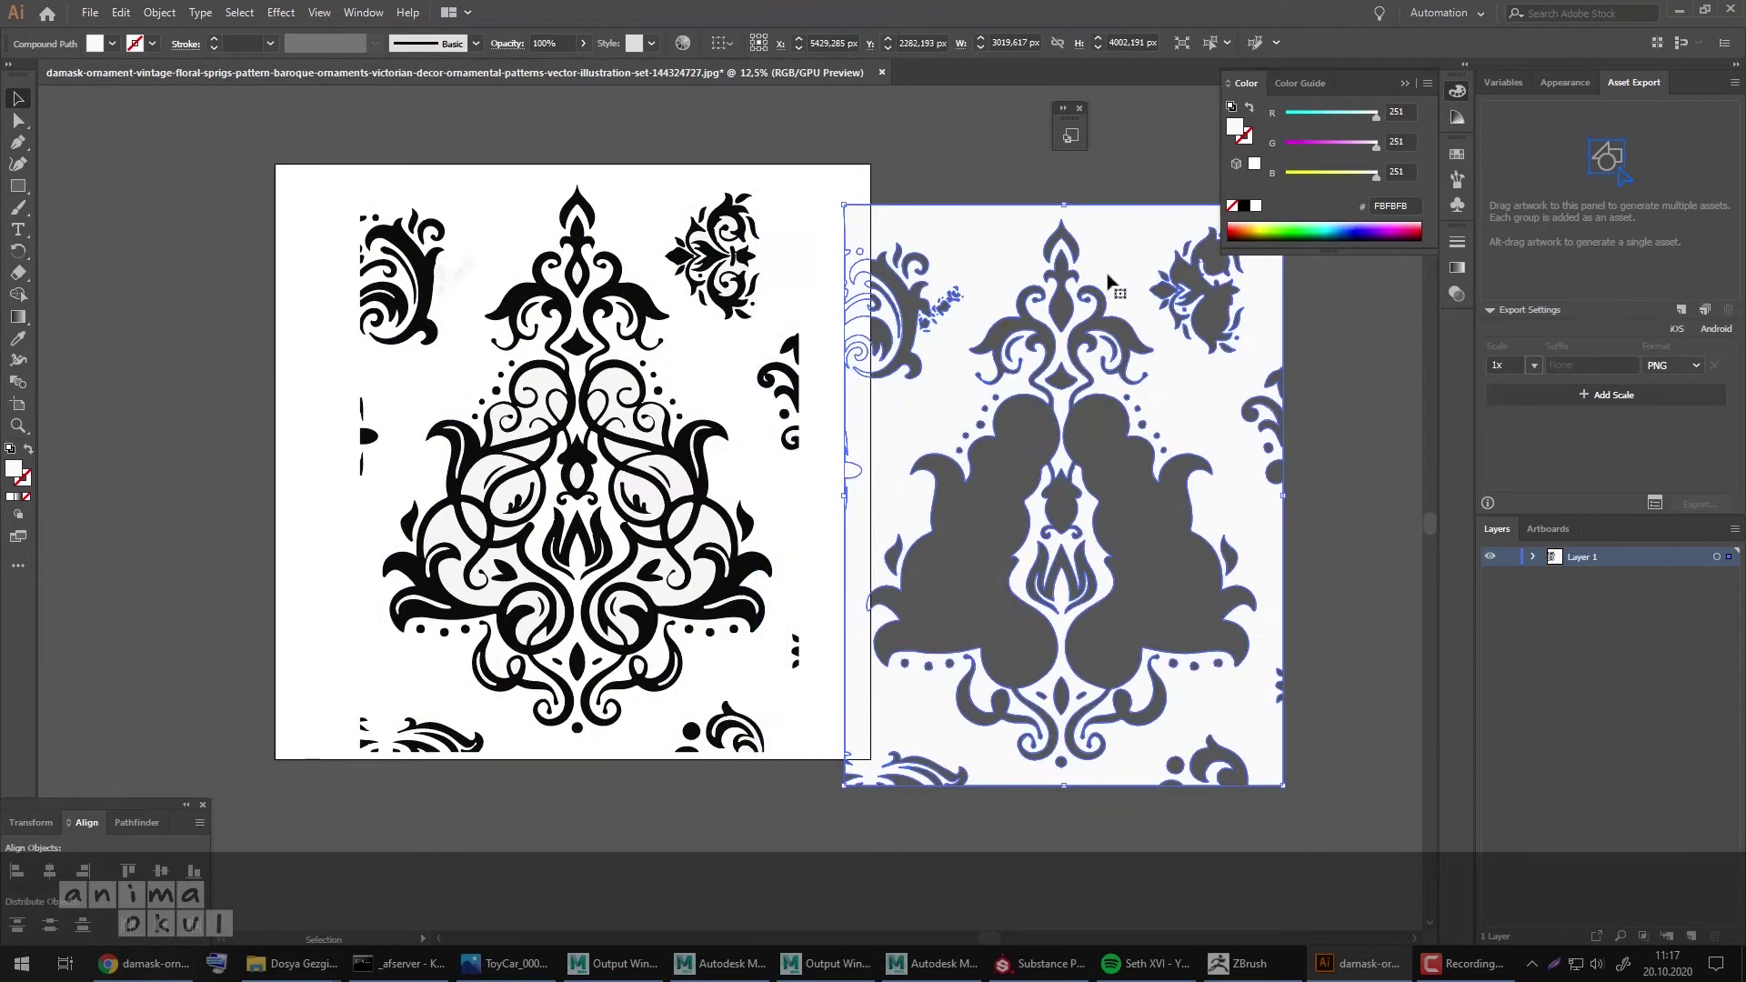
pyautogui.press('Delete')
# Step: Delete the stray ornaments along the top-right and right edges
pyautogui.click(699, 243)
pyautogui.press('Delete')
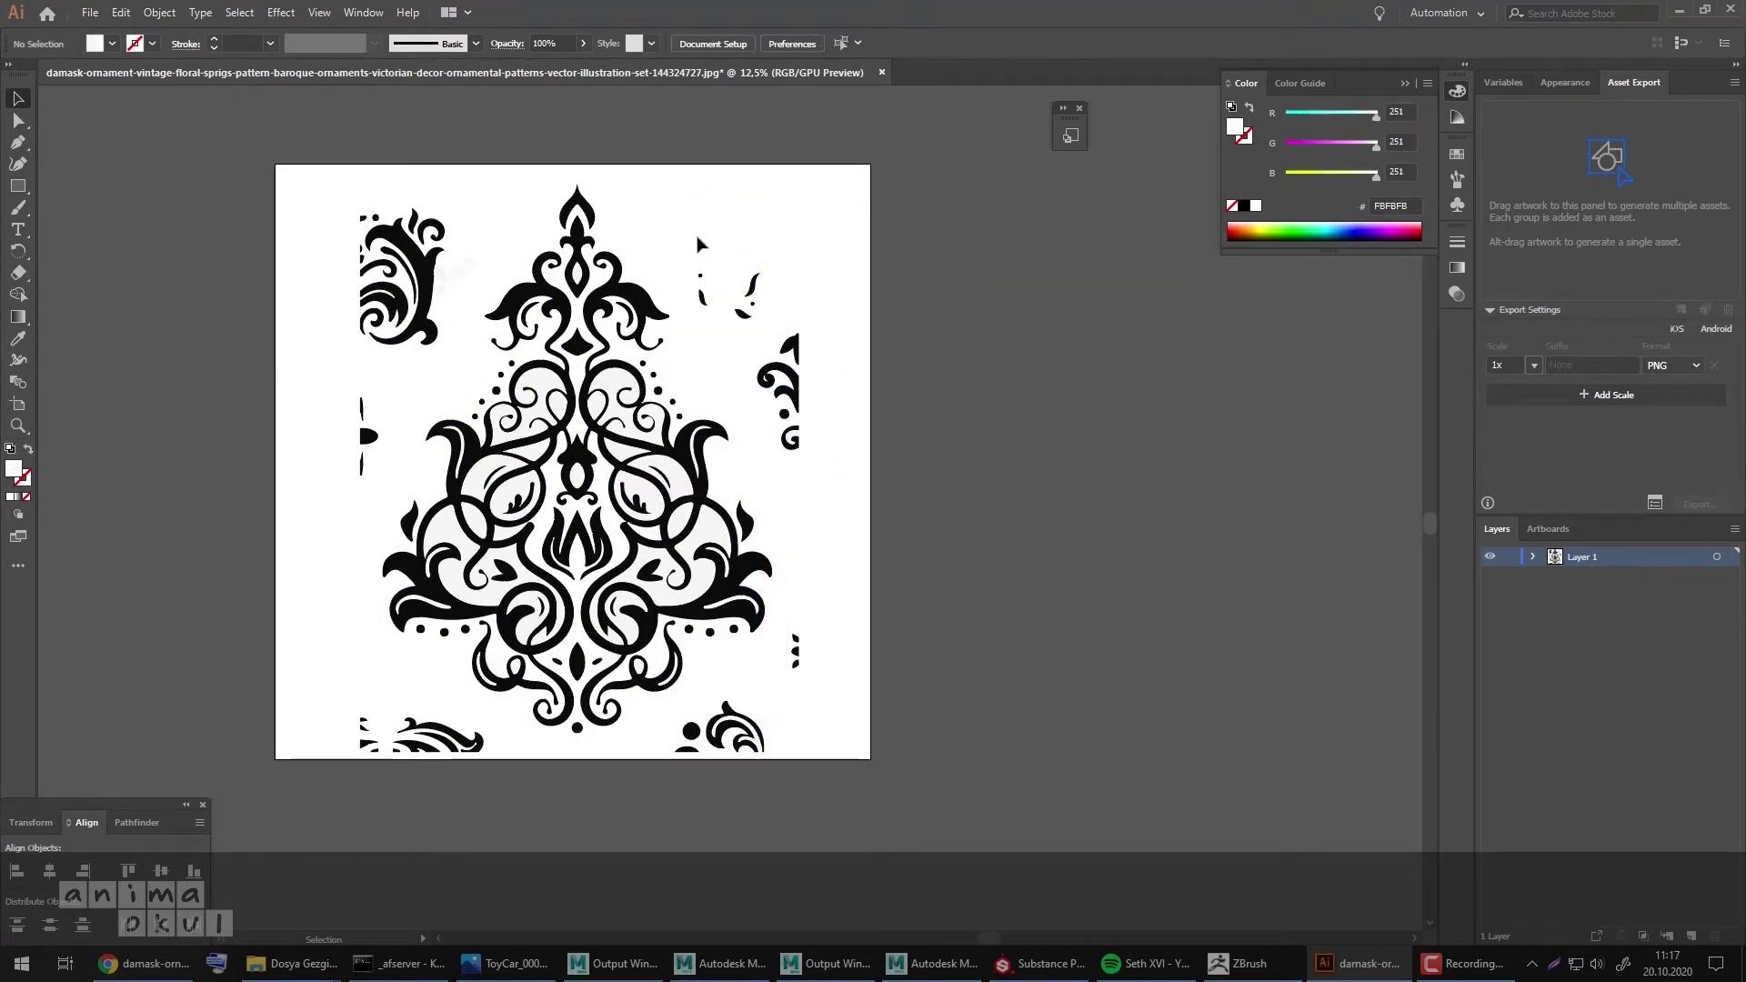
pyautogui.click(799, 351)
pyautogui.press('Delete')
pyautogui.moveTo(841, 459); pyautogui.dragTo(838, 454)
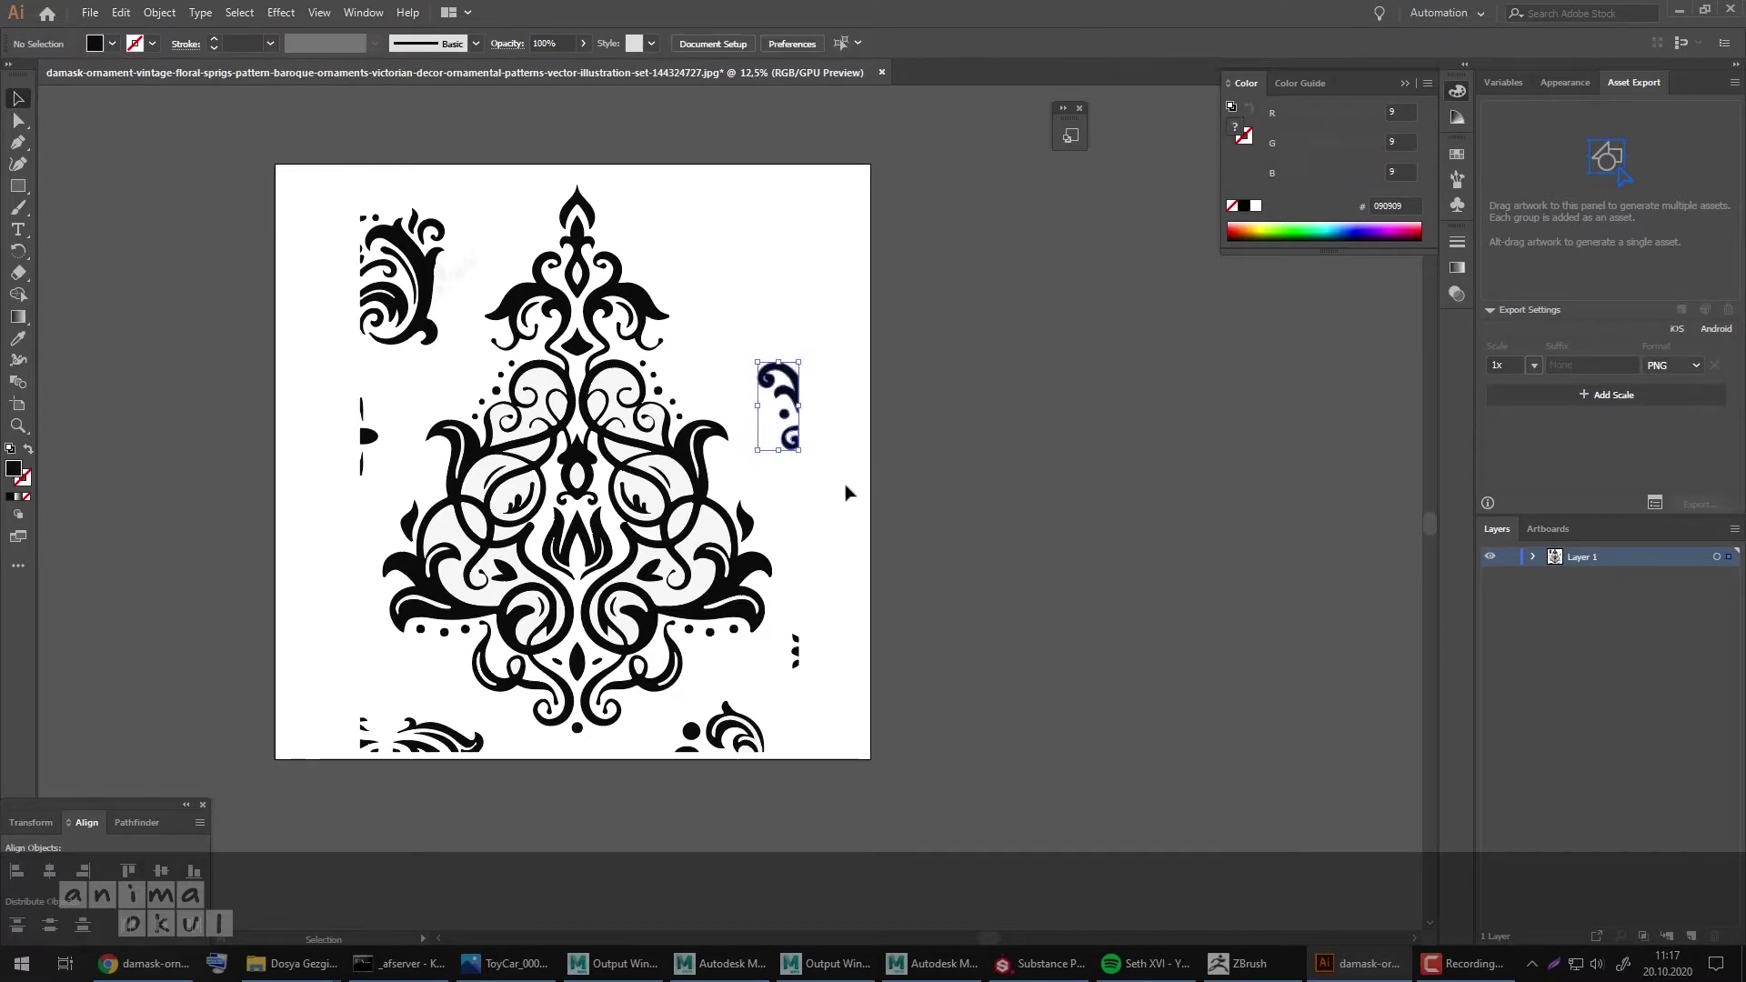
pyautogui.press('Delete')
pyautogui.moveTo(780, 617); pyautogui.dragTo(837, 702)
pyautogui.press('Delete')
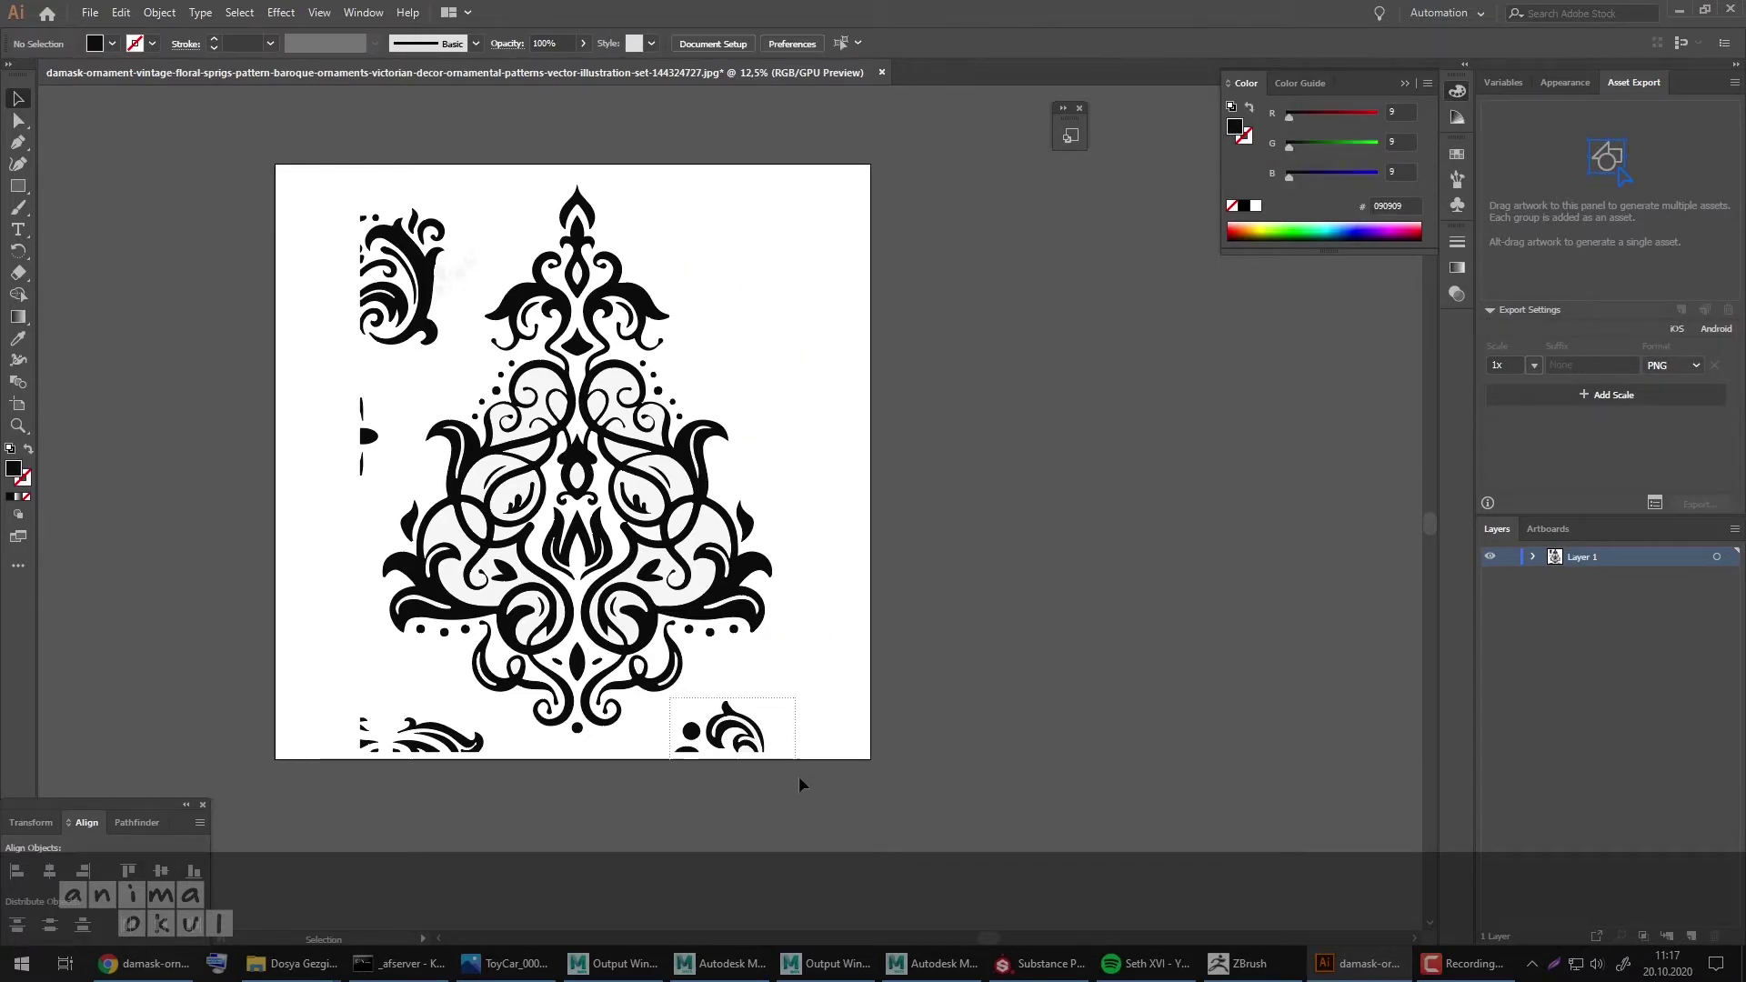
# Step: Delete the bottom and left edge fragments, then select the remaining ornament
pyautogui.moveTo(671, 698); pyautogui.dragTo(800, 784)
pyautogui.press('Delete')
pyautogui.moveTo(507, 787); pyautogui.dragTo(507, 787)
pyautogui.press('Delete')
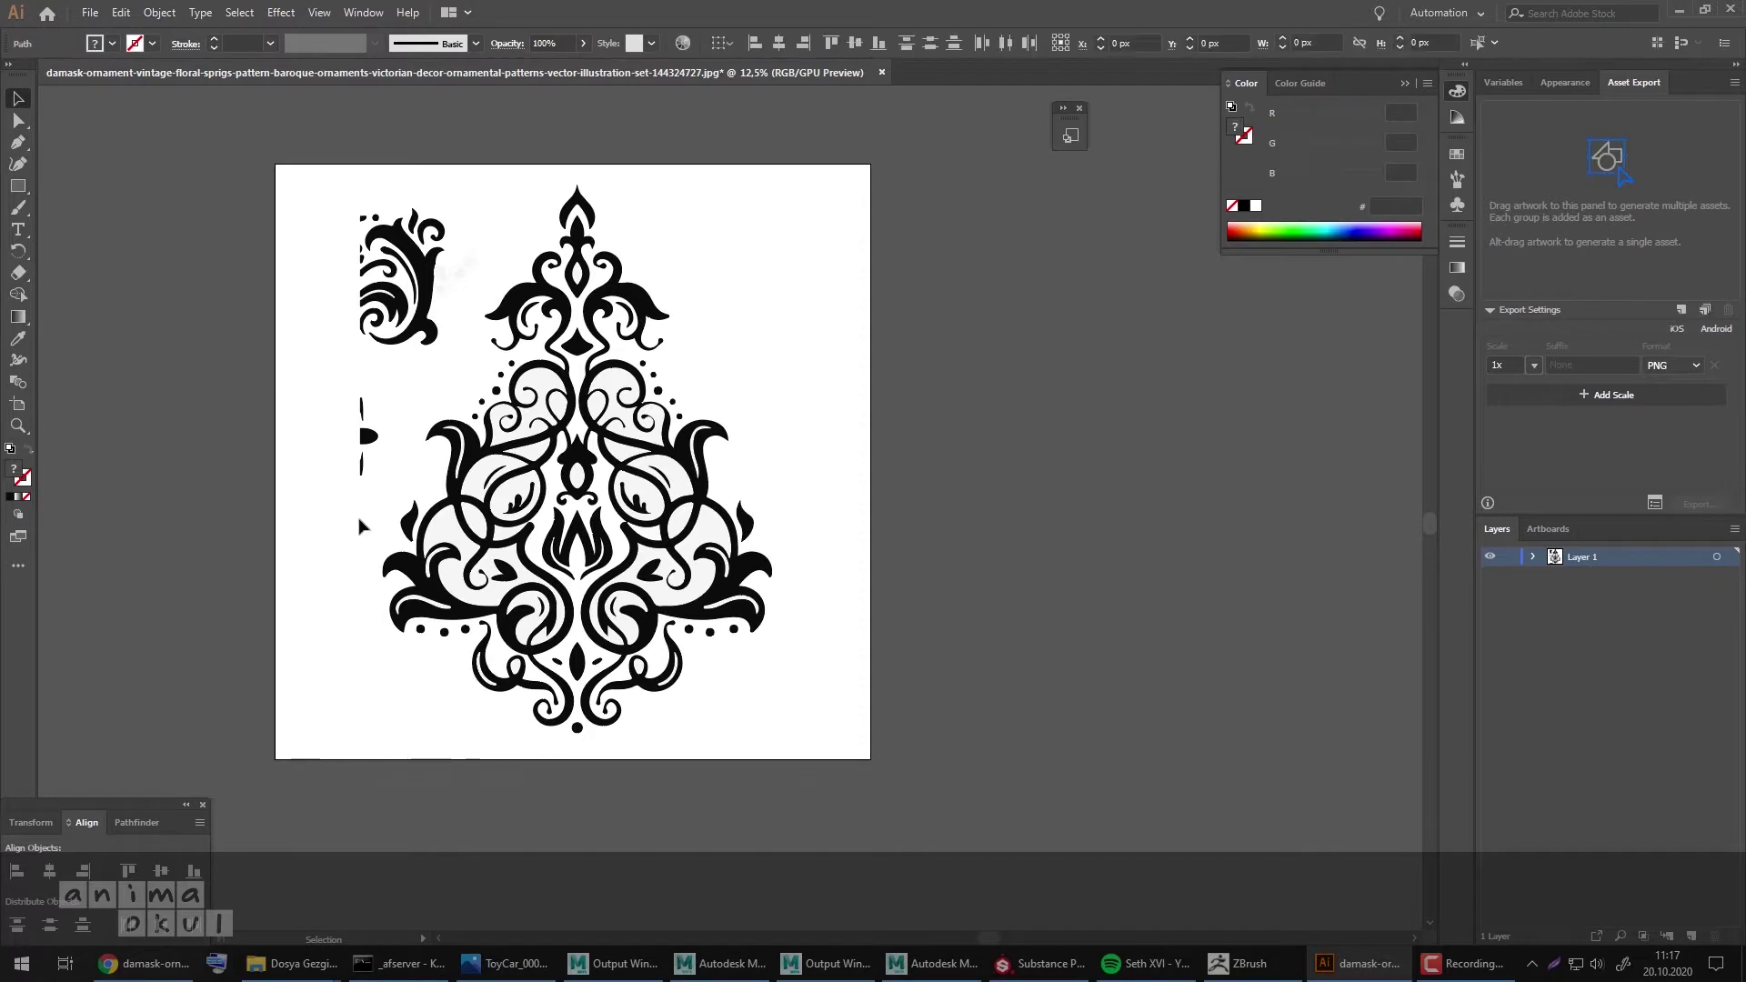
pyautogui.moveTo(341, 487); pyautogui.dragTo(459, 182)
pyautogui.press('Delete')
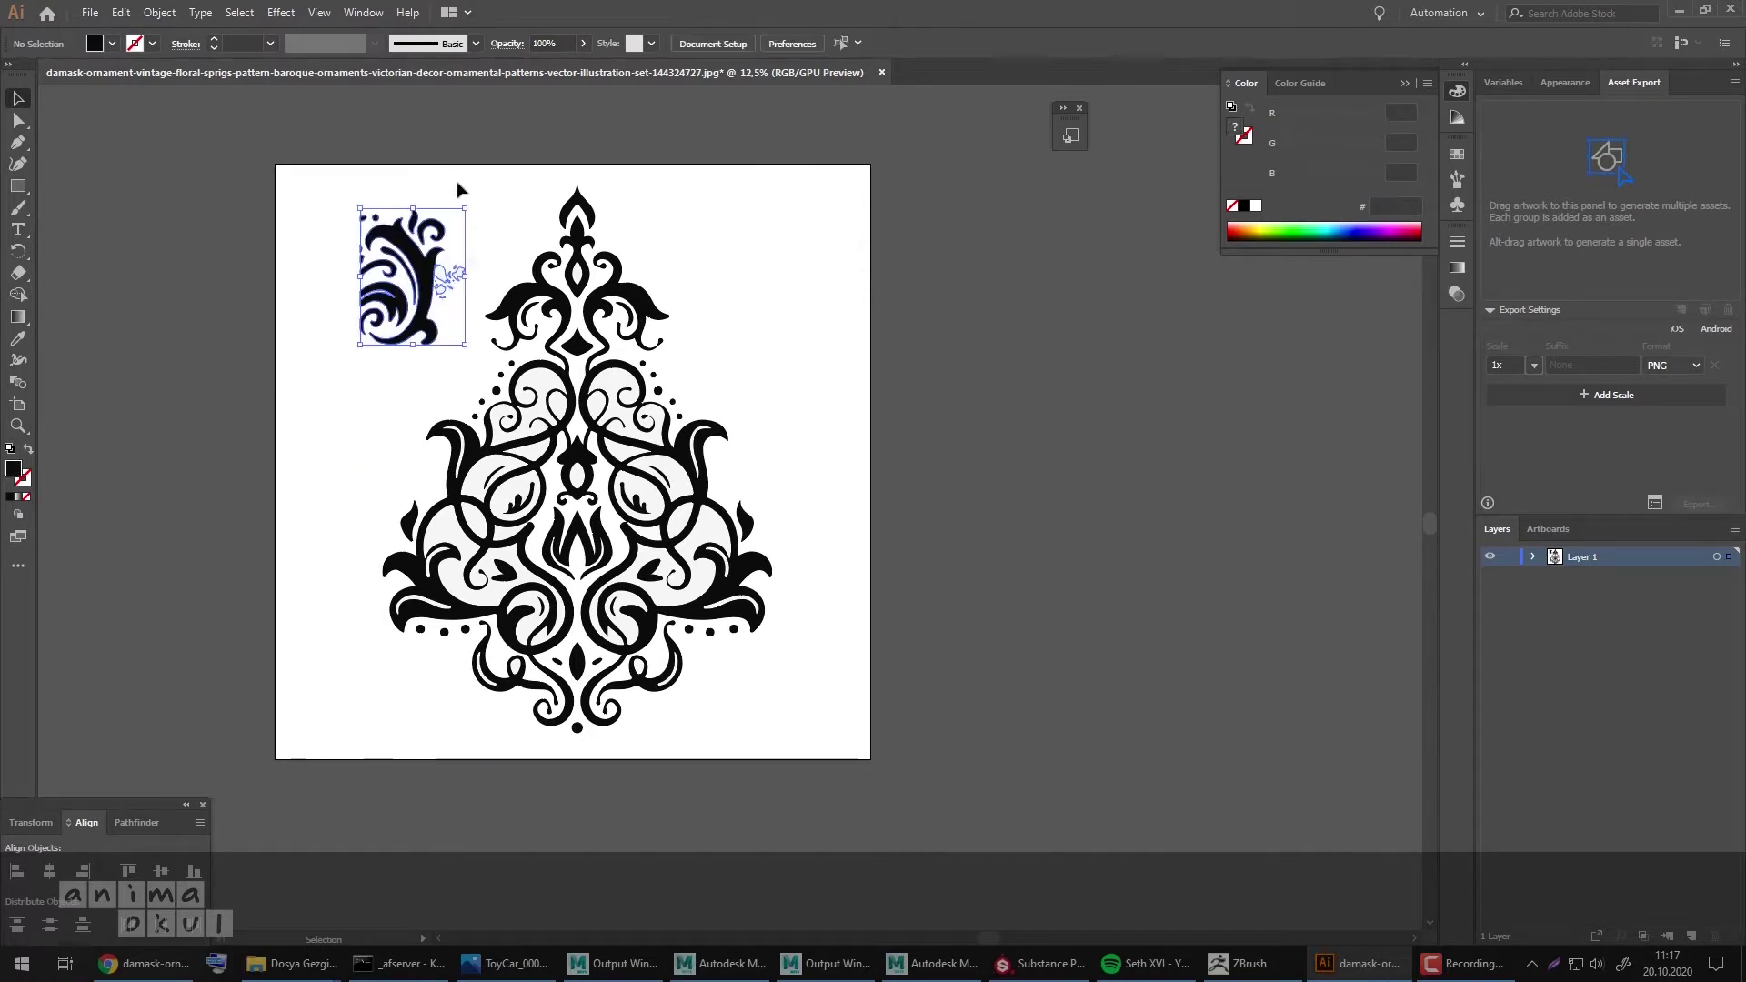
pyautogui.press('Delete')
pyautogui.moveTo(258, 170); pyautogui.dragTo(948, 811)
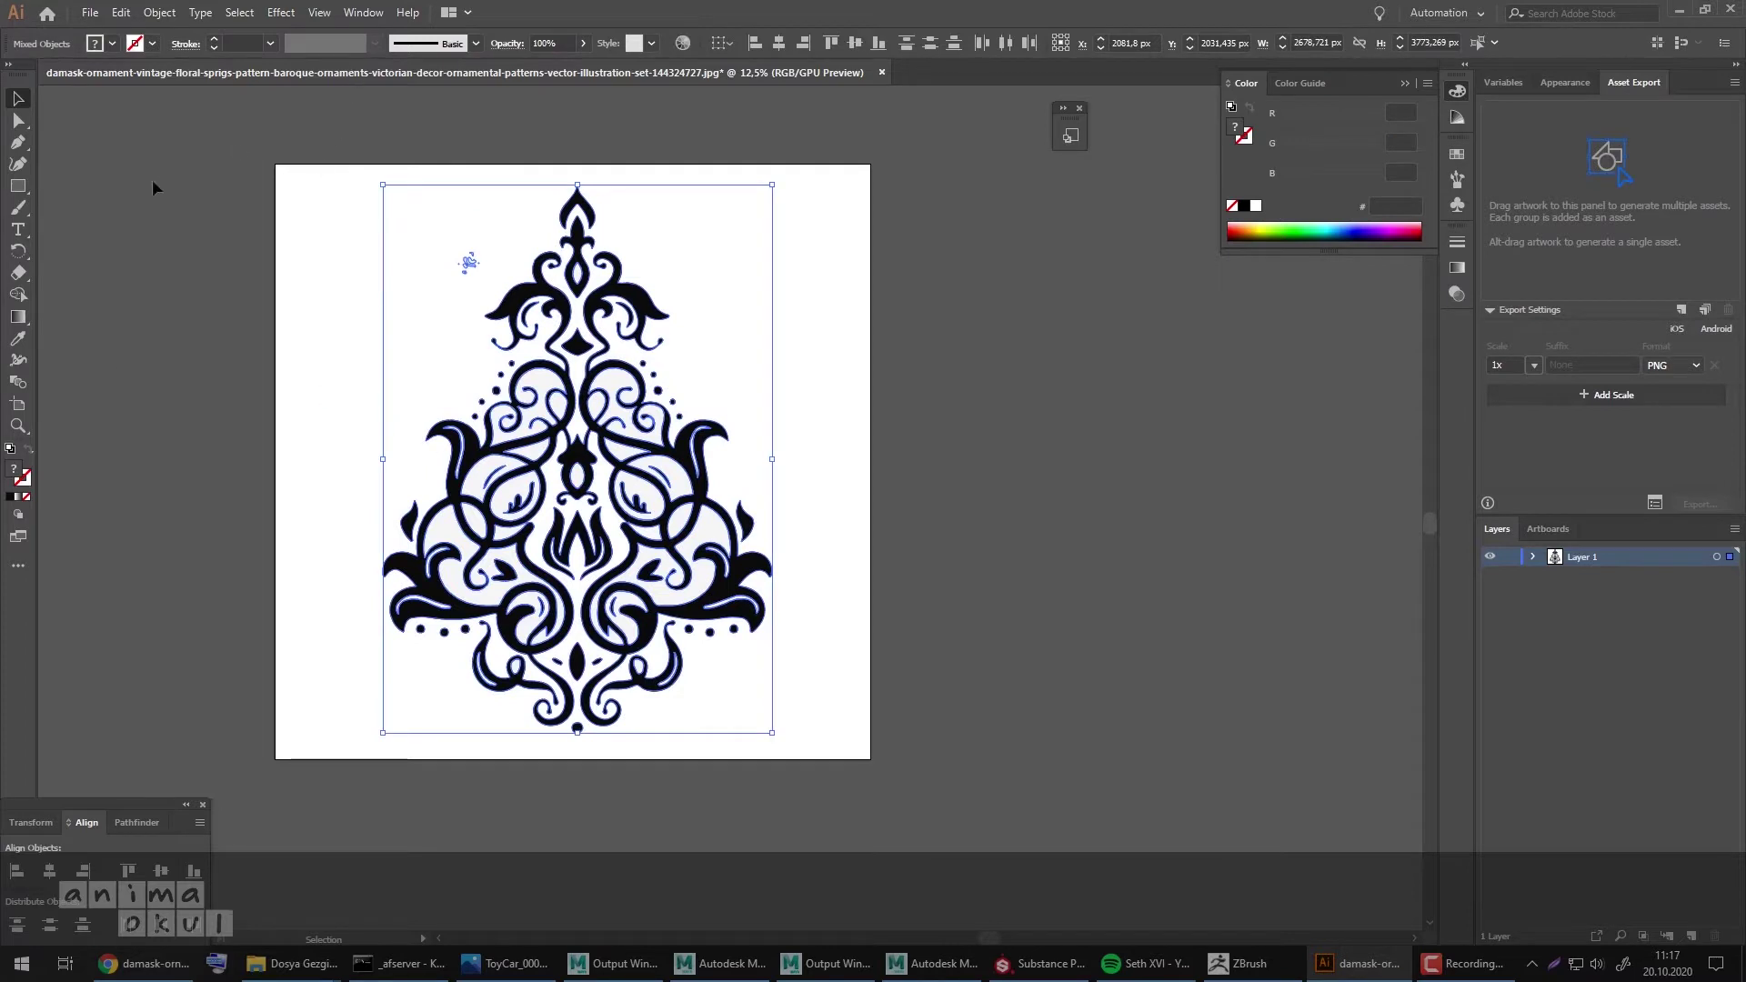
pyautogui.click(18, 186)
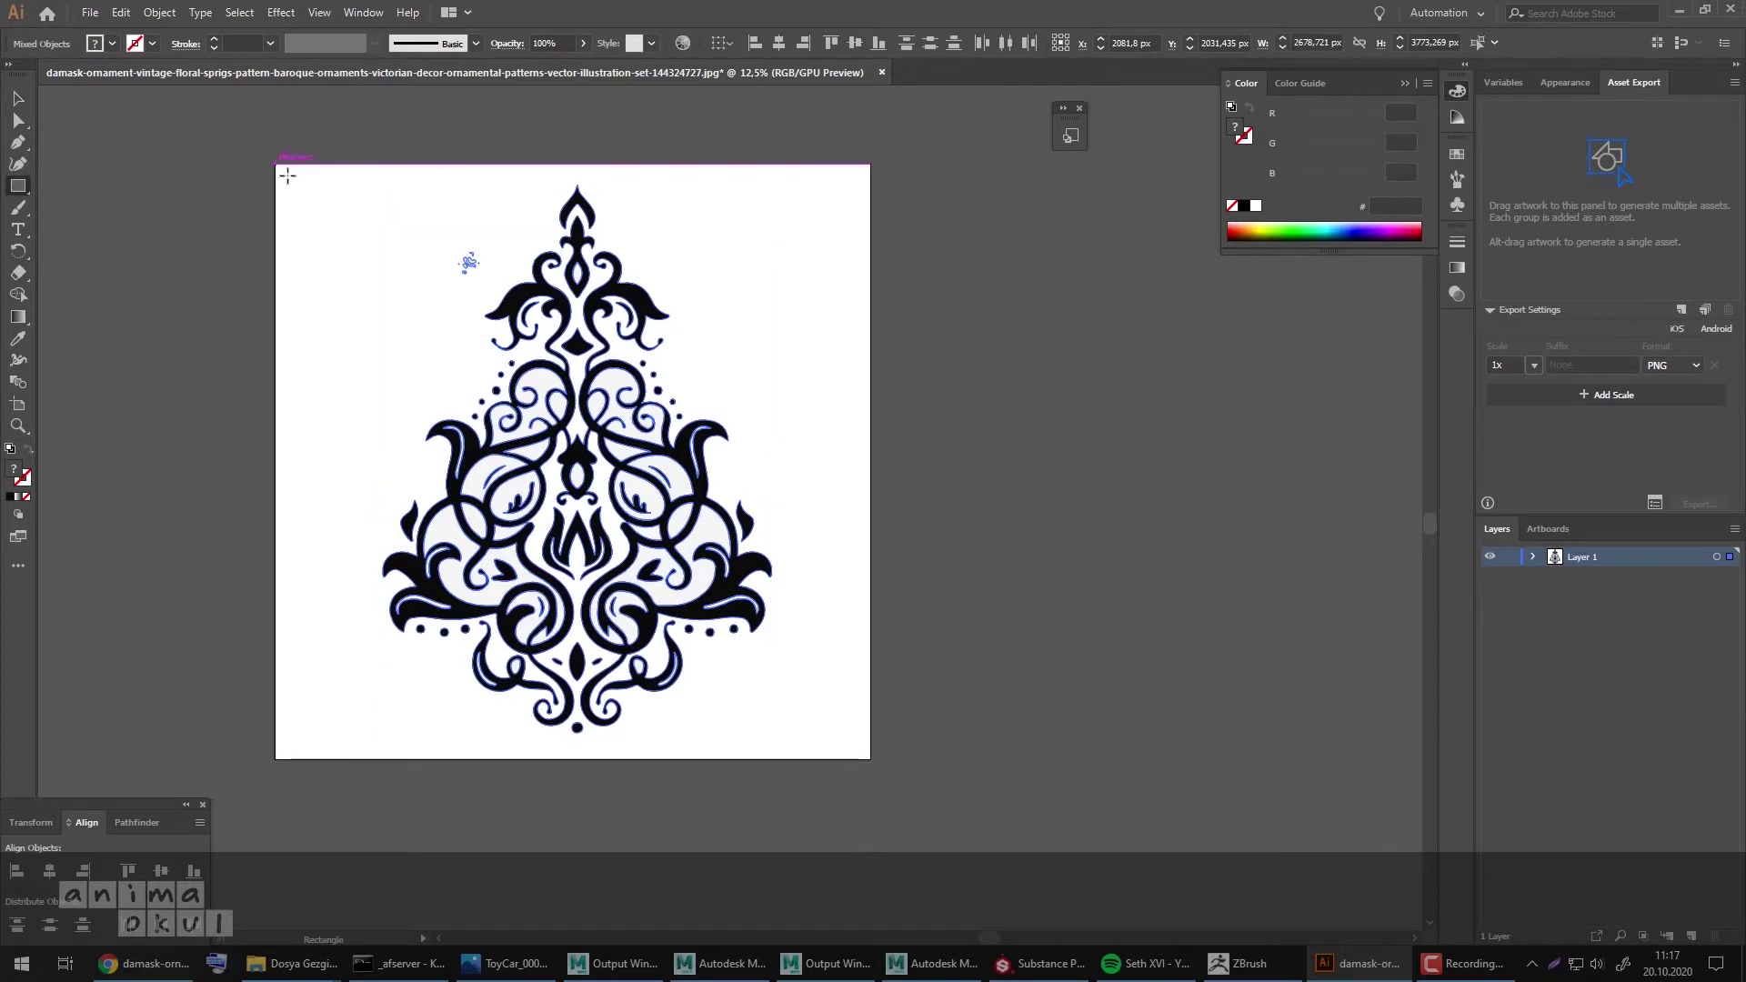
# Step: Draw a 4096 × 4096 px square over the artboard with a pure black 000000 fill
pyautogui.moveTo(274, 163); pyautogui.dragTo(868, 758)
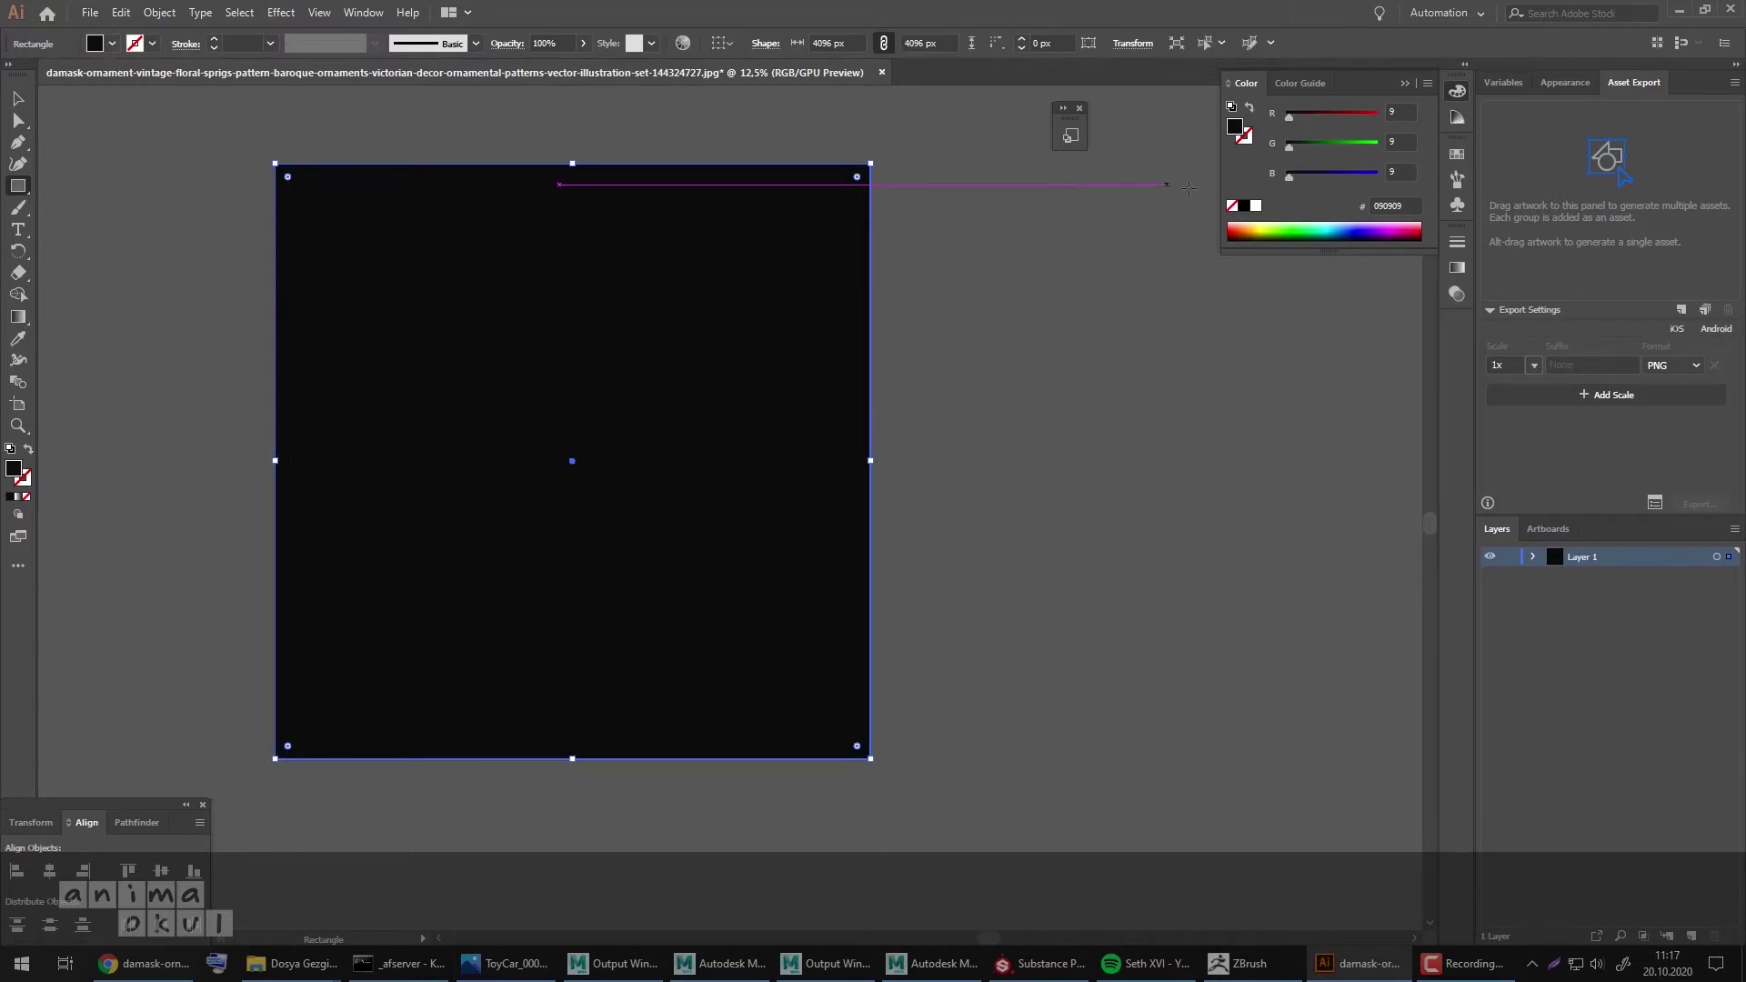
pyautogui.click(1246, 206)
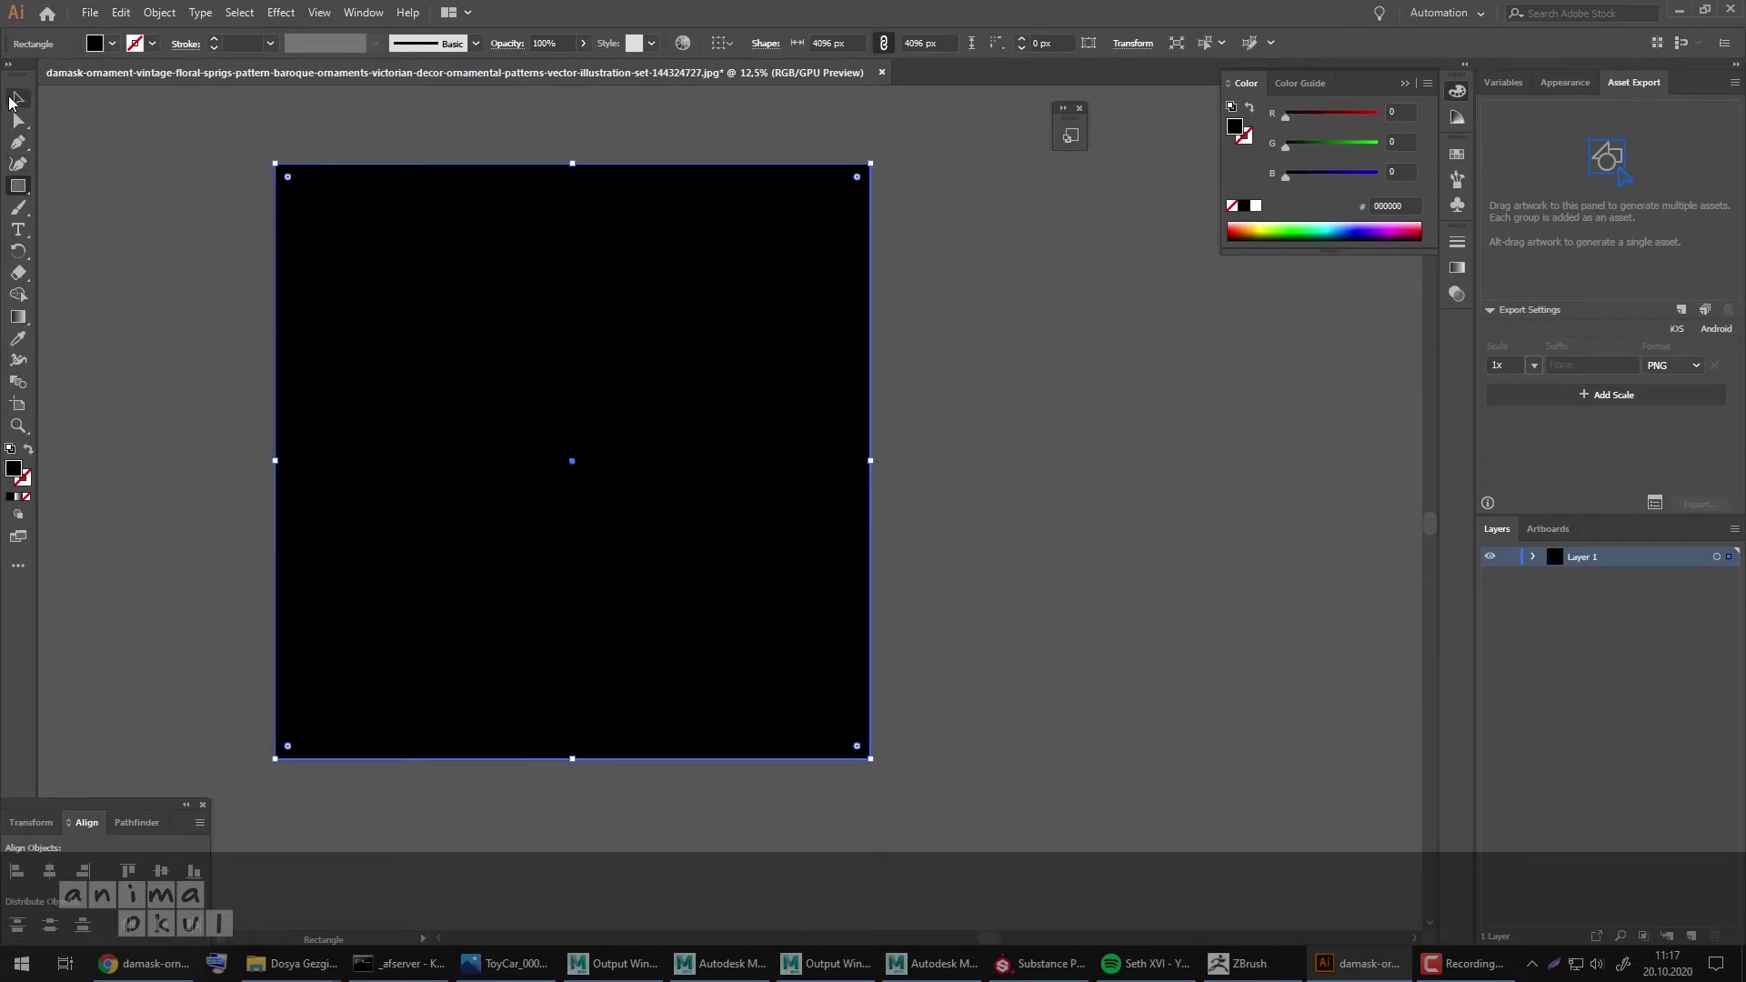
pyautogui.click(11, 97)
# Step: Move the black square onto a new Layer 2 beneath the ornament on Layer 1
pyautogui.click(1534, 556)
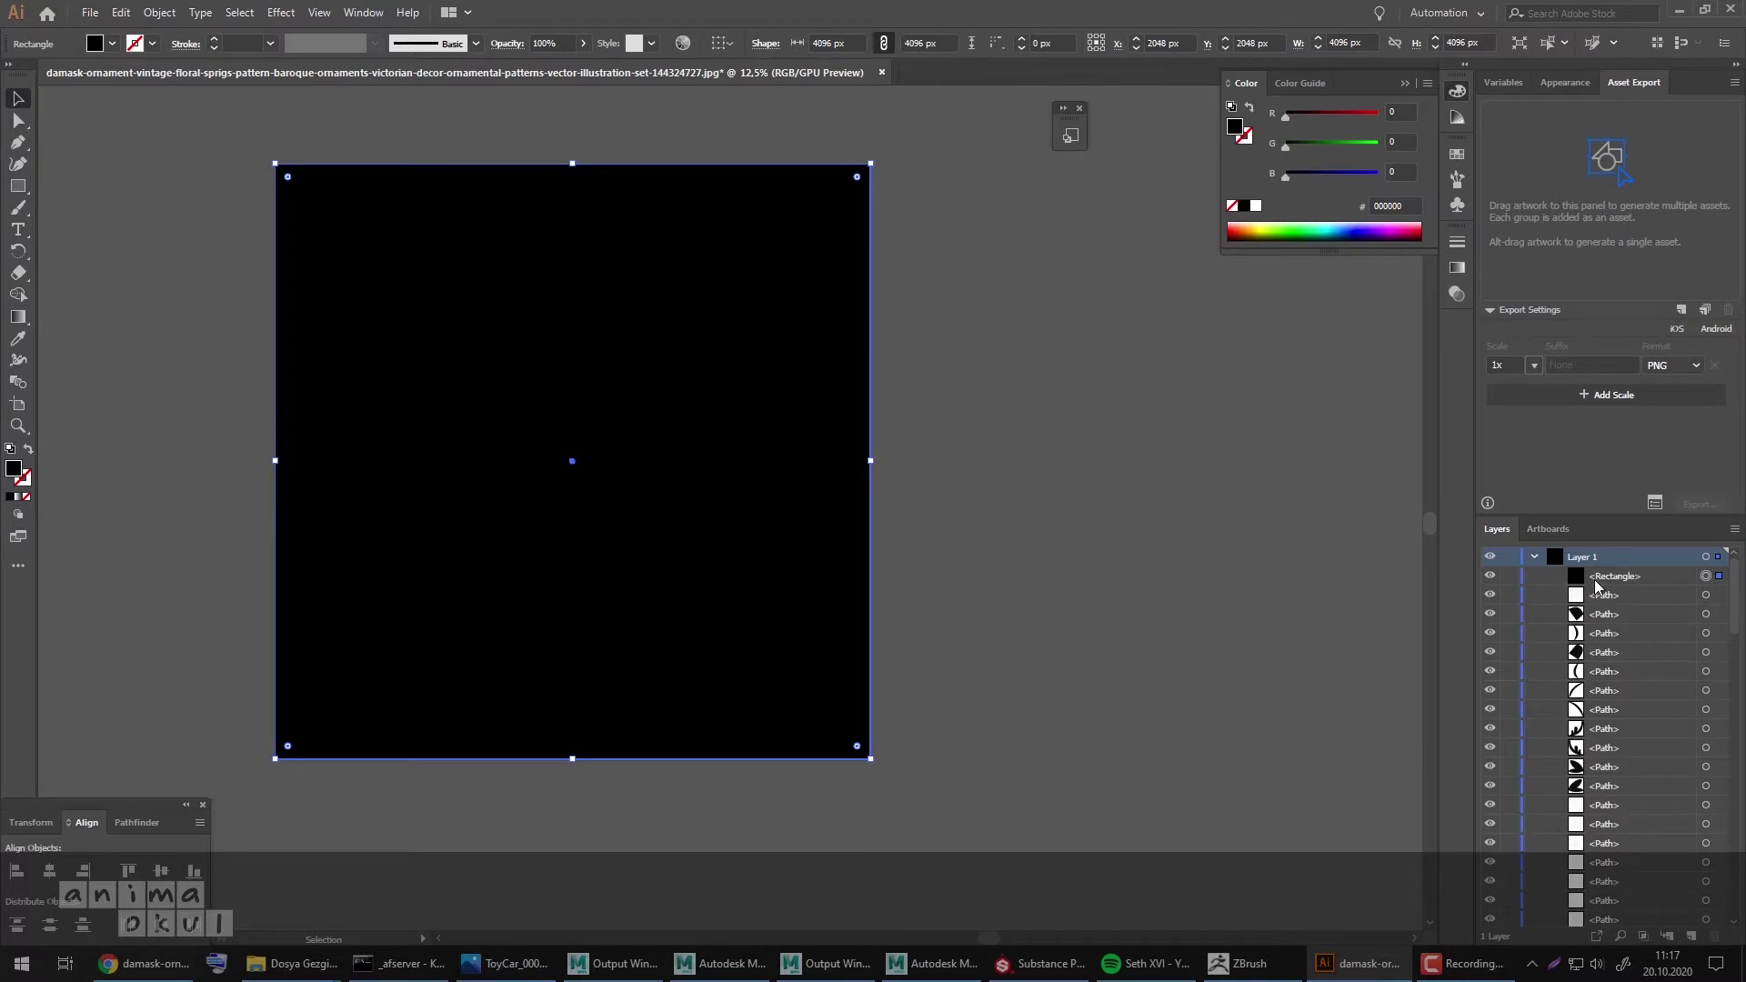
pyautogui.click(1691, 937)
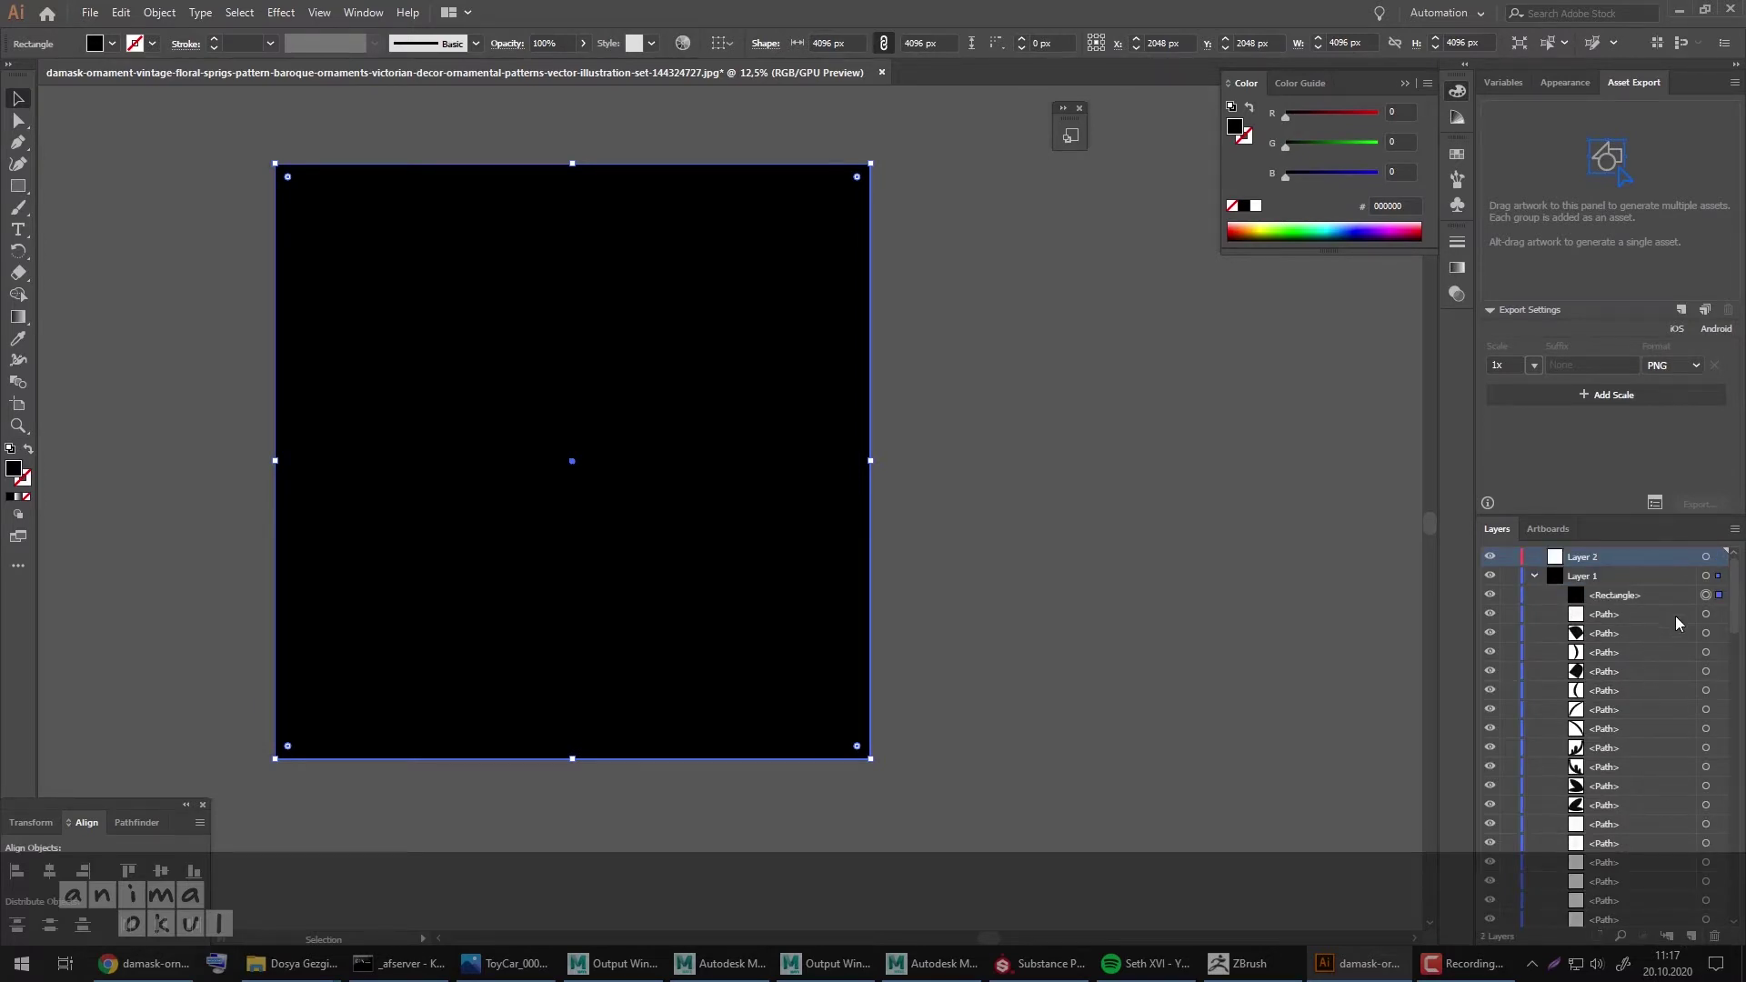
pyautogui.click(1534, 576)
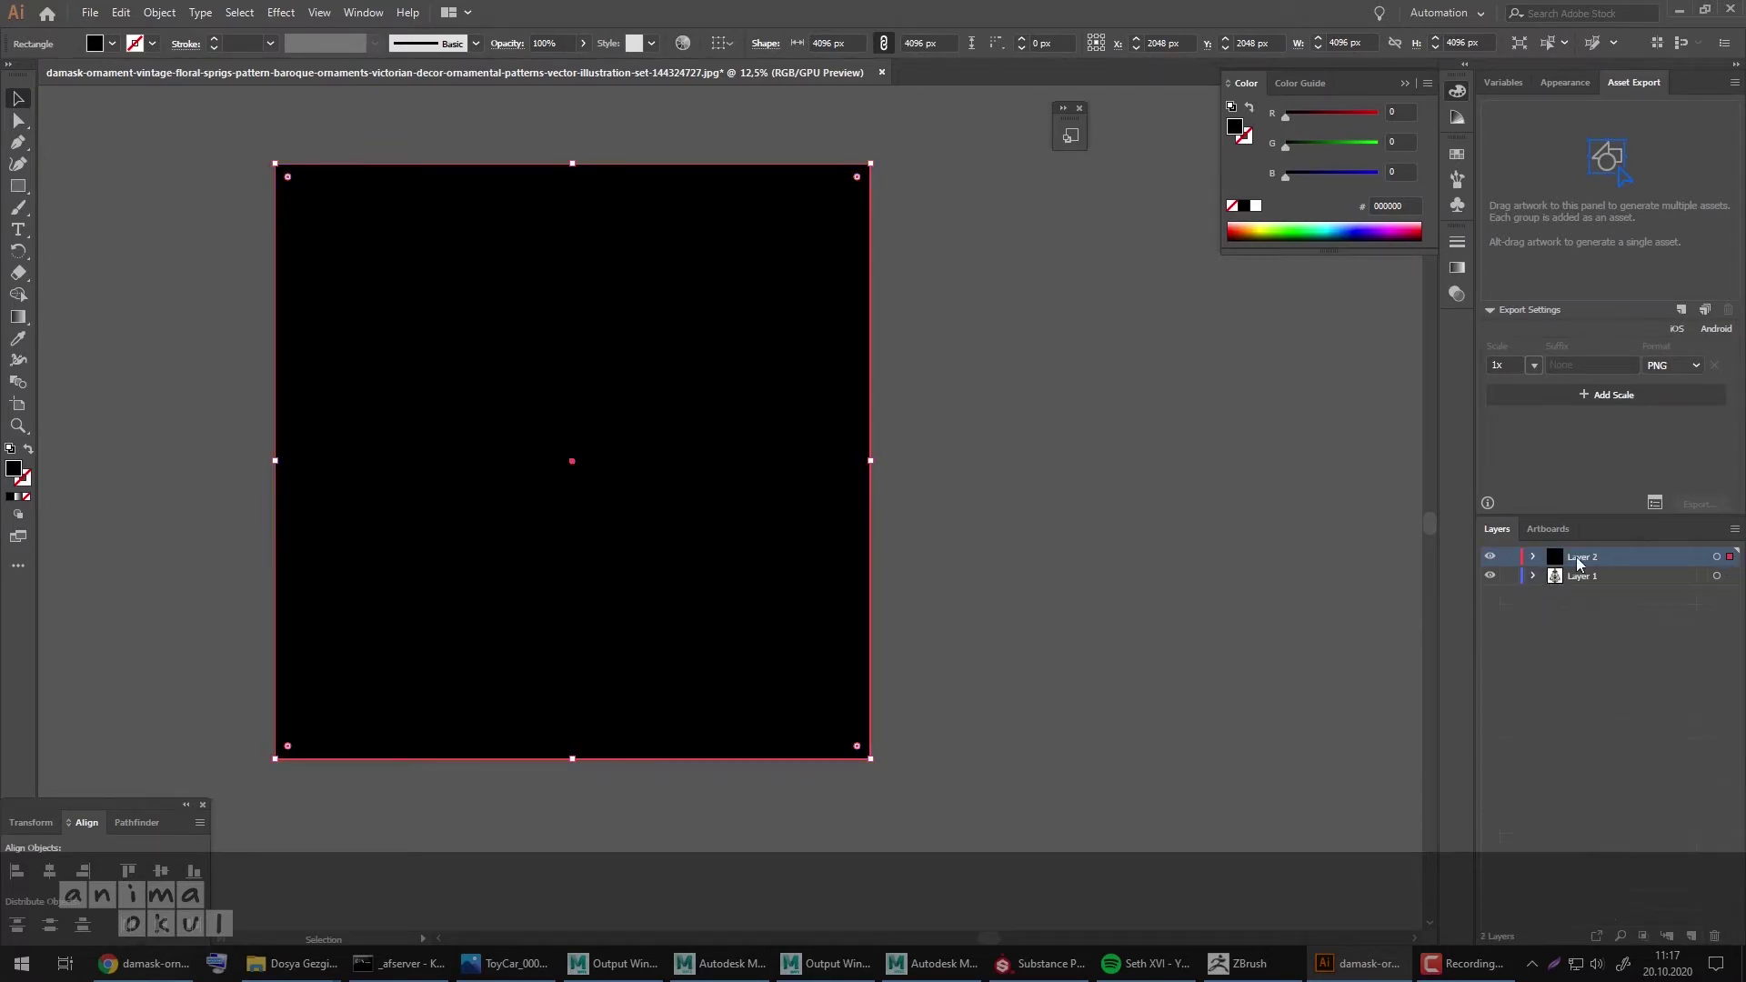
pyautogui.moveTo(1581, 557); pyautogui.dragTo(1555, 582)
pyautogui.click(1716, 558)
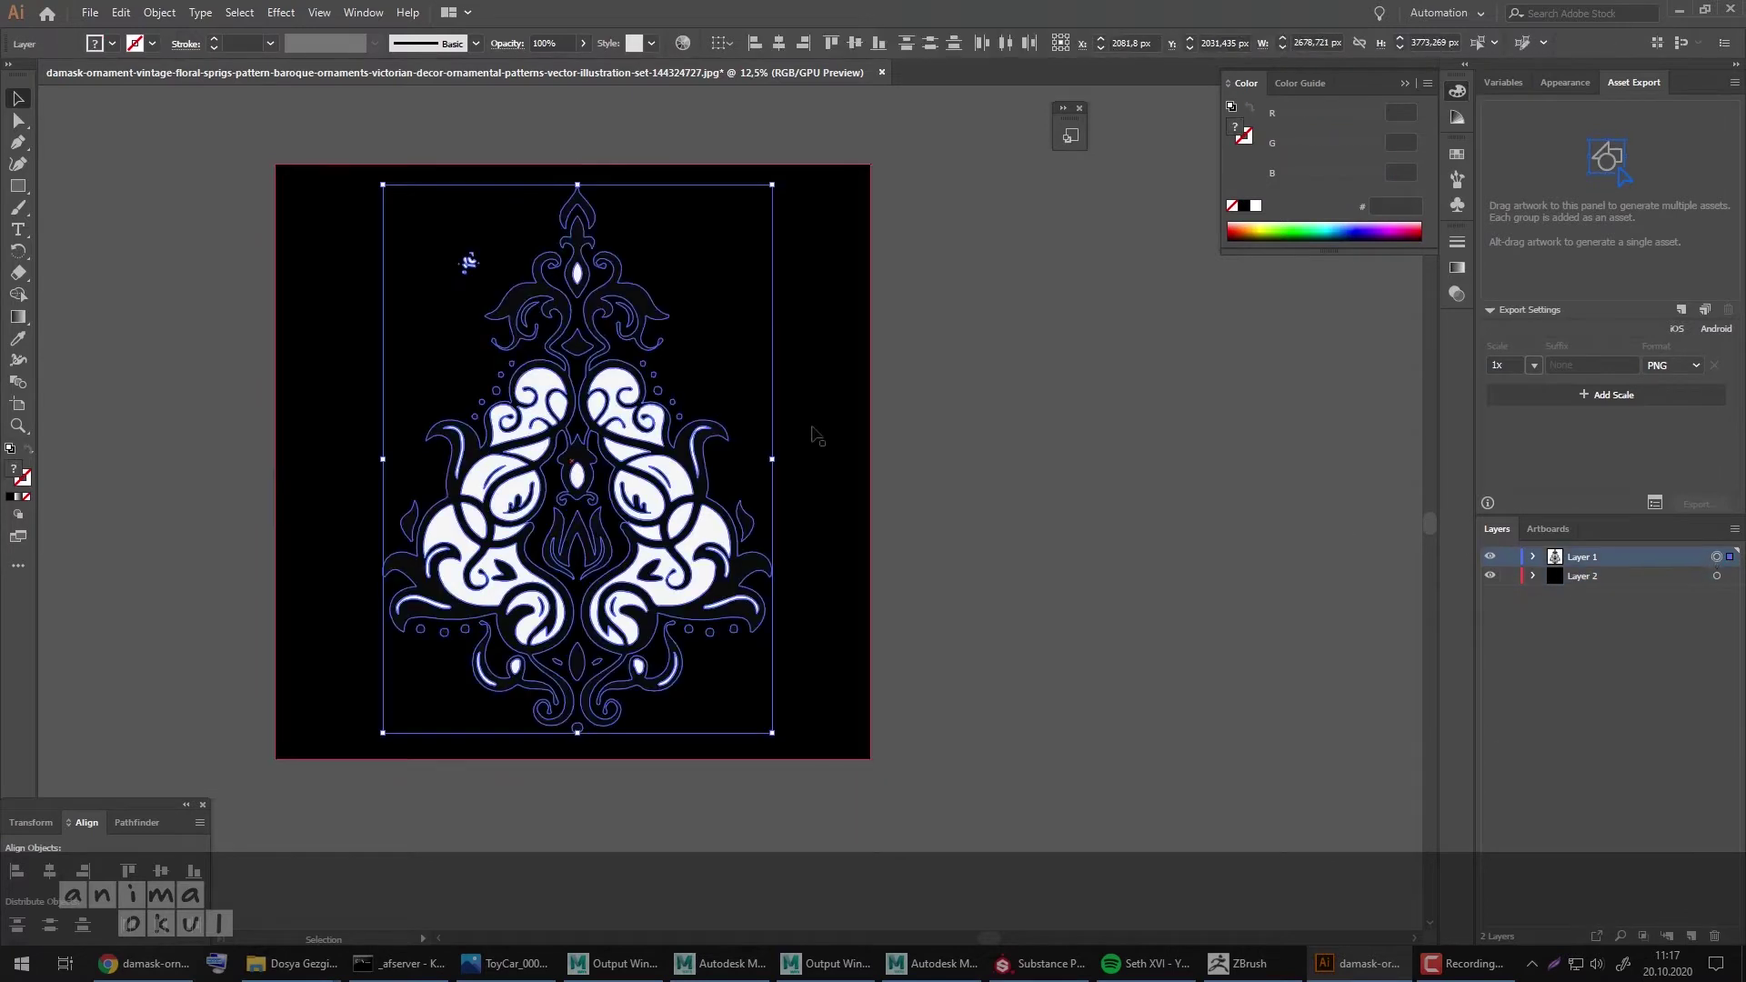
# Step: Fill every ornament shape with white FFFFFF, then select two left-side shapes
pyautogui.click(11, 496)
pyautogui.doubleClick(13, 468)
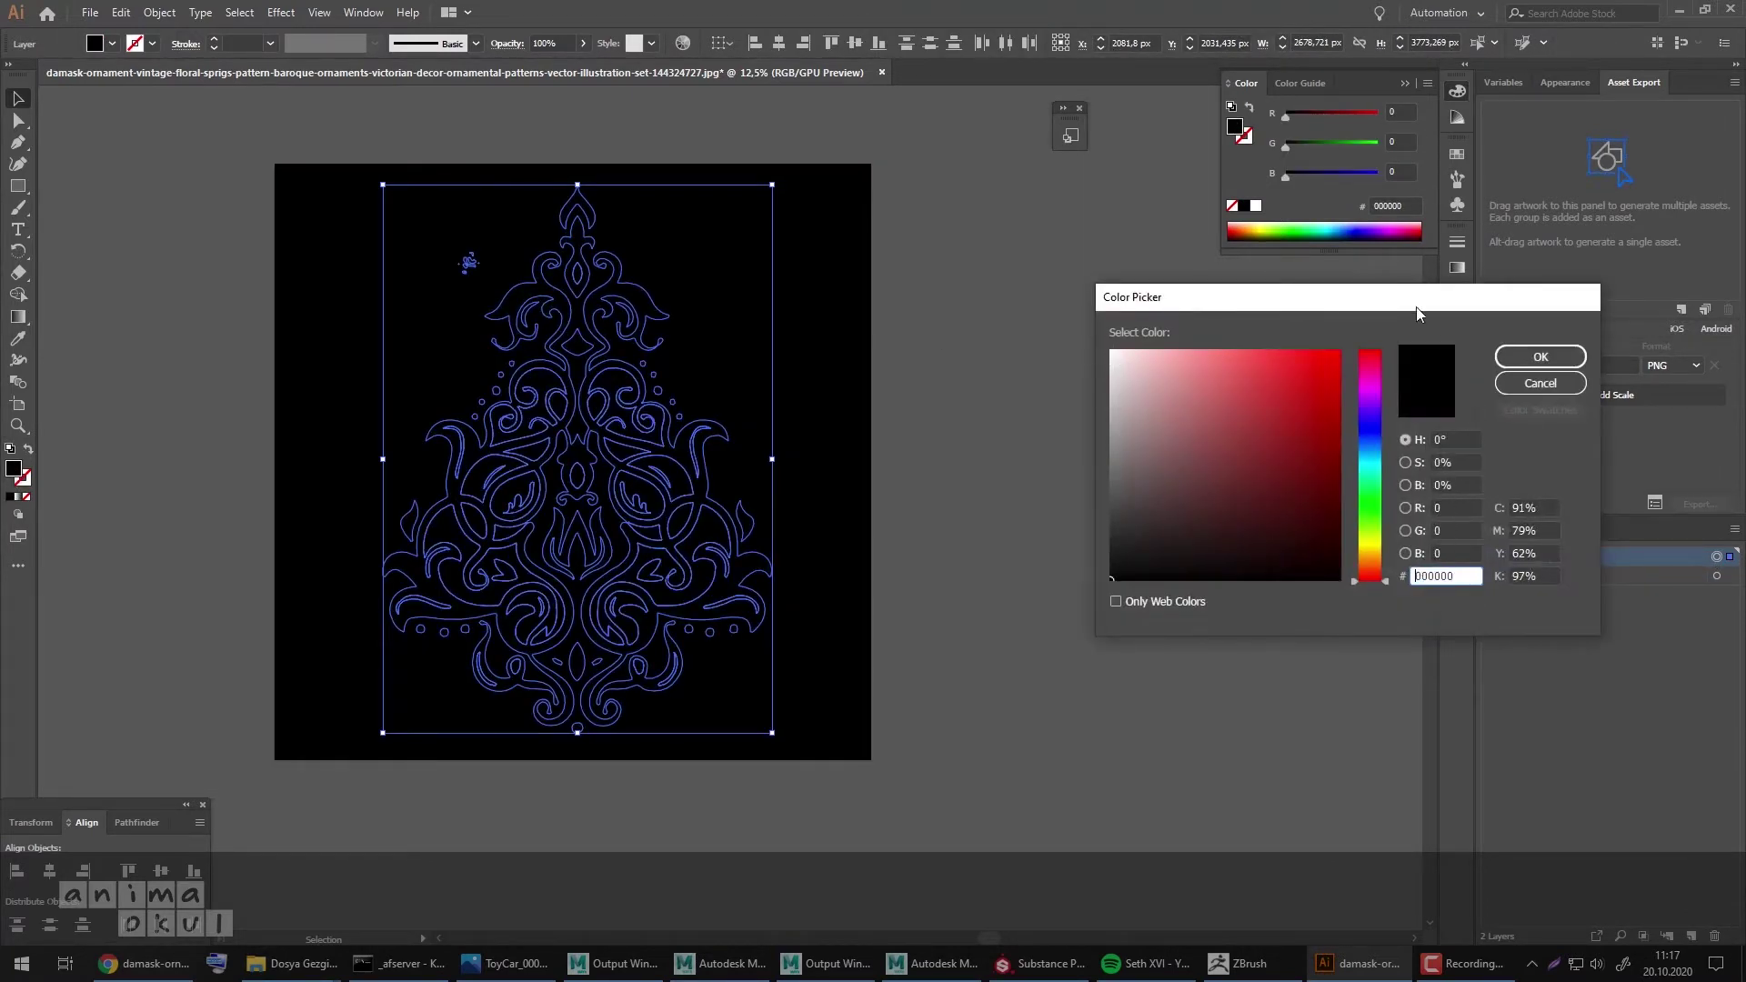
pyautogui.click(1111, 351)
pyautogui.click(1519, 356)
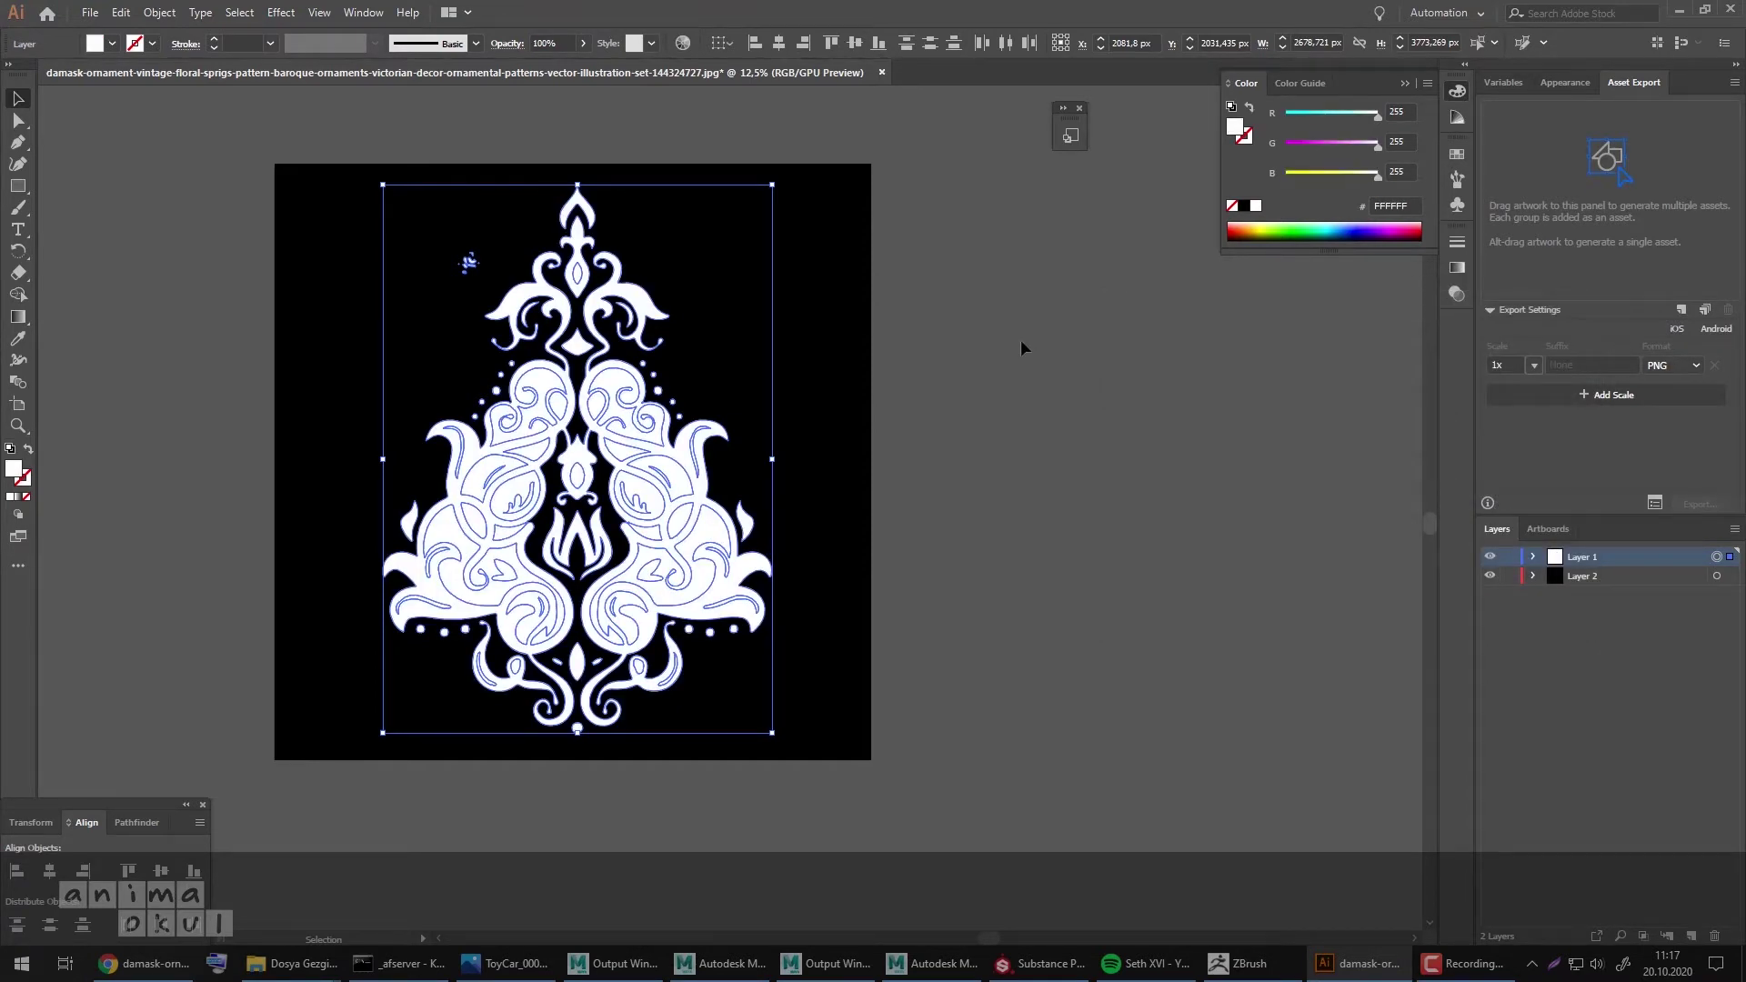
pyautogui.click(1020, 342)
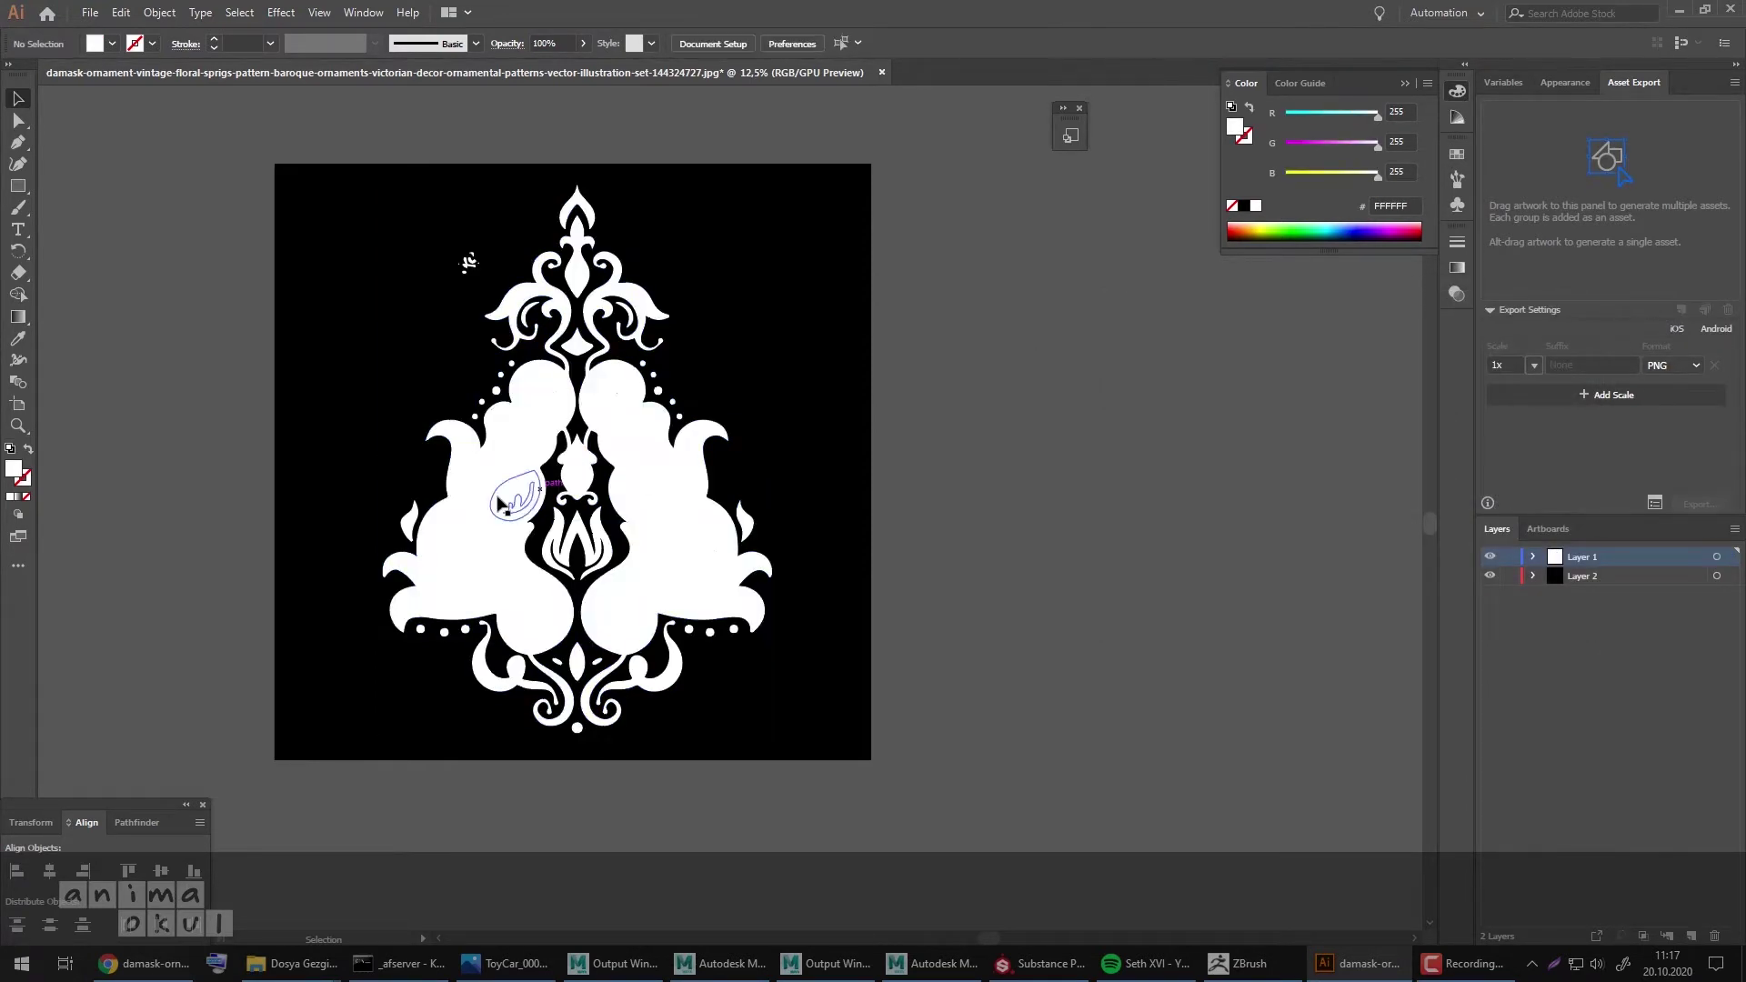
pyautogui.click(457, 535)
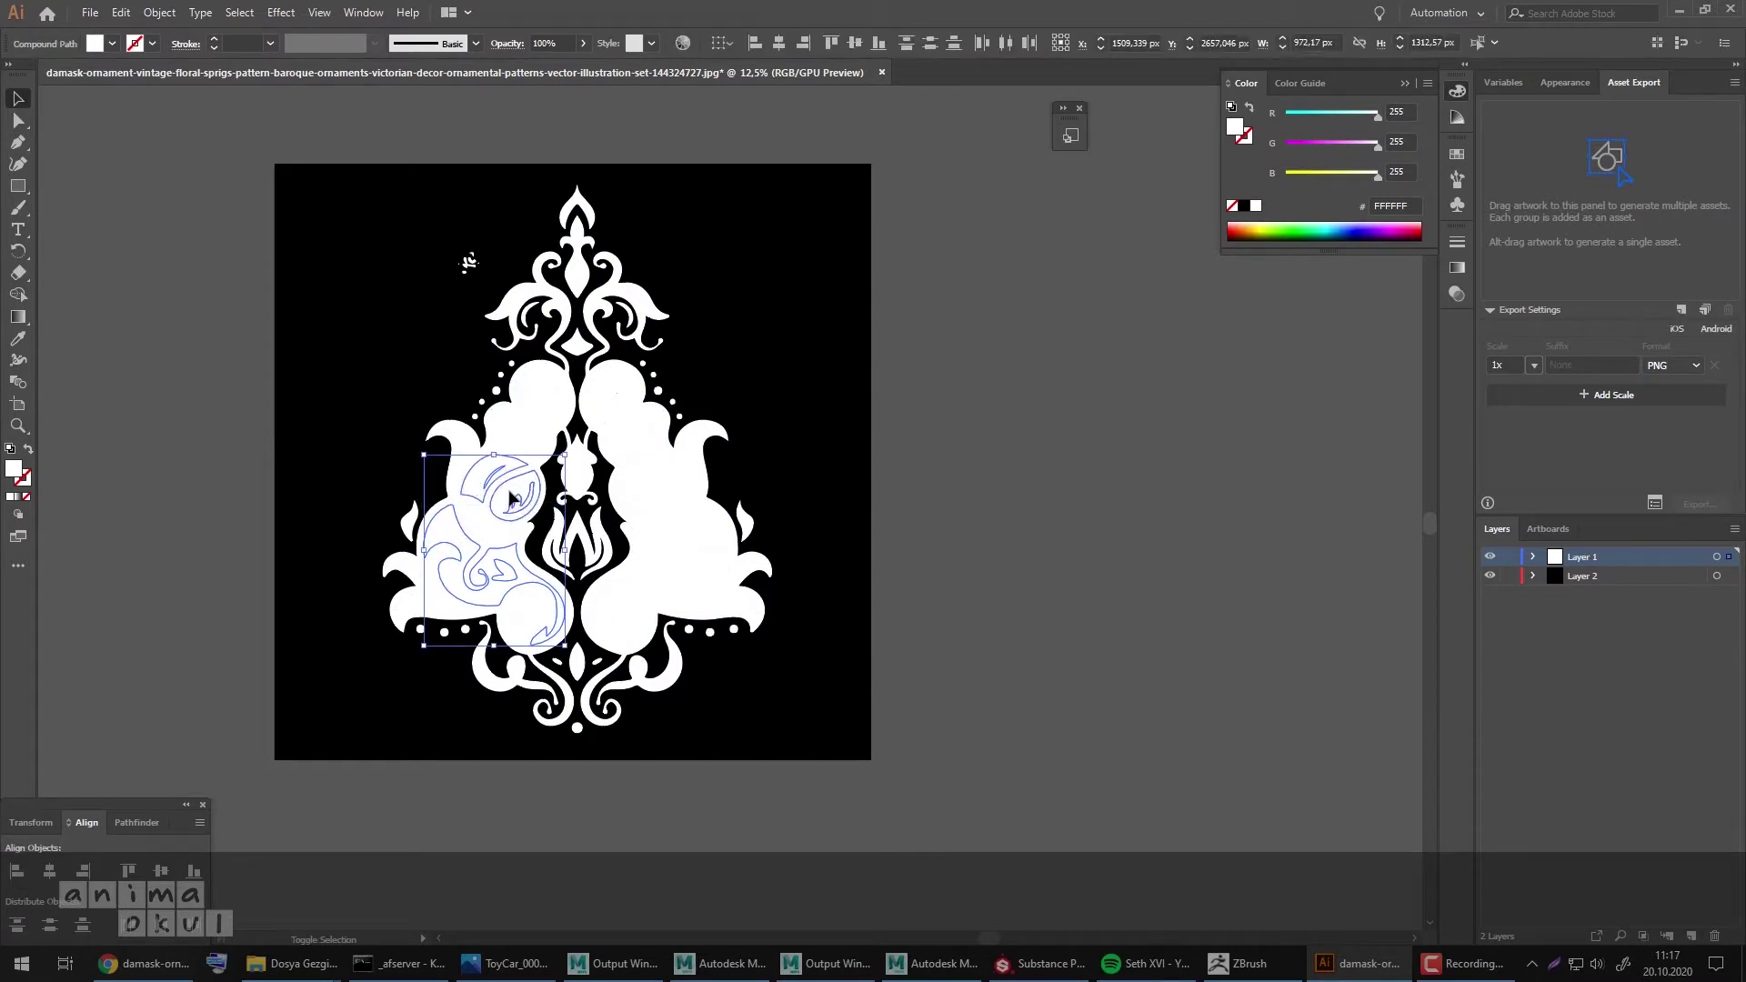
pyautogui.keyDown('shift'); pyautogui.click(535, 435); pyautogui.keyUp('shift')
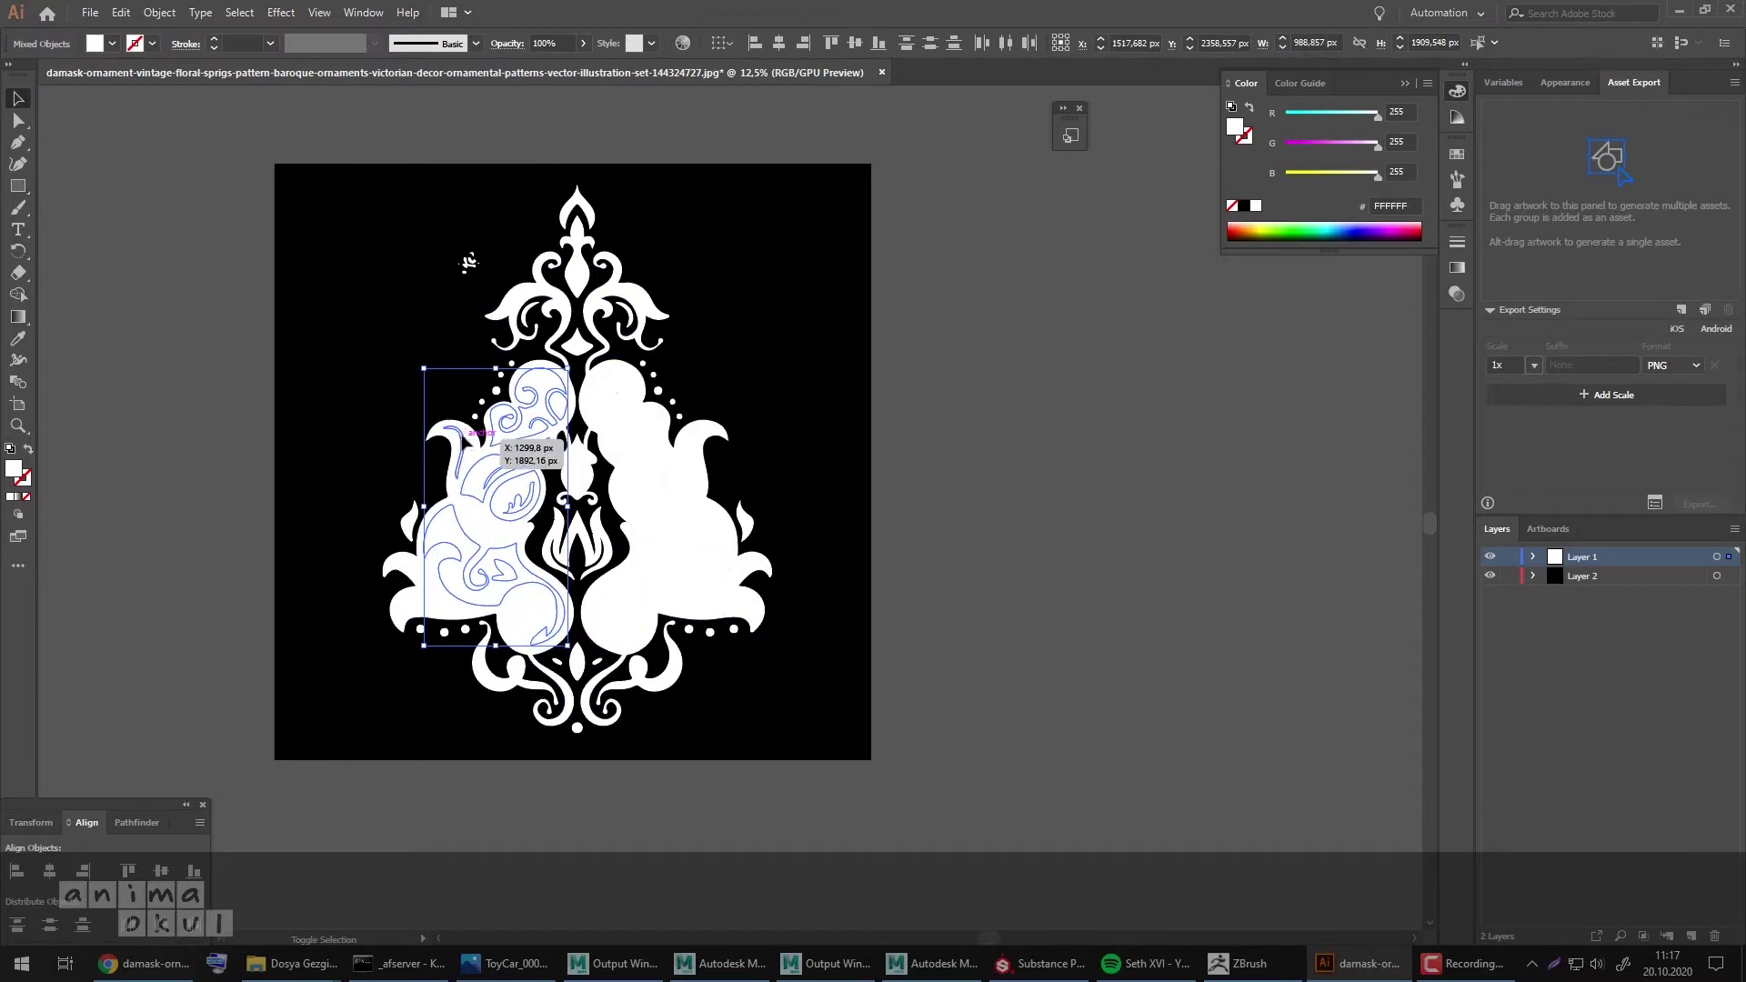
# Step: Delete the overlapping white blobs covering the ornament's lower-left swirls
pyautogui.keyDown('shift'); pyautogui.click(432, 564); pyautogui.keyUp('shift')
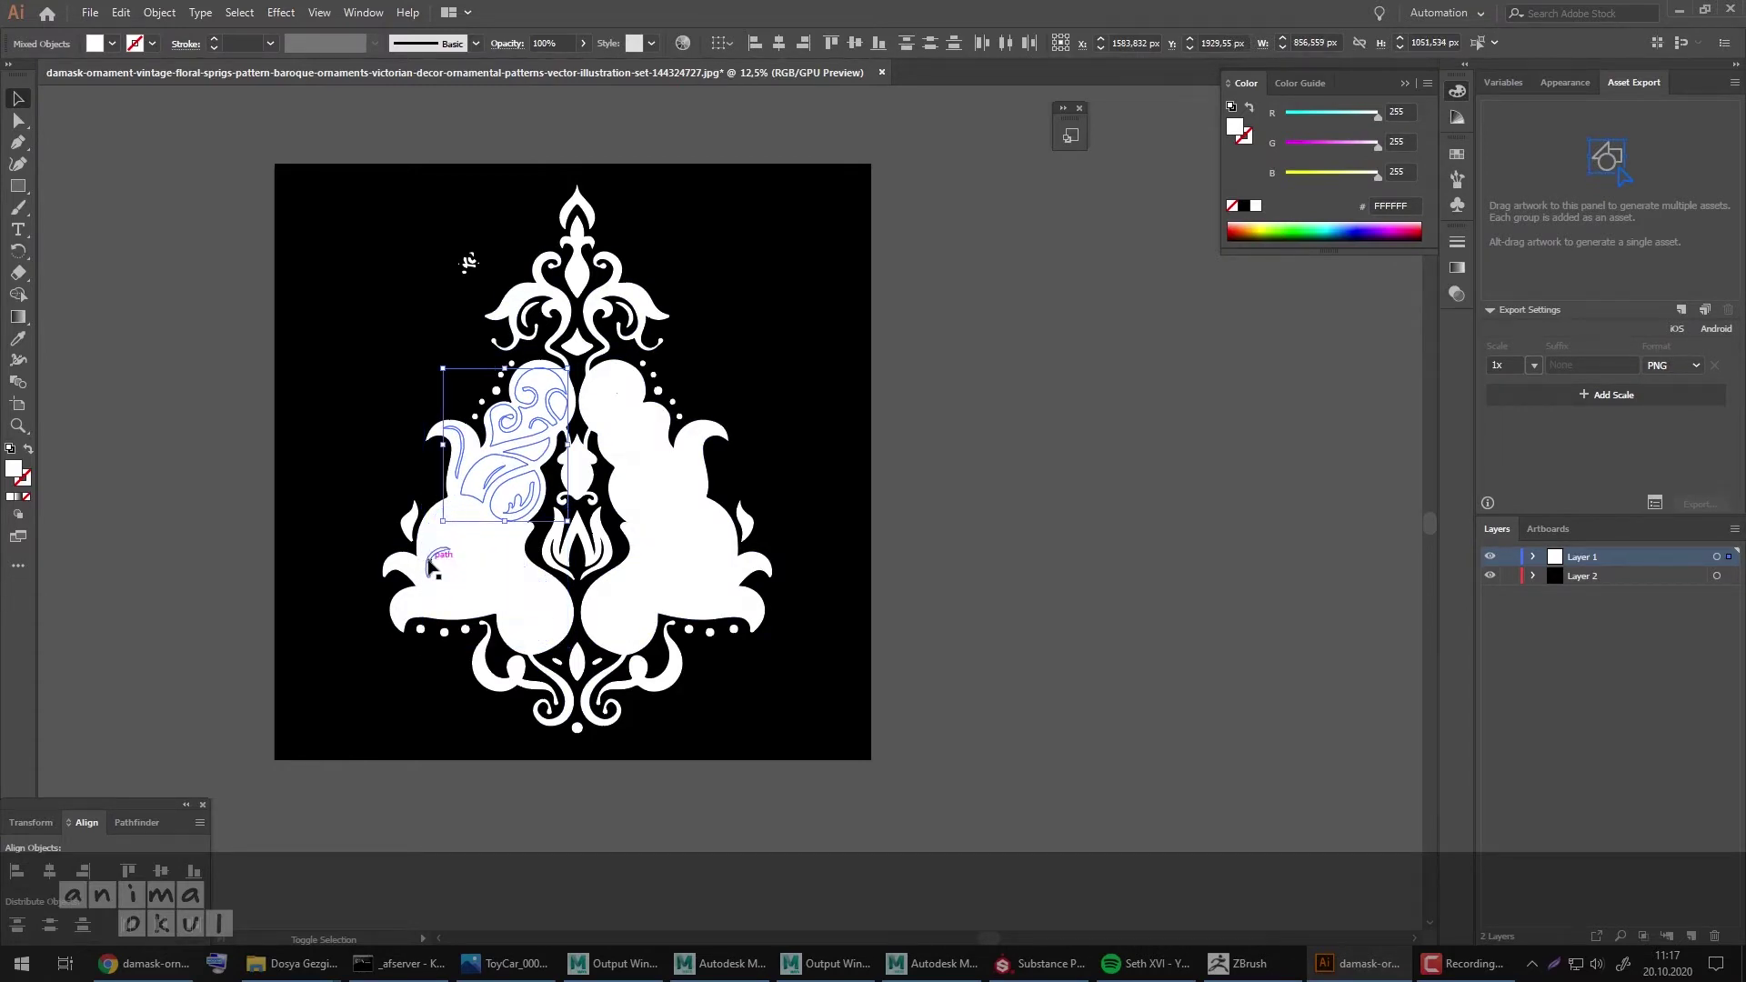
pyautogui.click(1065, 392)
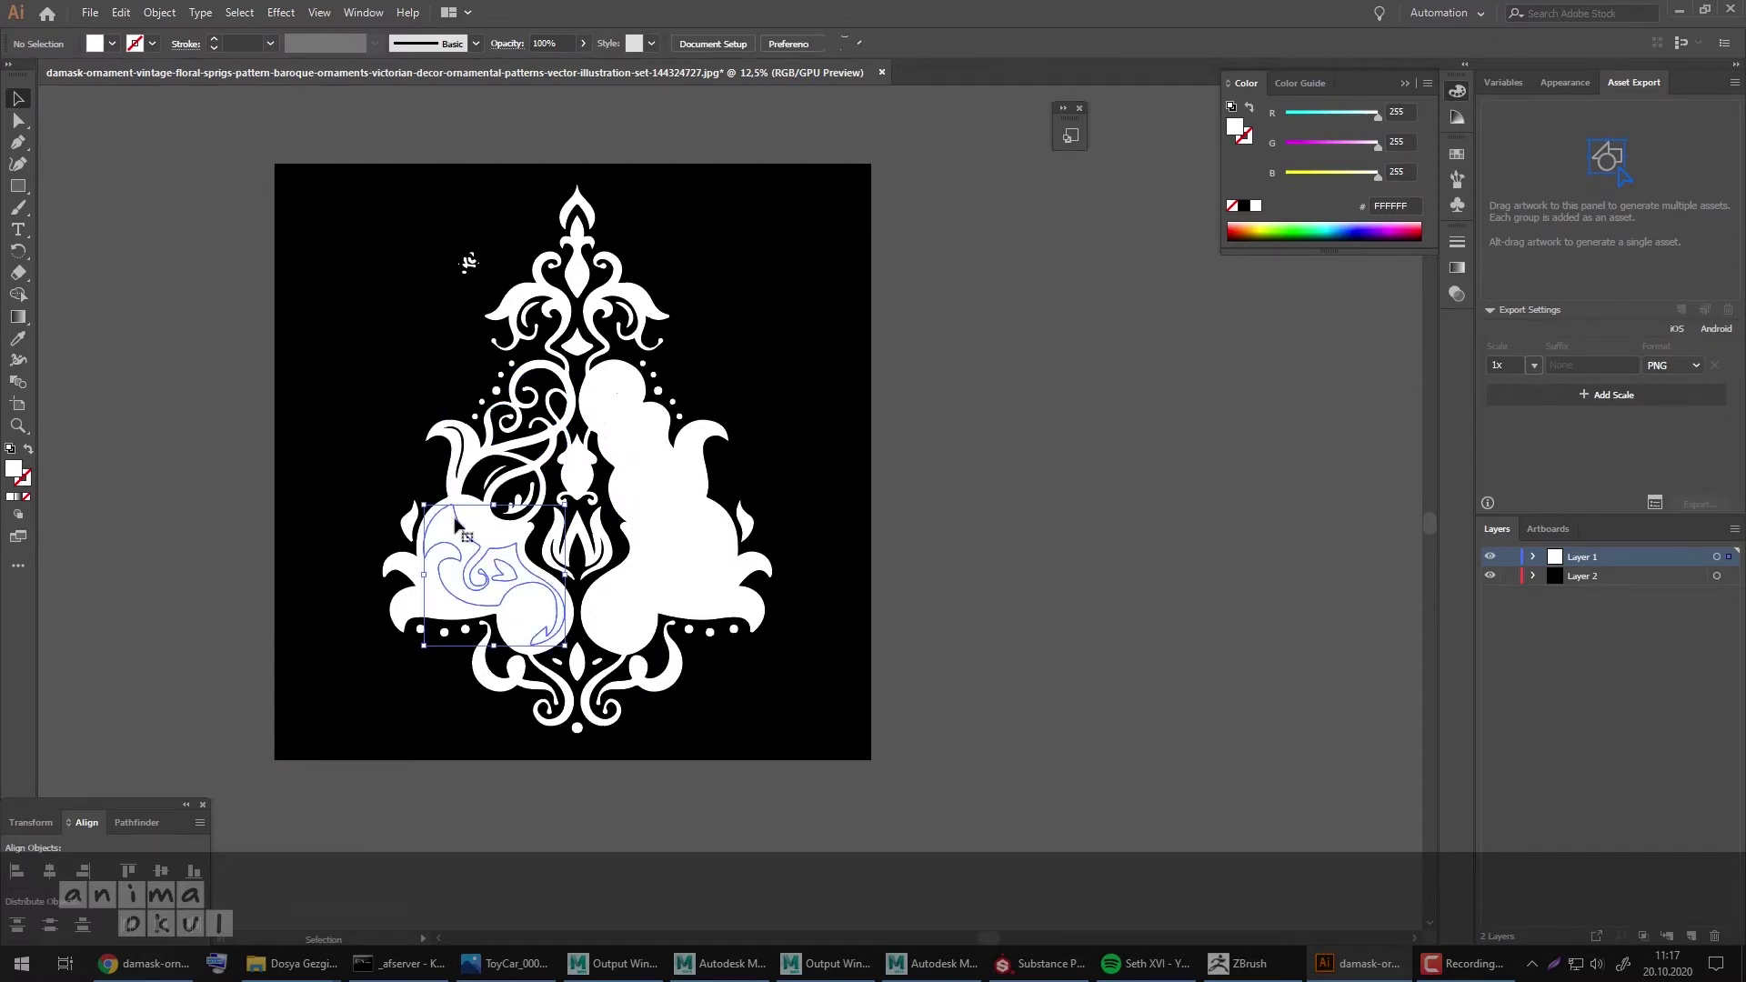
pyautogui.click(448, 527)
pyautogui.keyDown('shift'); pyautogui.click(417, 566); pyautogui.keyUp('shift')
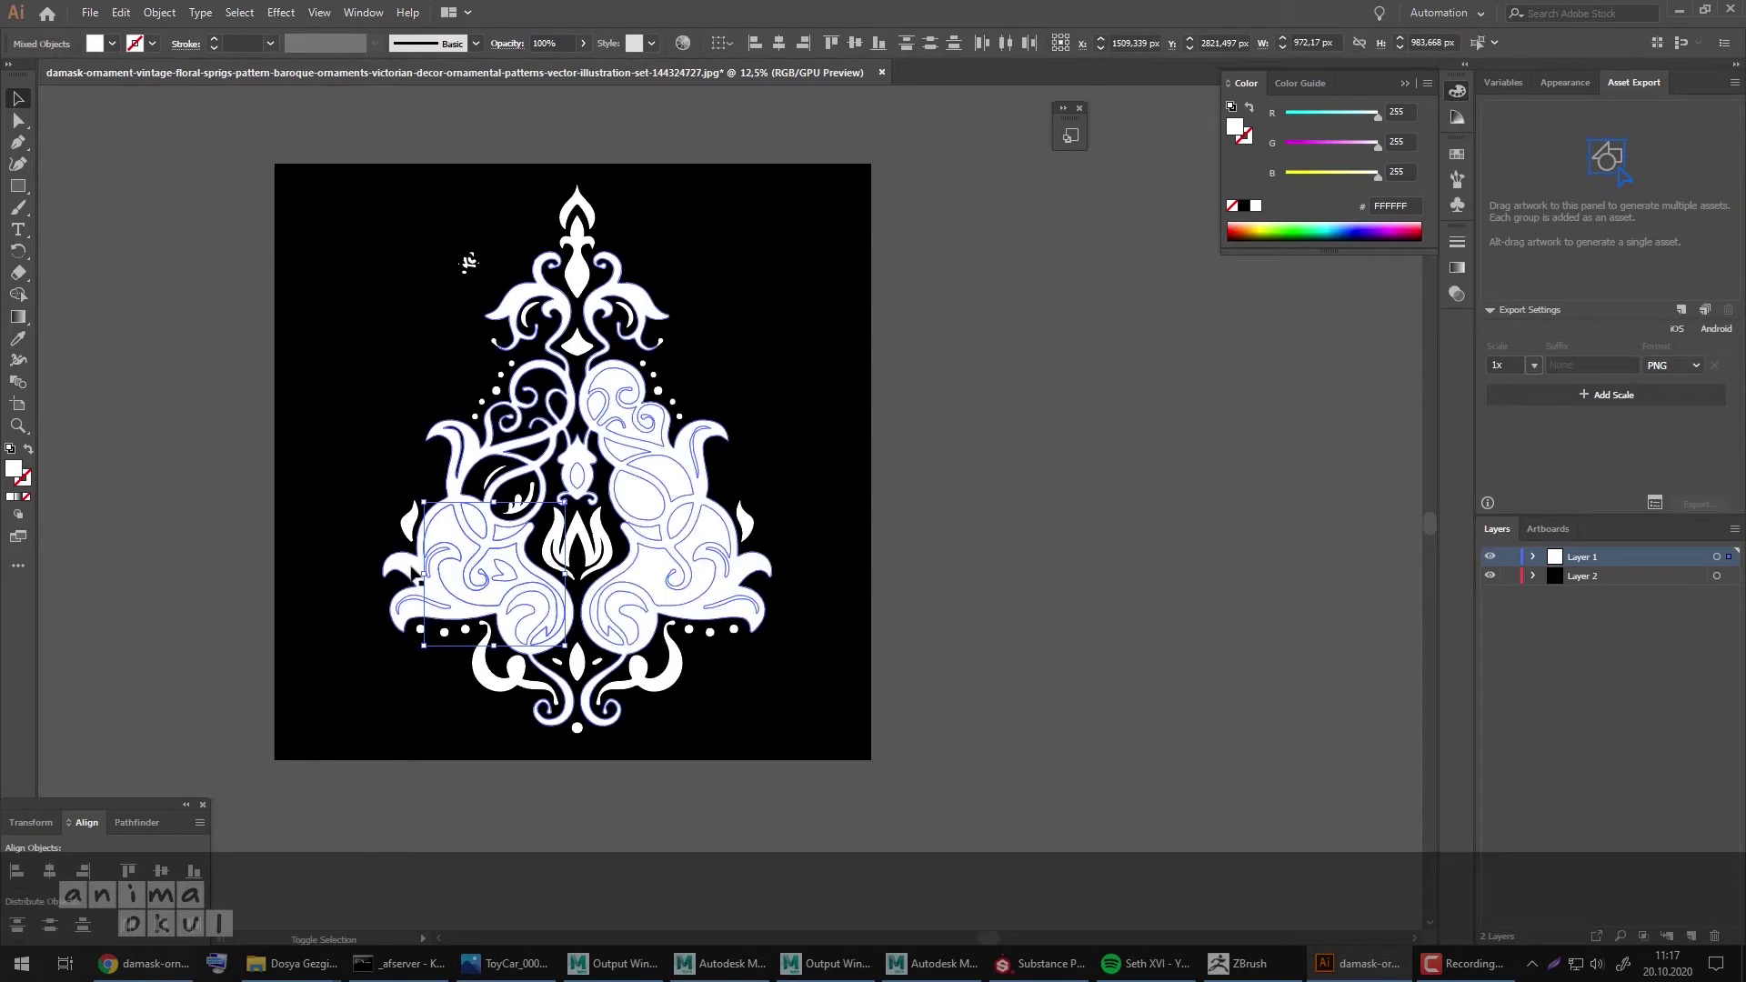
pyautogui.keyDown('shift'); pyautogui.click(403, 569); pyautogui.keyUp('shift')
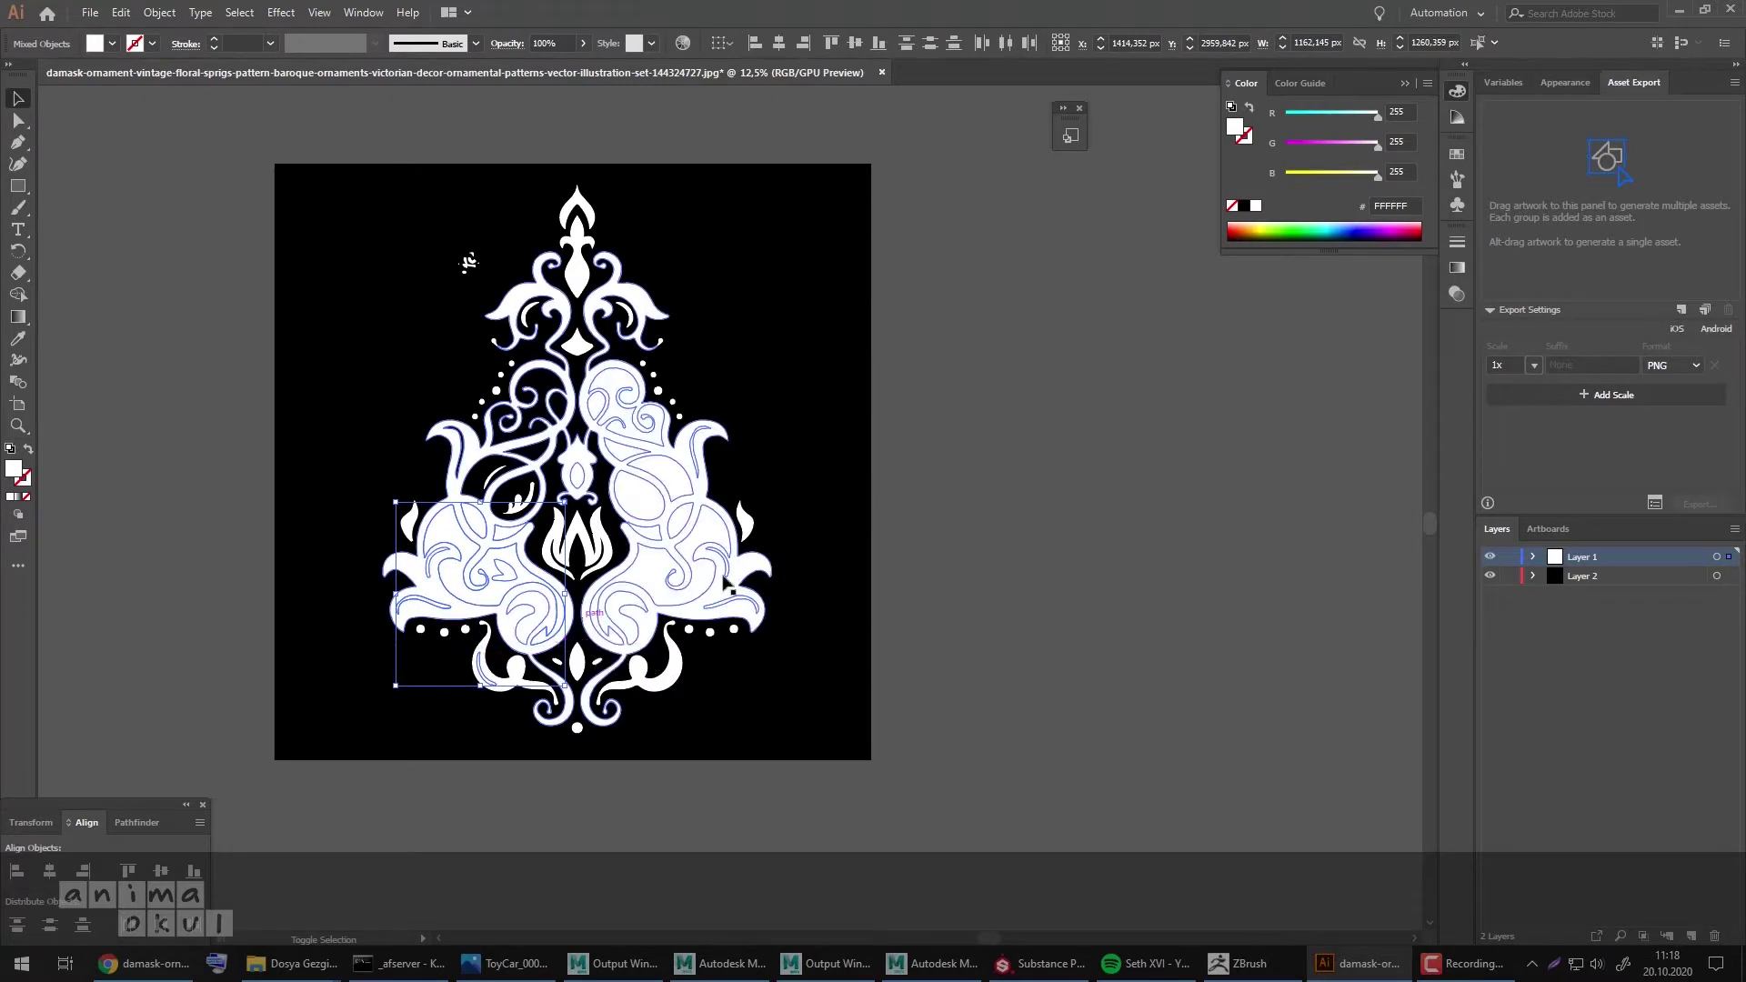
pyautogui.press('Delete')
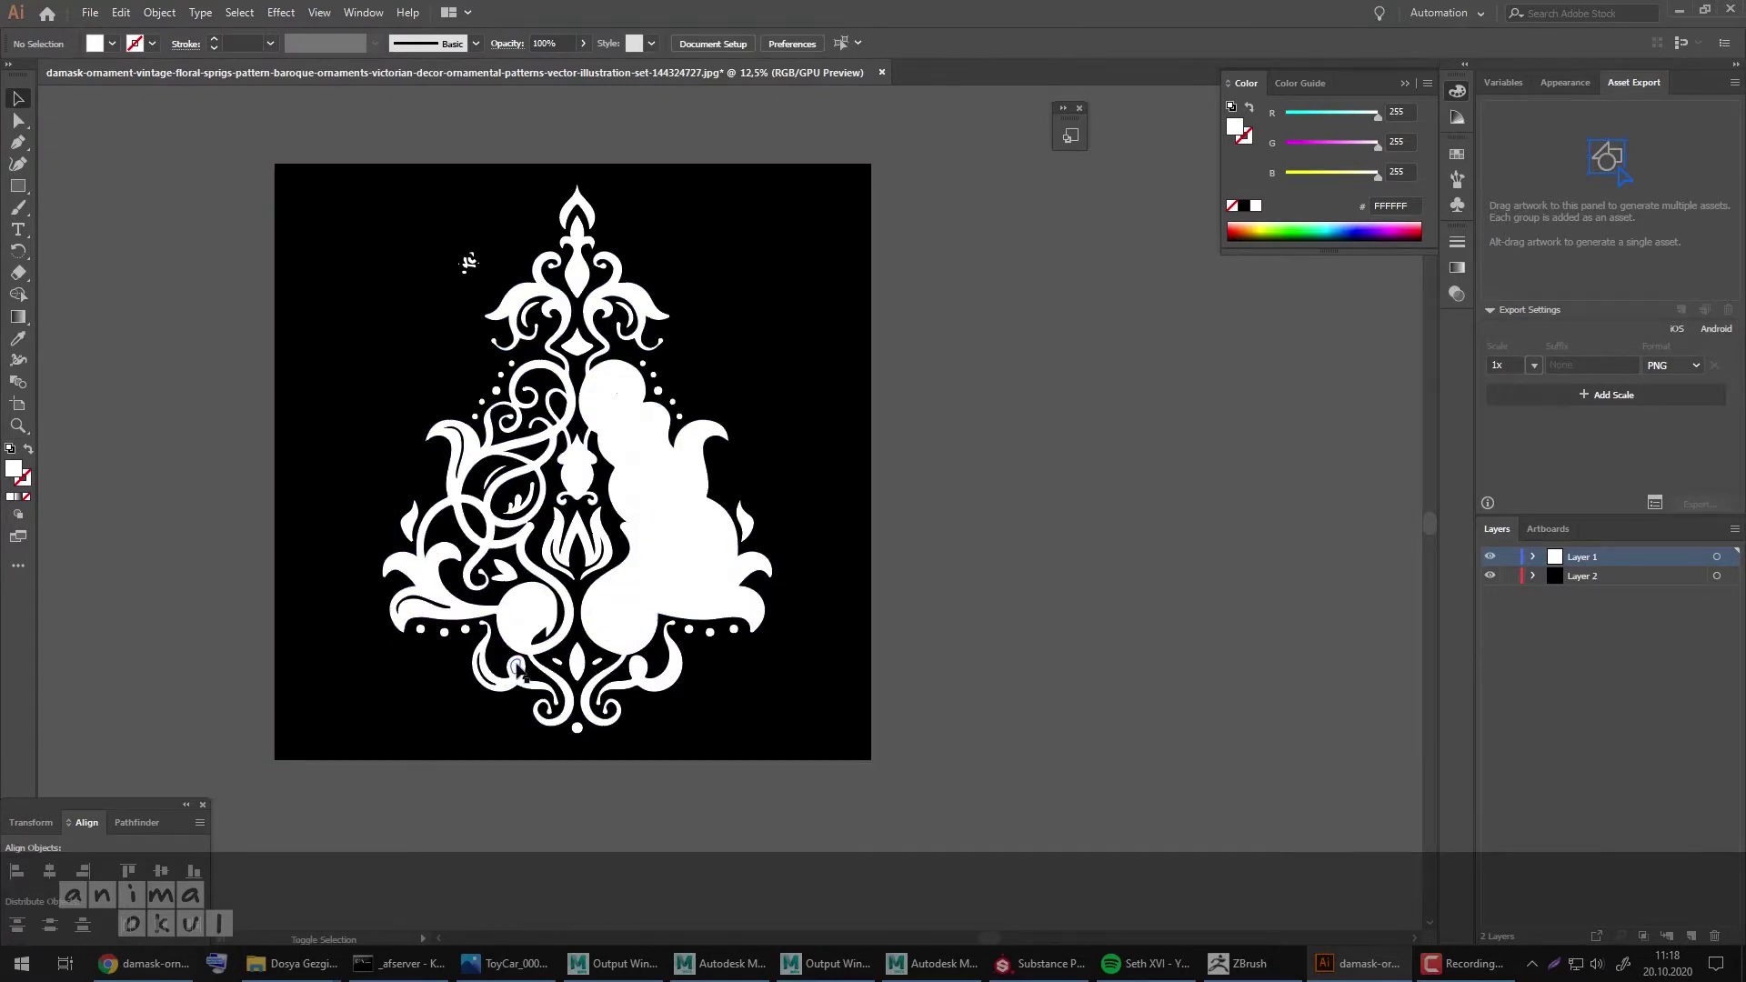
# Step: Select lower-left swirl paths, then test removing the right-half white blob with undo and redo
pyautogui.click(514, 669)
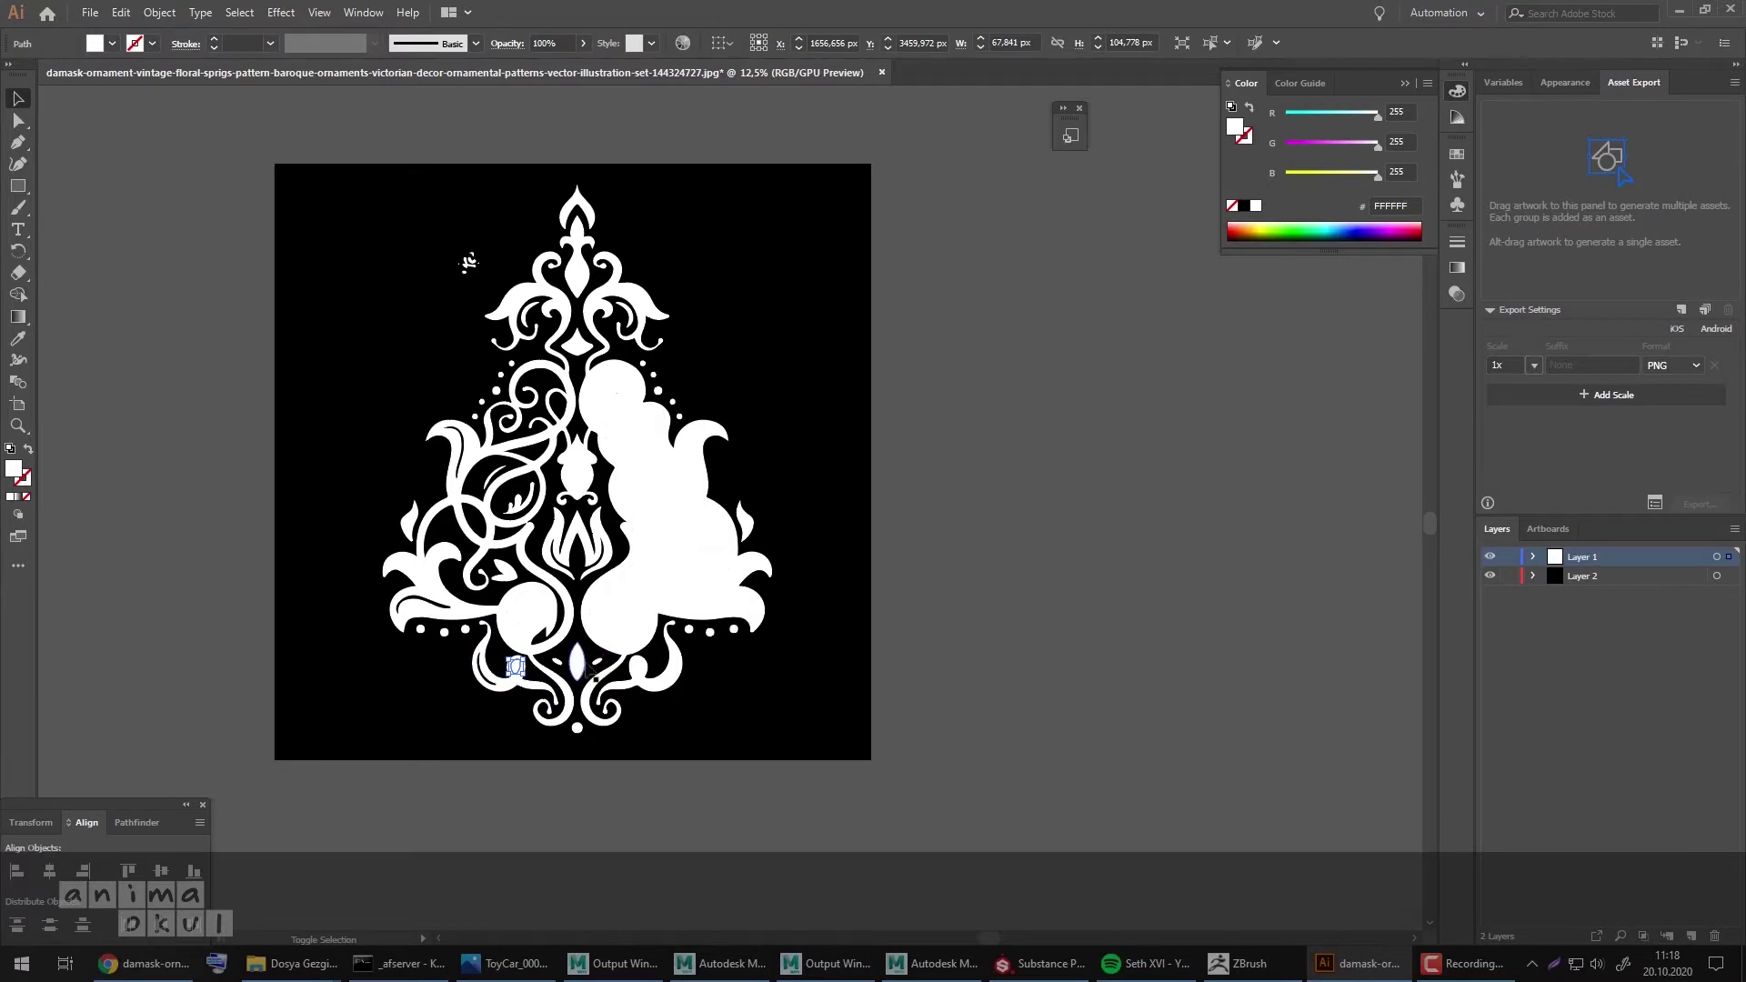
pyautogui.keyDown('shift'); pyautogui.click(617, 620); pyautogui.keyUp('shift')
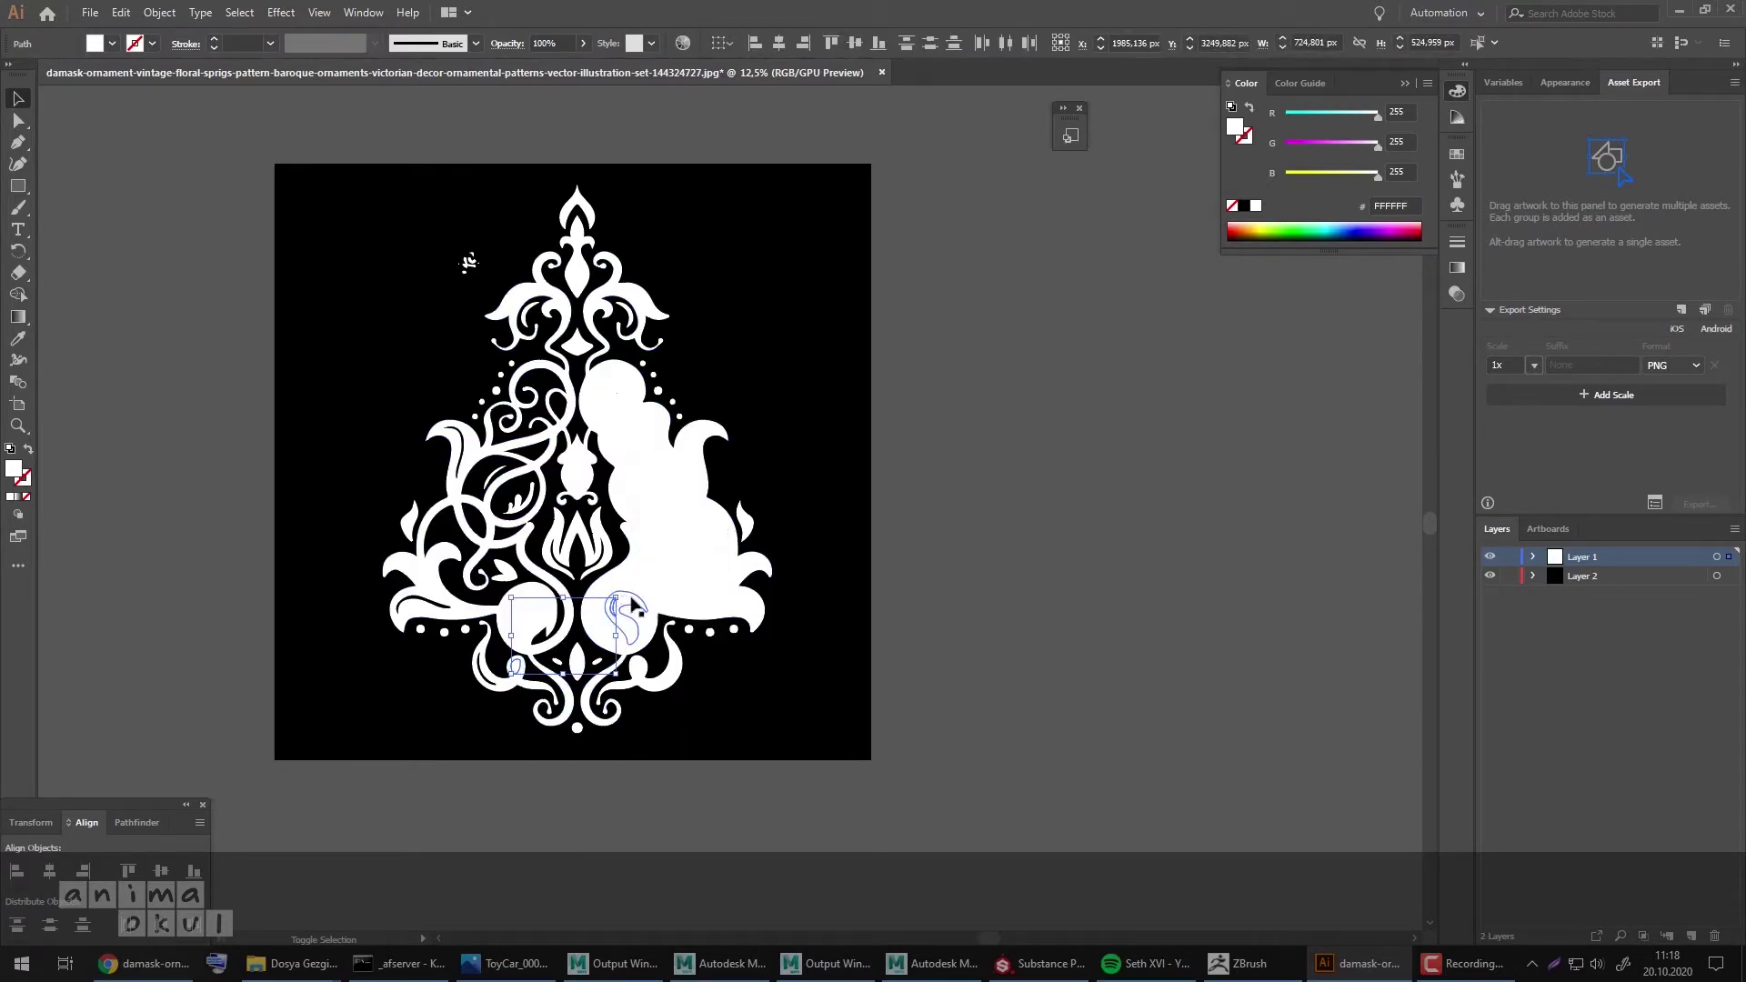
pyautogui.click(930, 601)
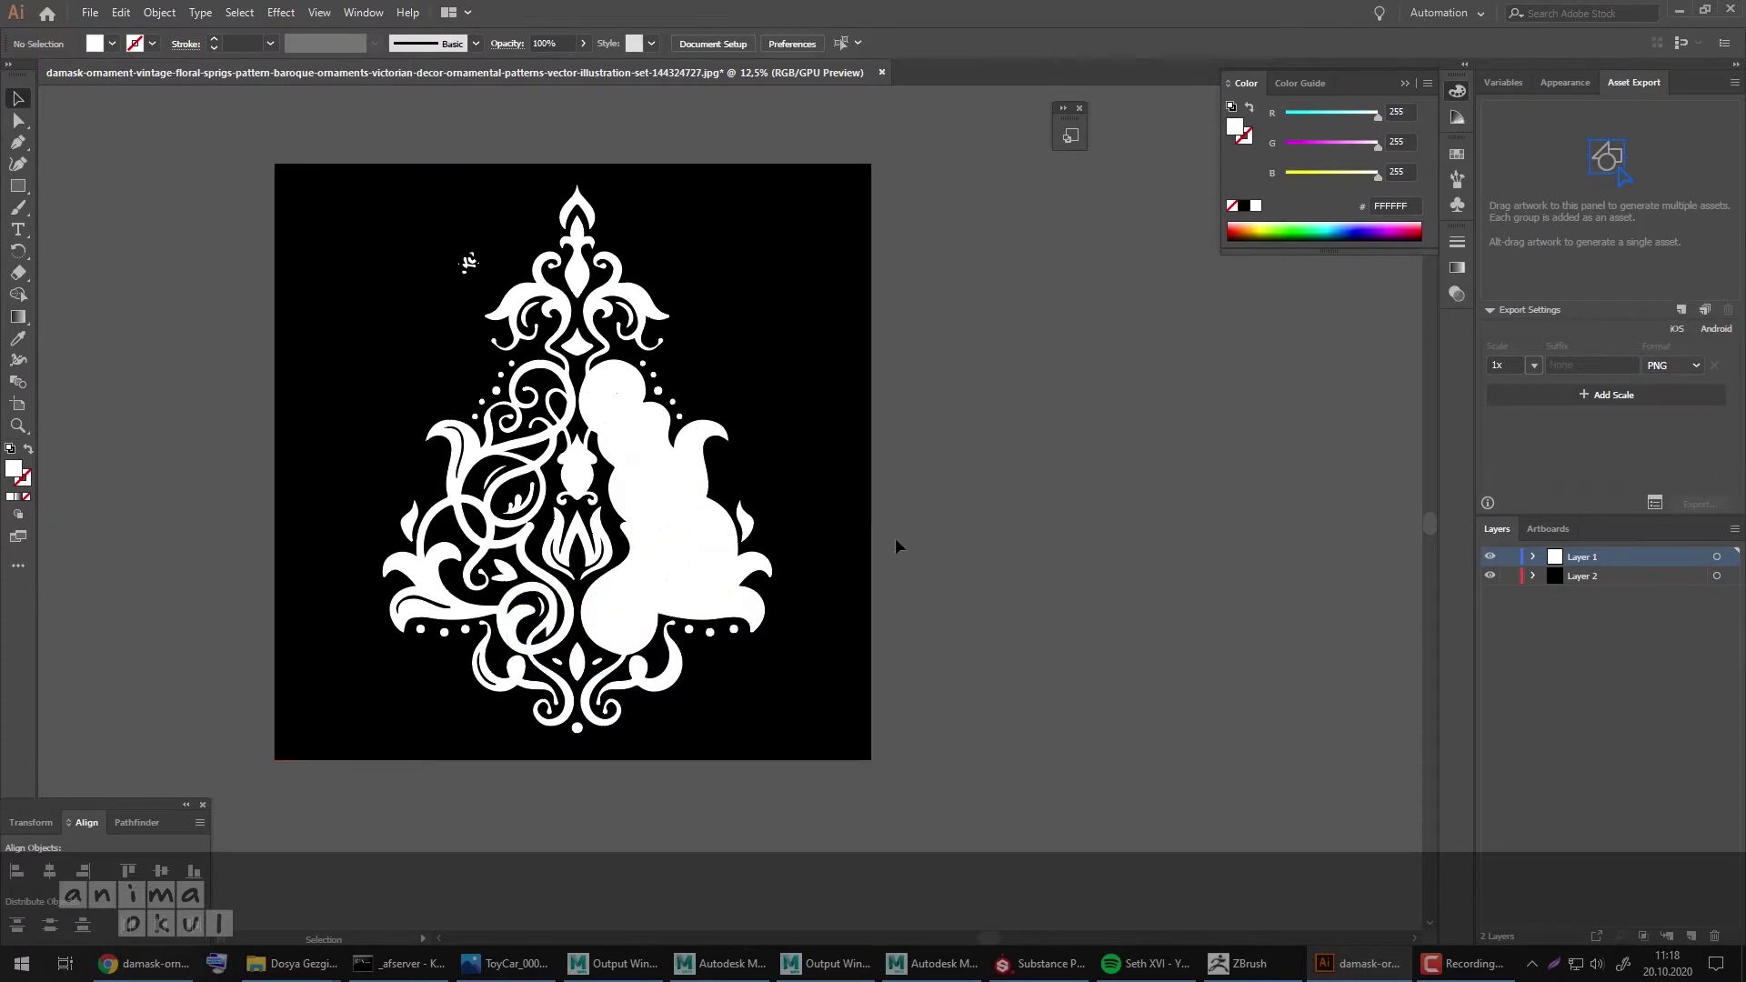
pyautogui.hotkey('ctrl', 'z')
pyautogui.hotkey('ctrl', 'shift', 'z')
pyautogui.hotkey('ctrl', 'z')
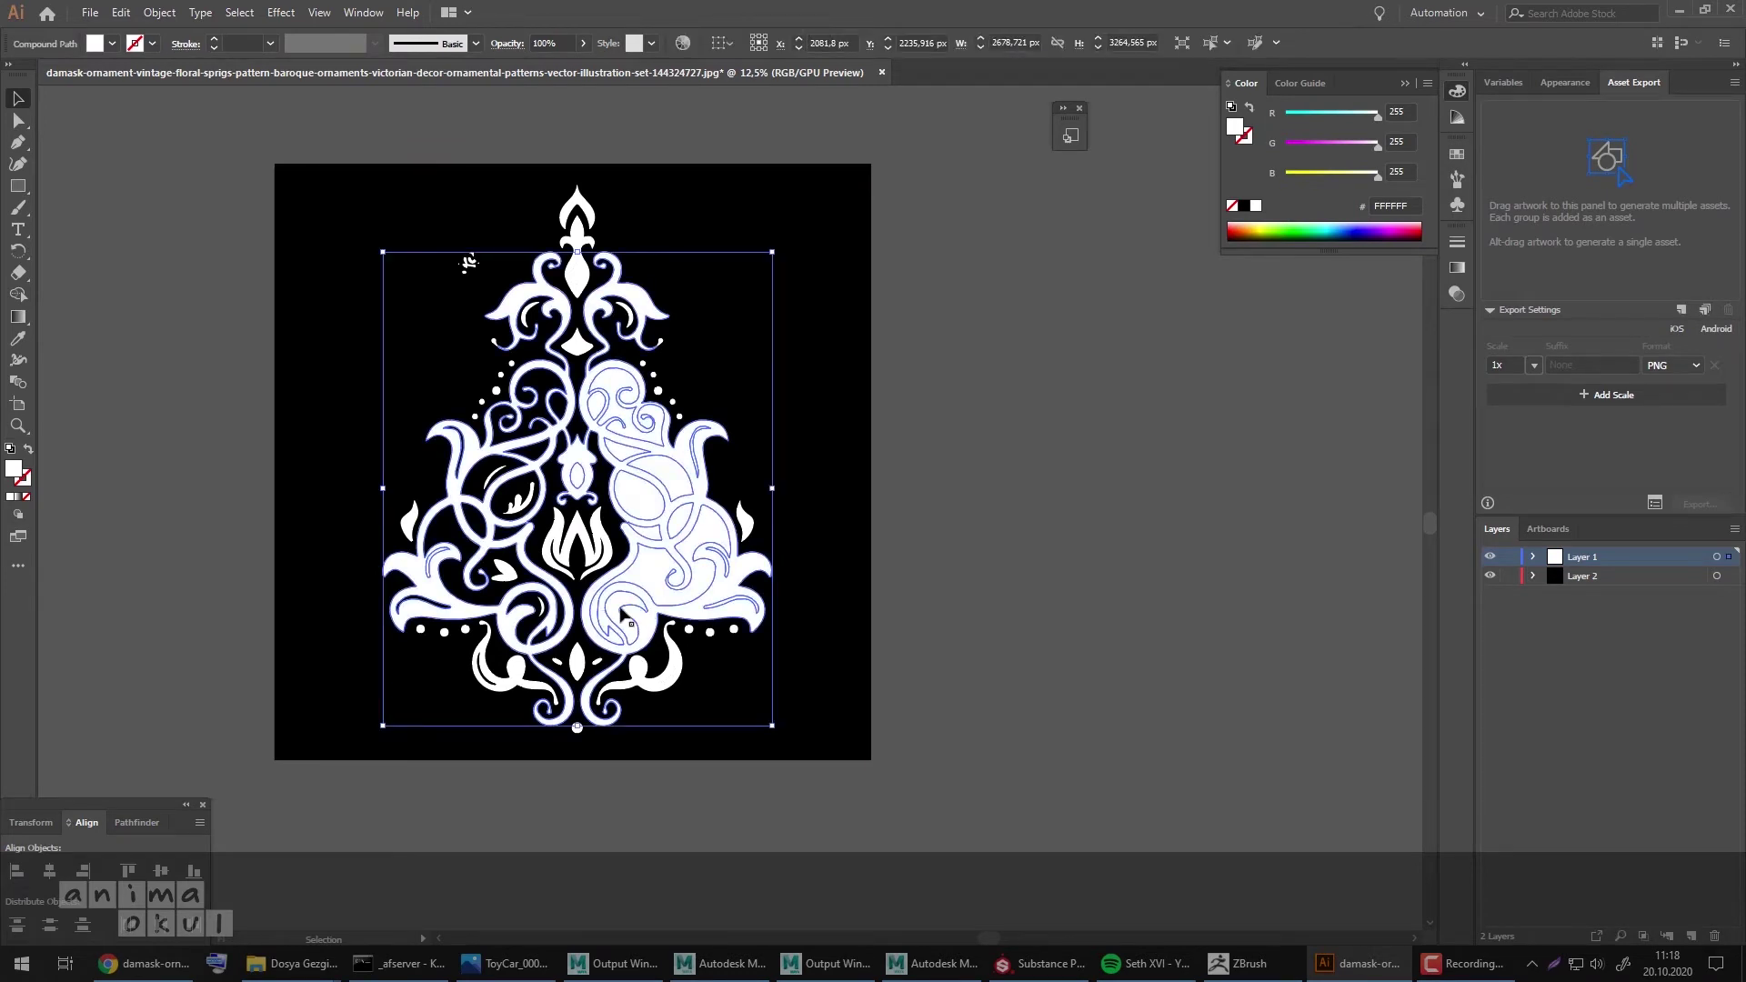
pyautogui.hotkey('ctrl', 'shift', 'z')
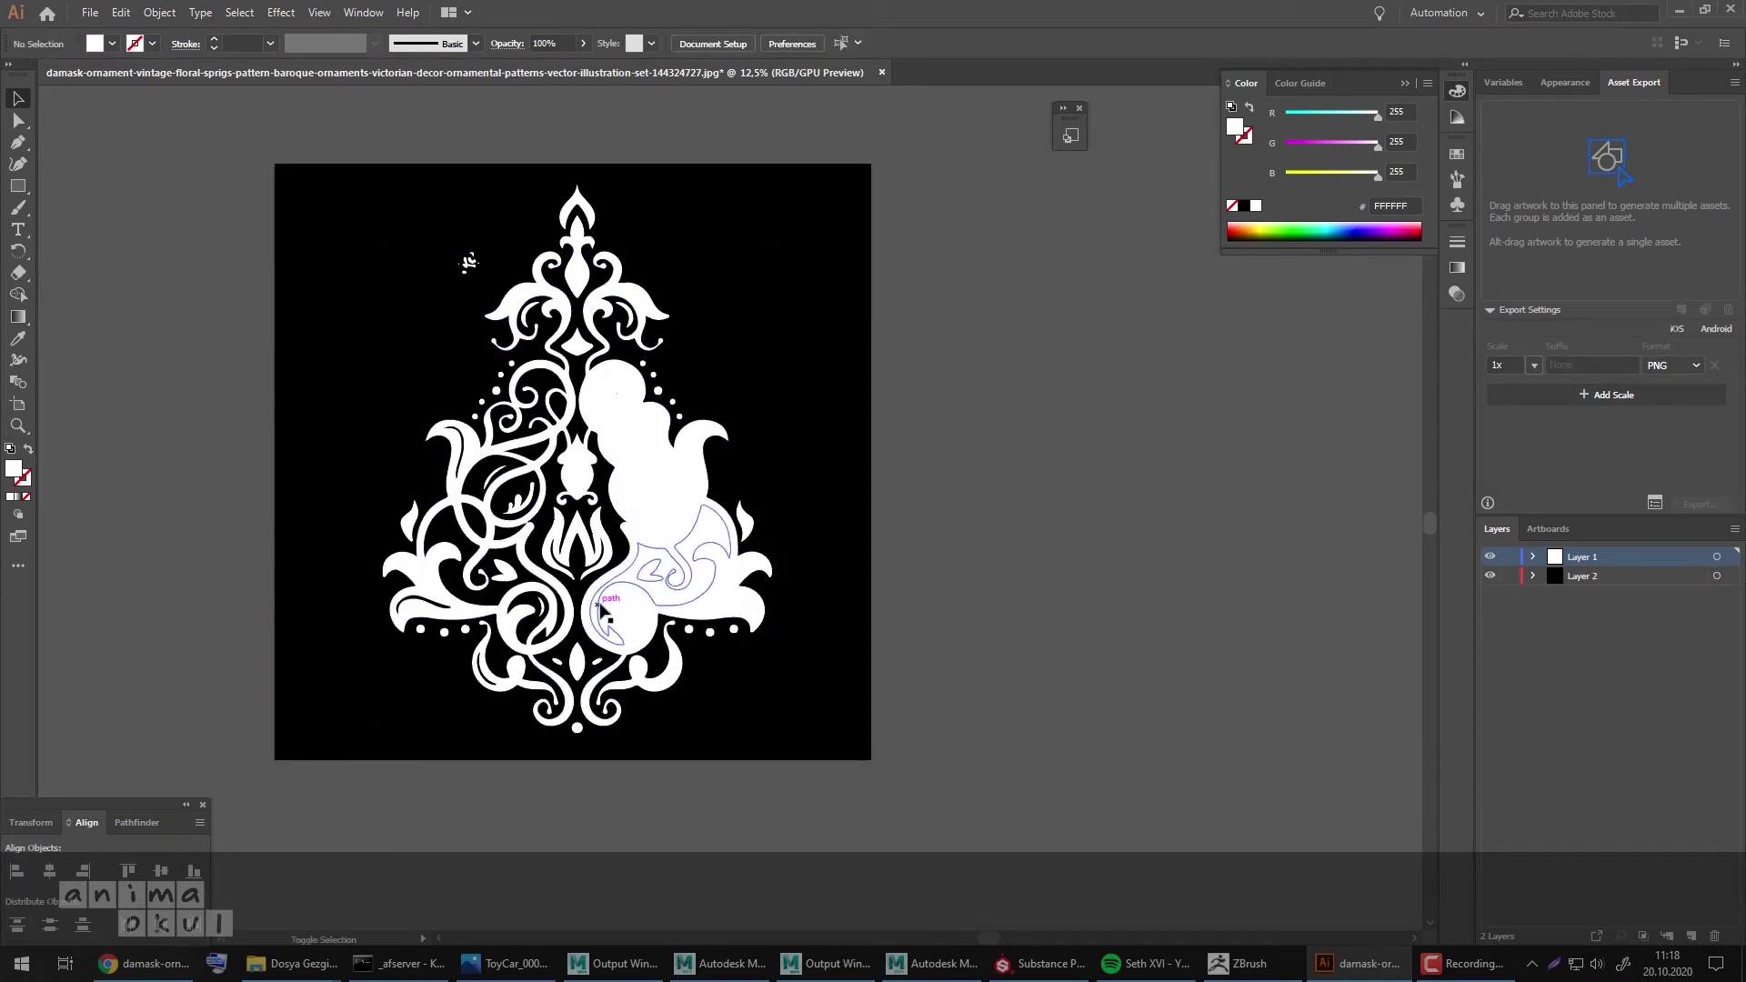
pyautogui.hotkey('ctrl', 'shift', 'z')
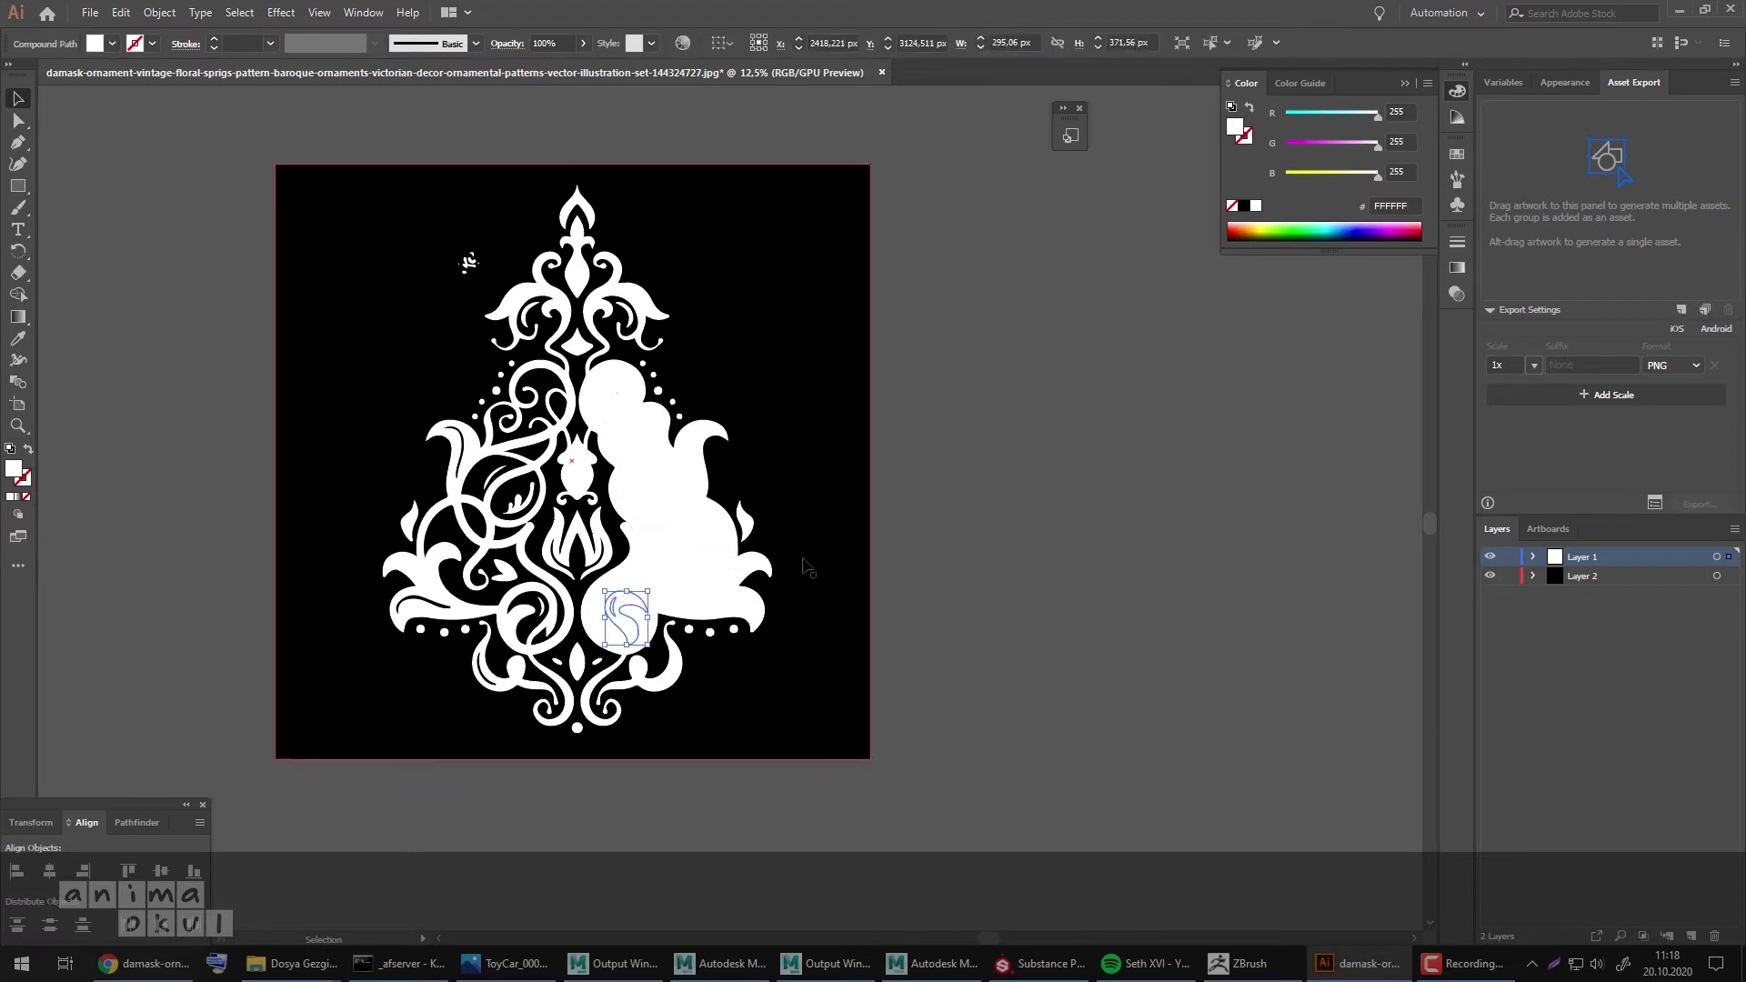
pyautogui.click(651, 551)
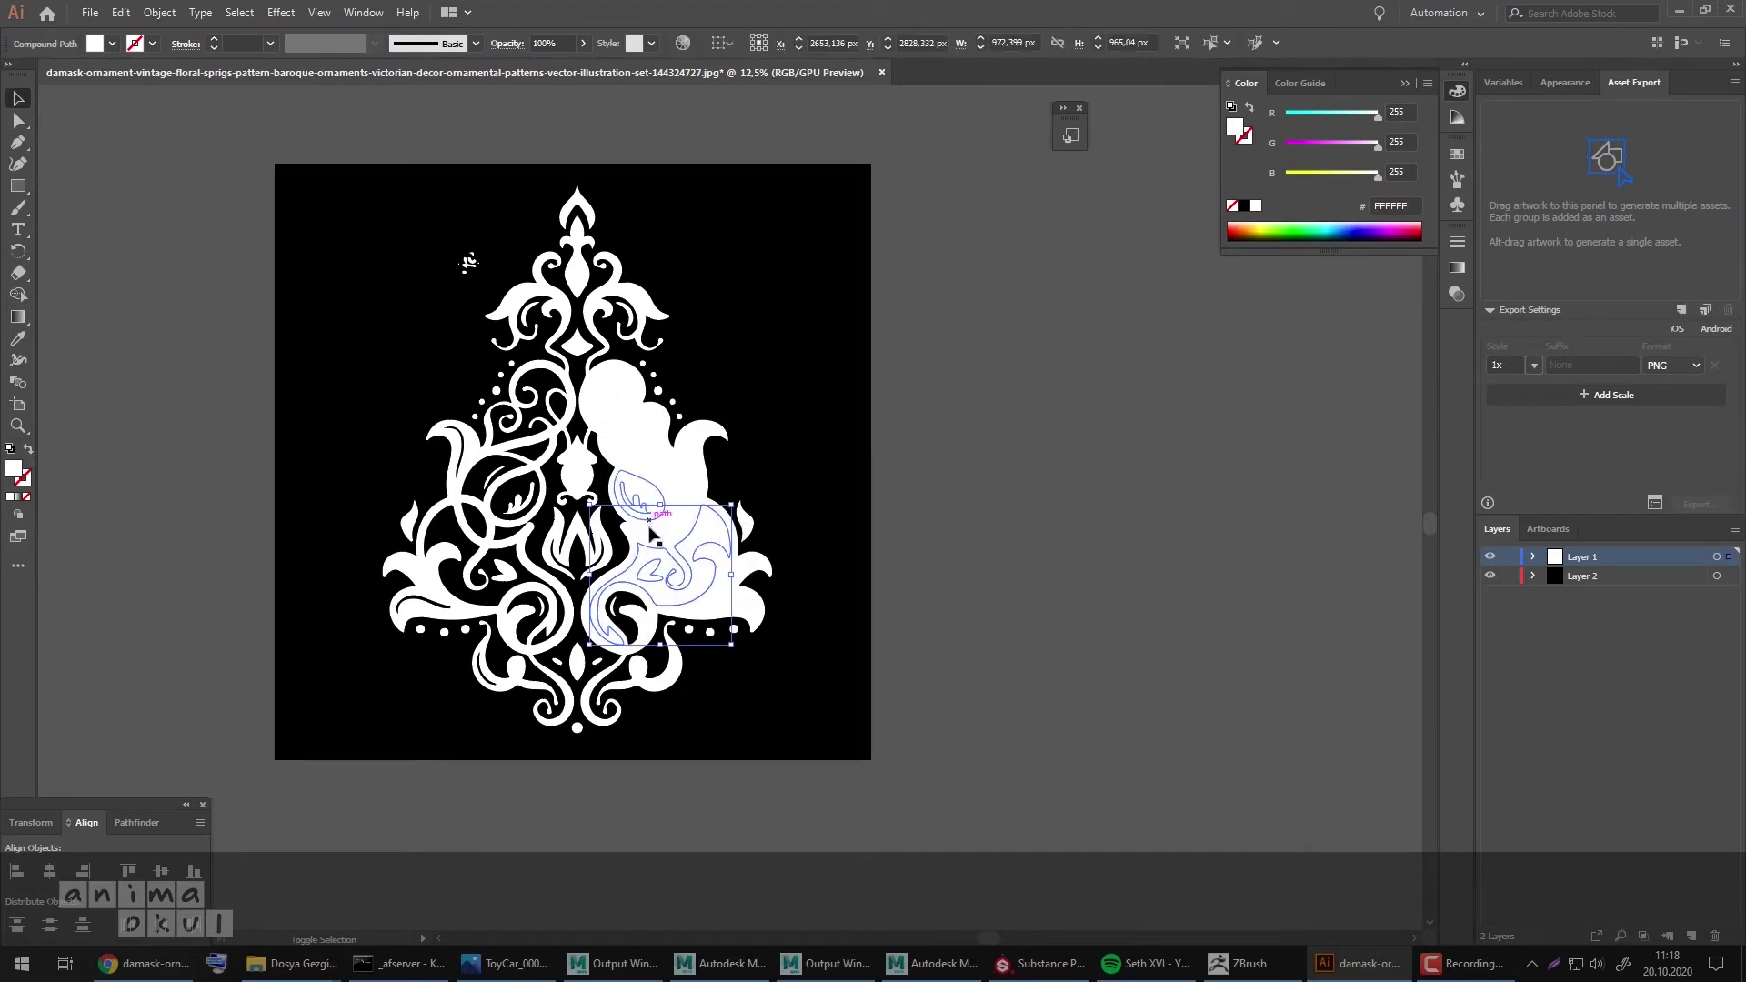
pyautogui.keyDown('shift'); pyautogui.click(656, 505); pyautogui.keyUp('shift')
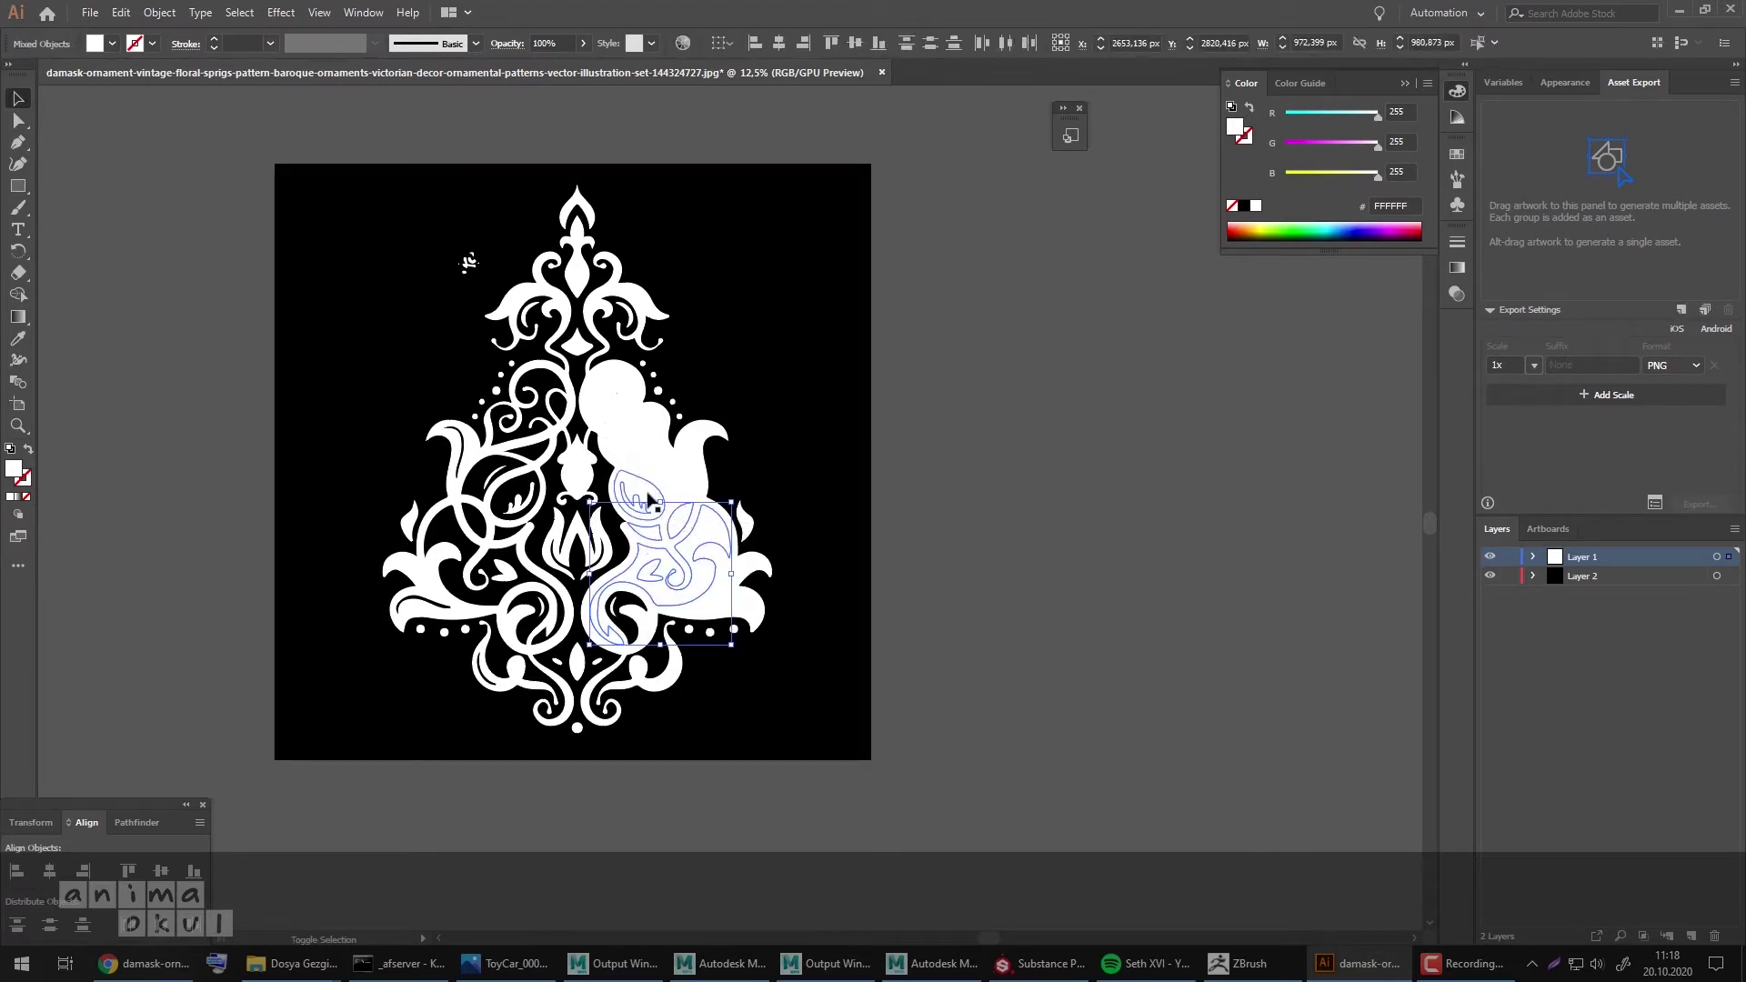
pyautogui.moveTo(648, 500); pyautogui.dragTo(693, 452)
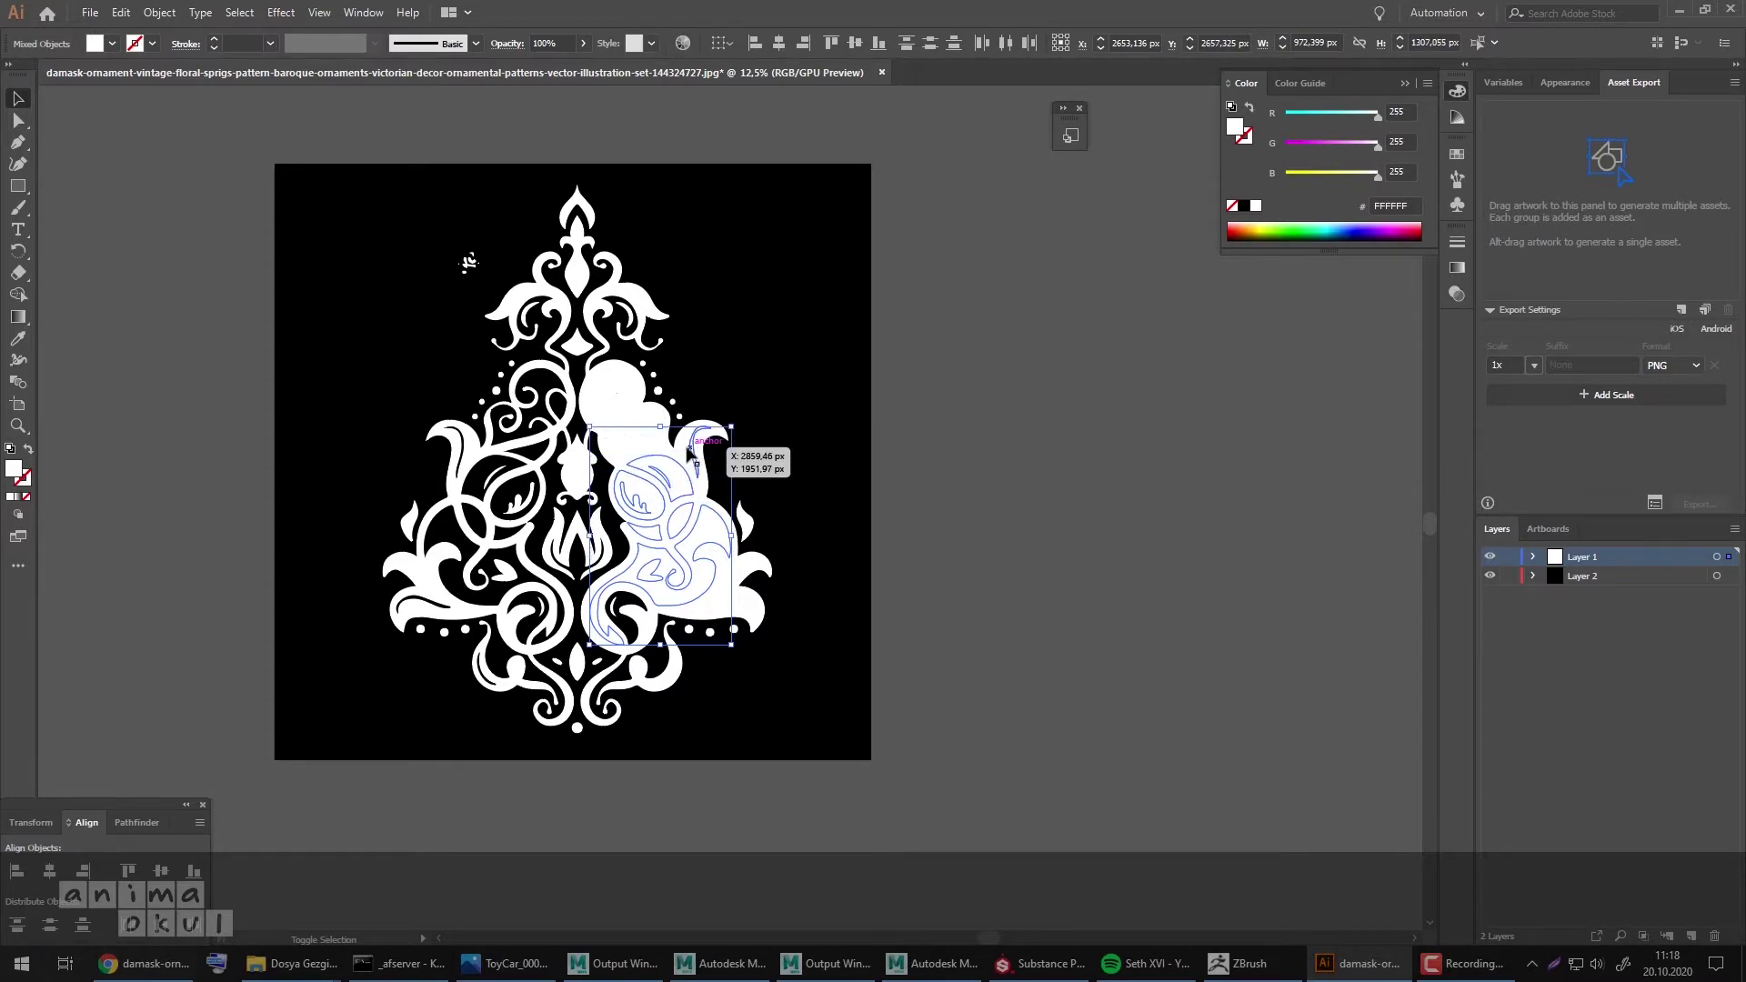
pyautogui.keyDown('shift'); pyautogui.click(606, 415); pyautogui.keyUp('shift')
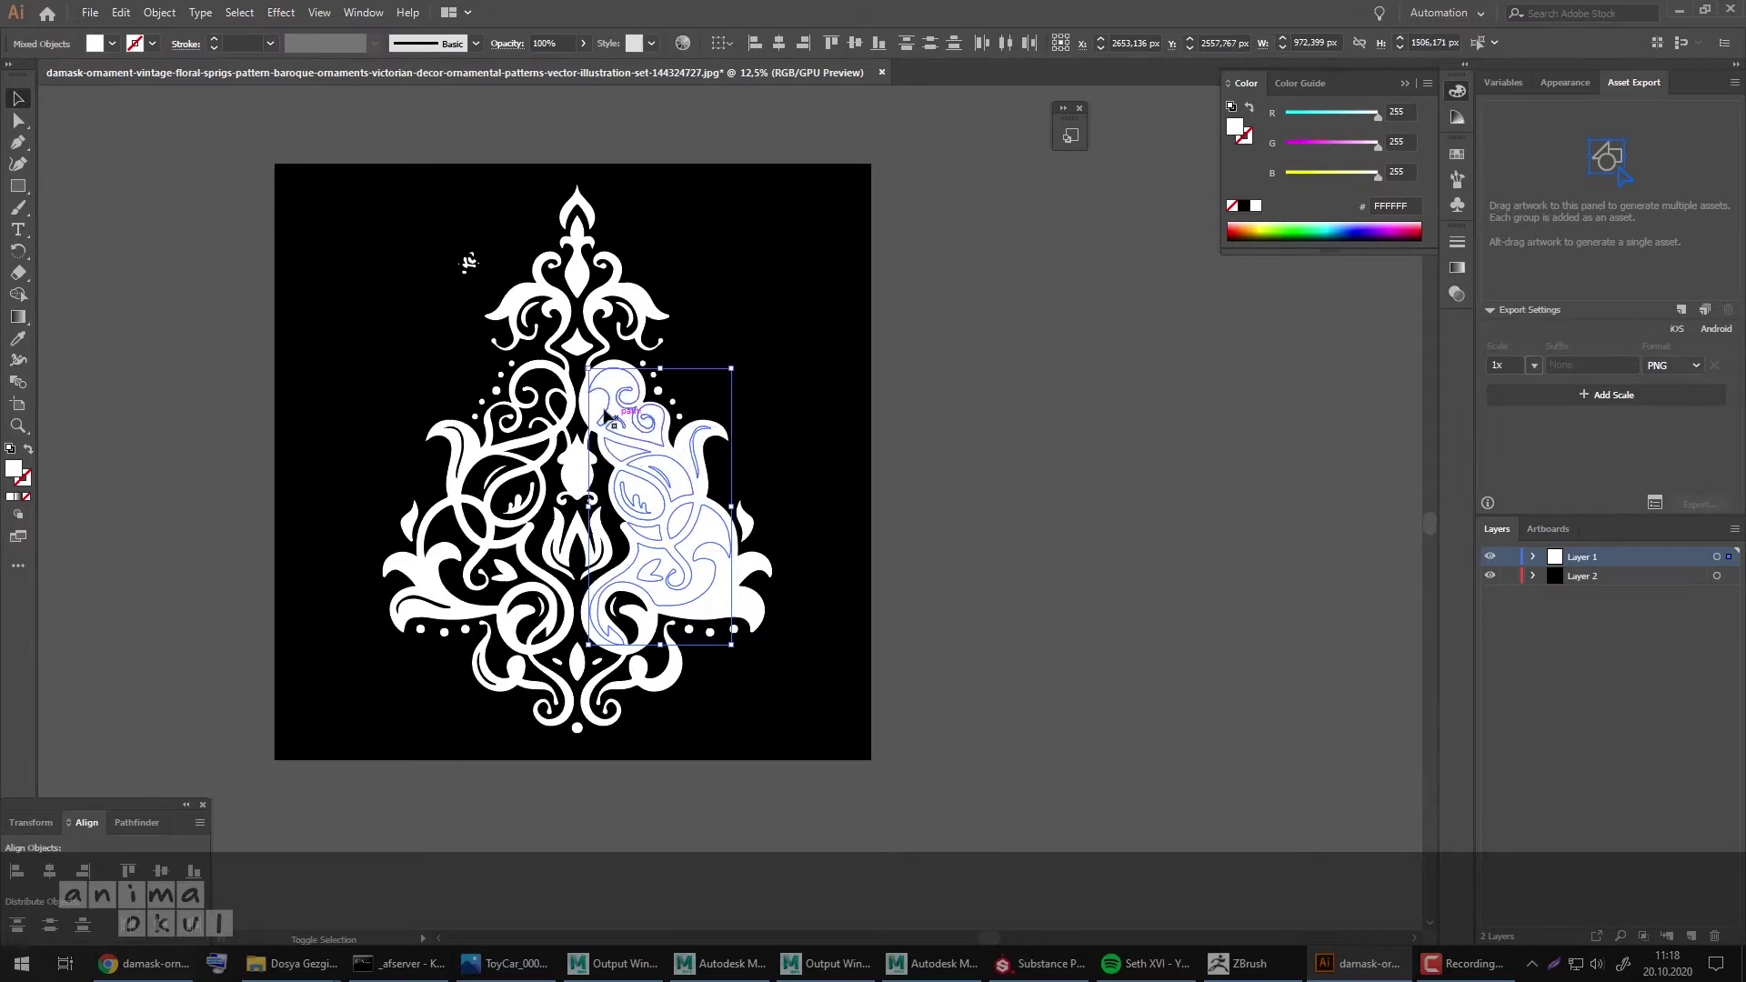
pyautogui.press('Delete')
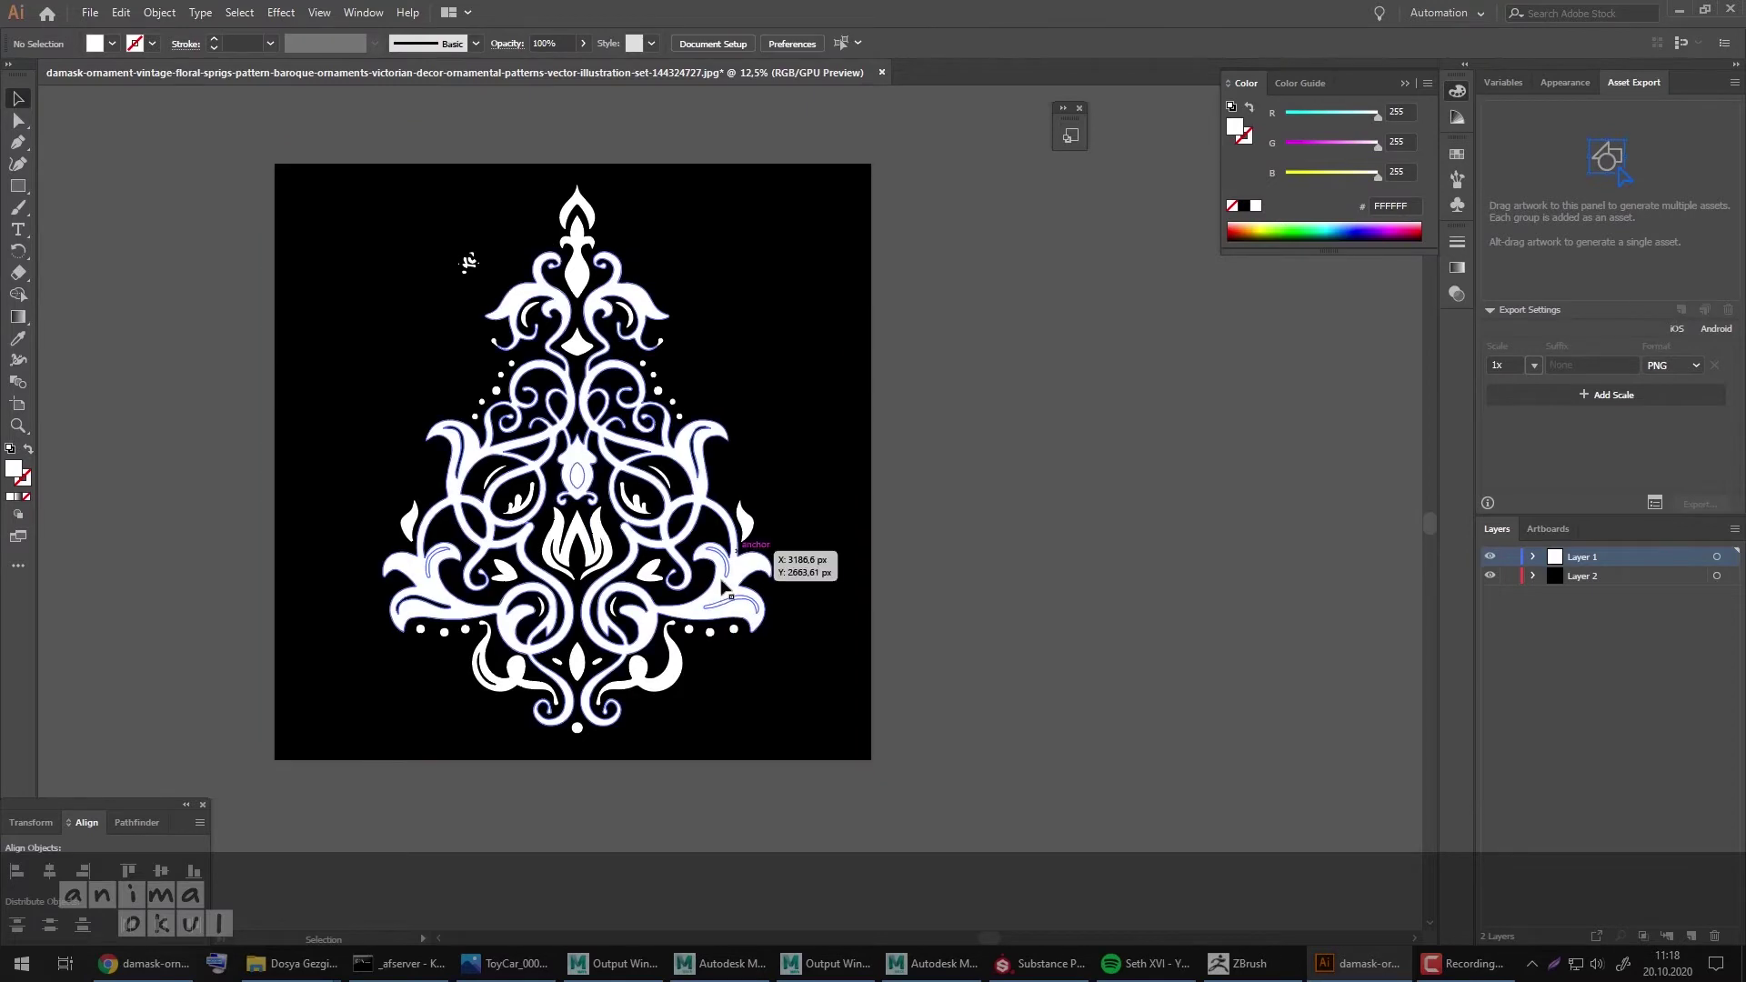
pyautogui.keyDown('shift'); pyautogui.click(721, 606); pyautogui.keyUp('shift')
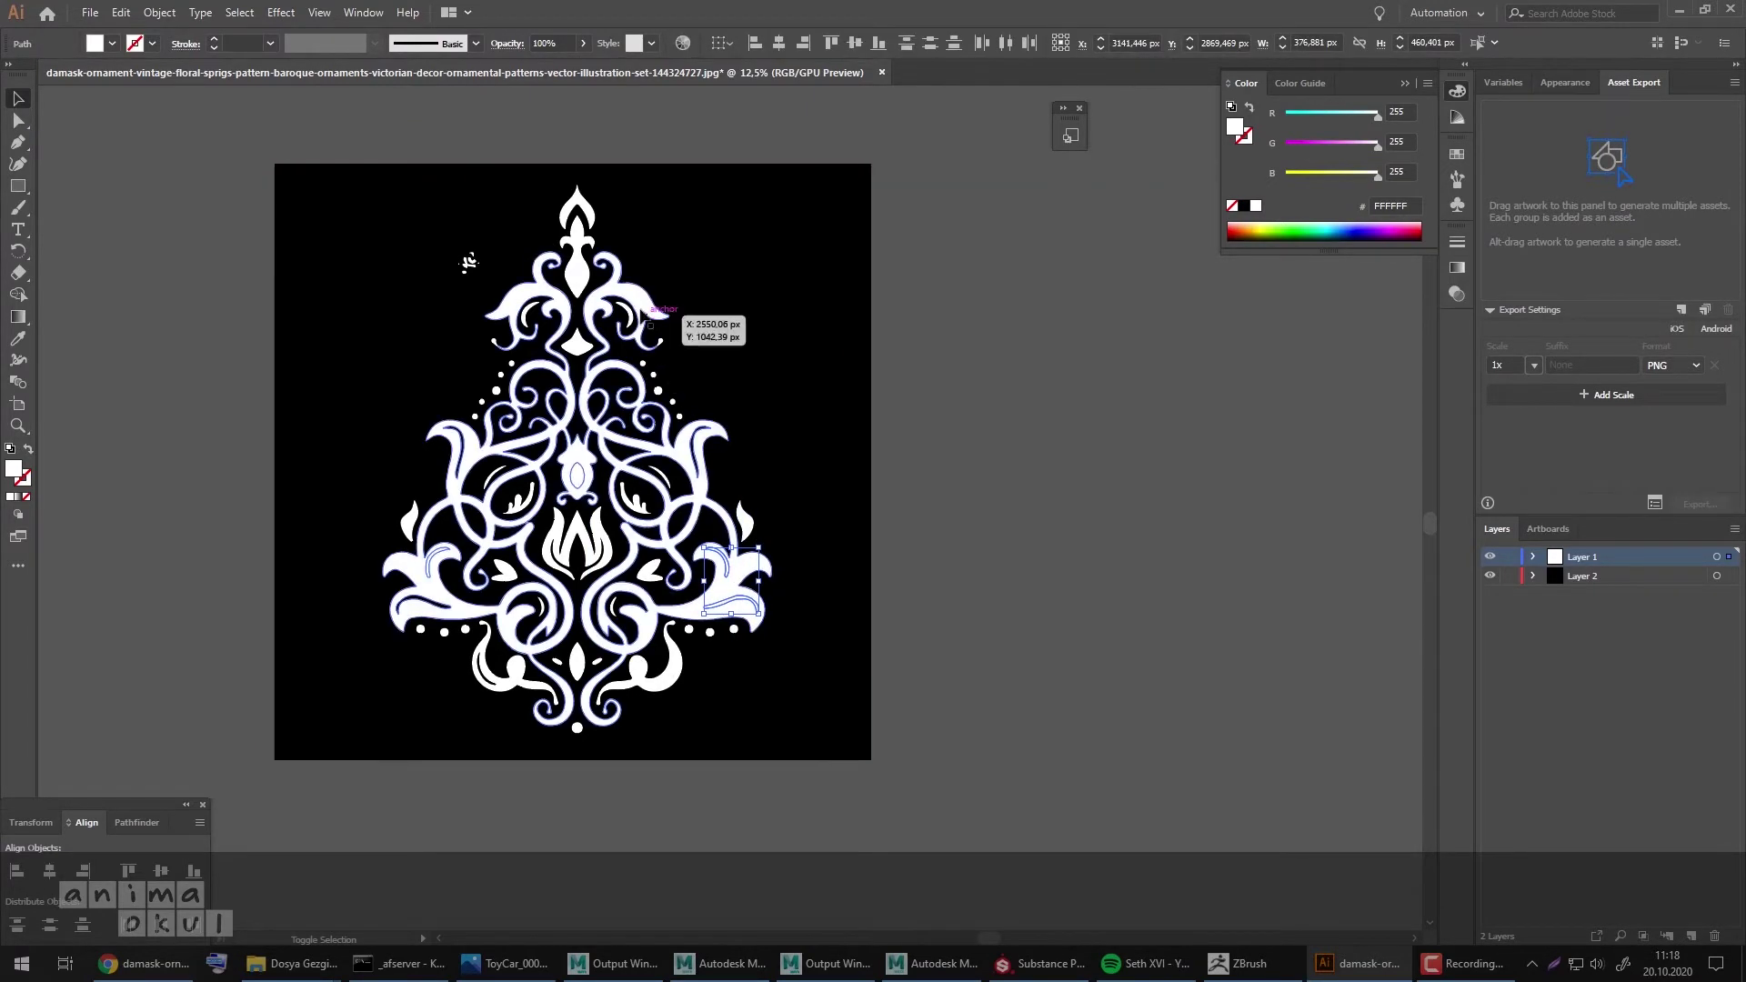
pyautogui.keyDown('shift'); pyautogui.click(590, 265); pyautogui.keyUp('shift')
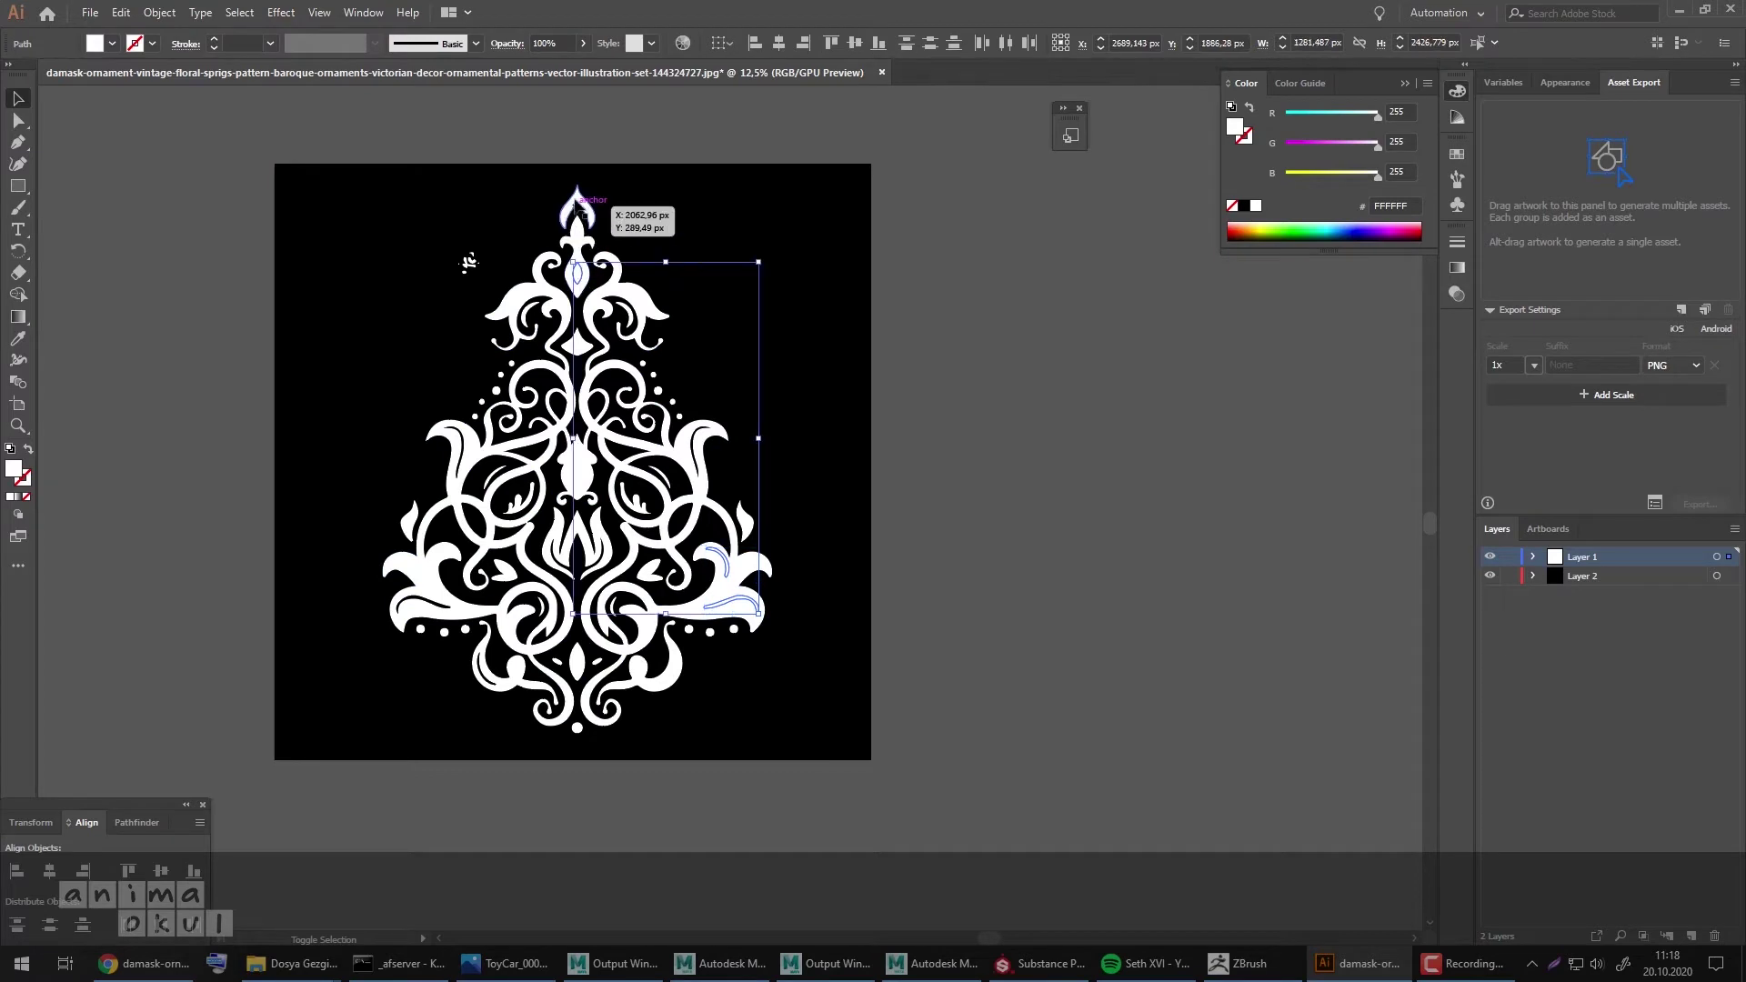
pyautogui.click(931, 383)
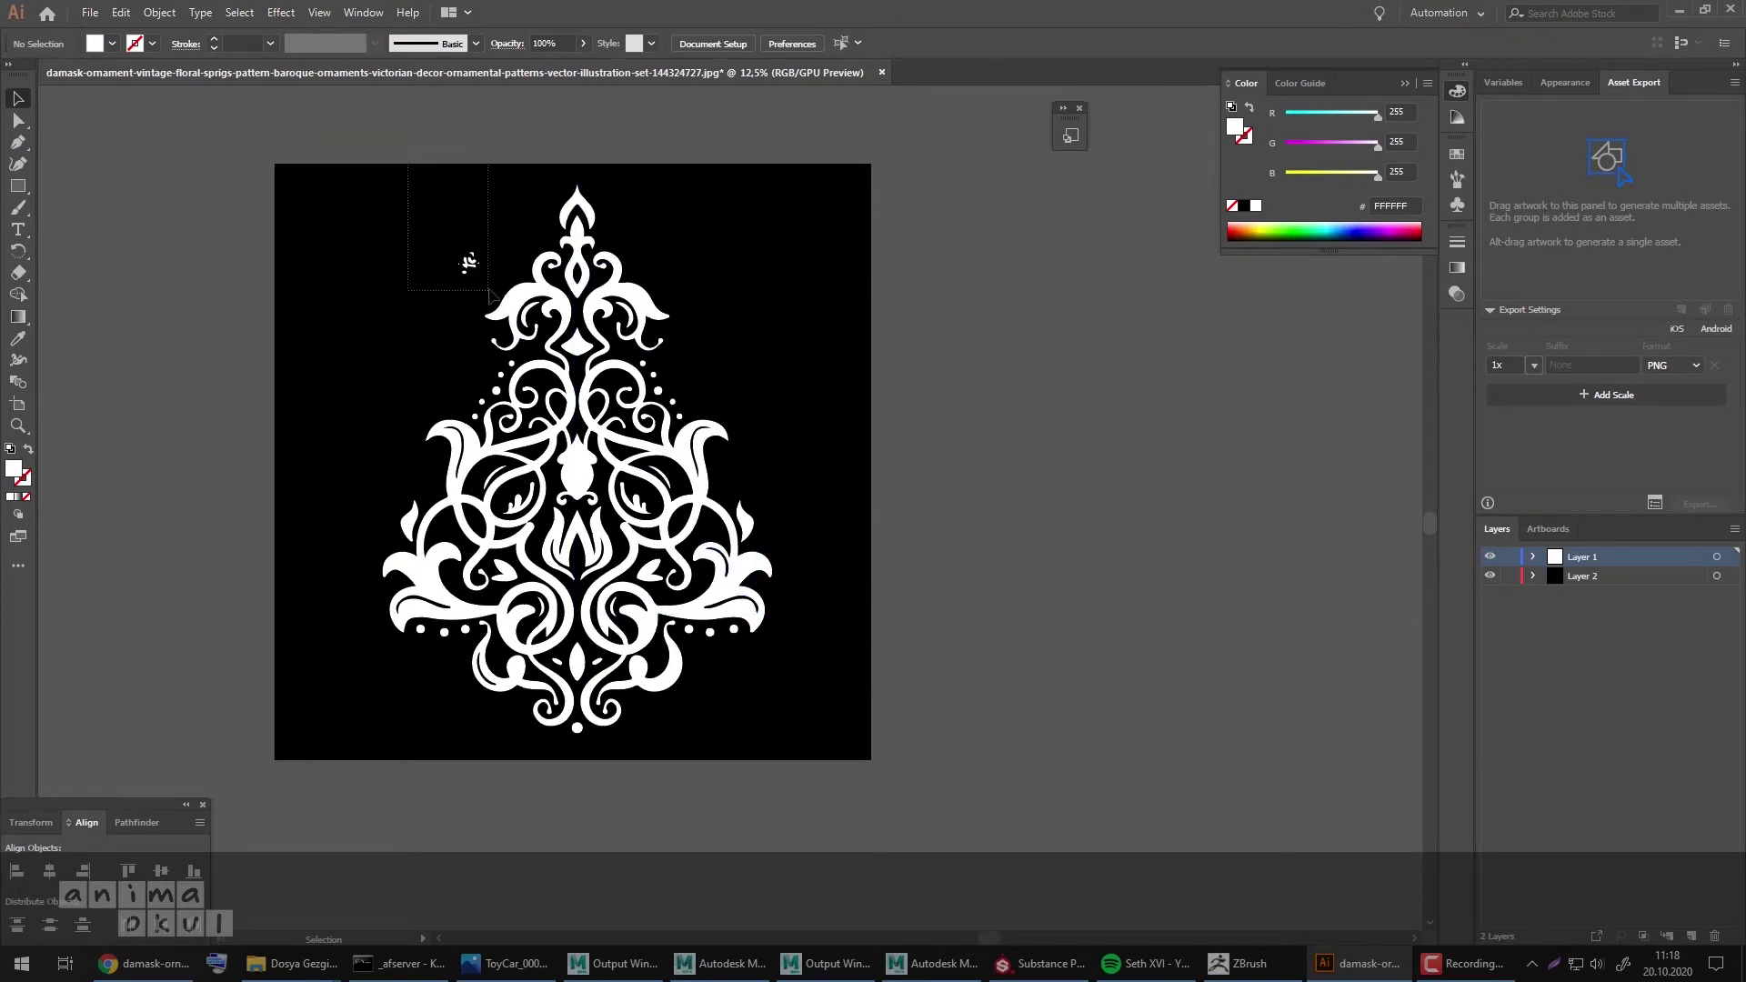
# Step: Remove the stray upper-left fragment, check the ornament pieces, and target Layer 1
pyautogui.moveTo(488, 291); pyautogui.dragTo(489, 293)
pyautogui.click(1084, 280)
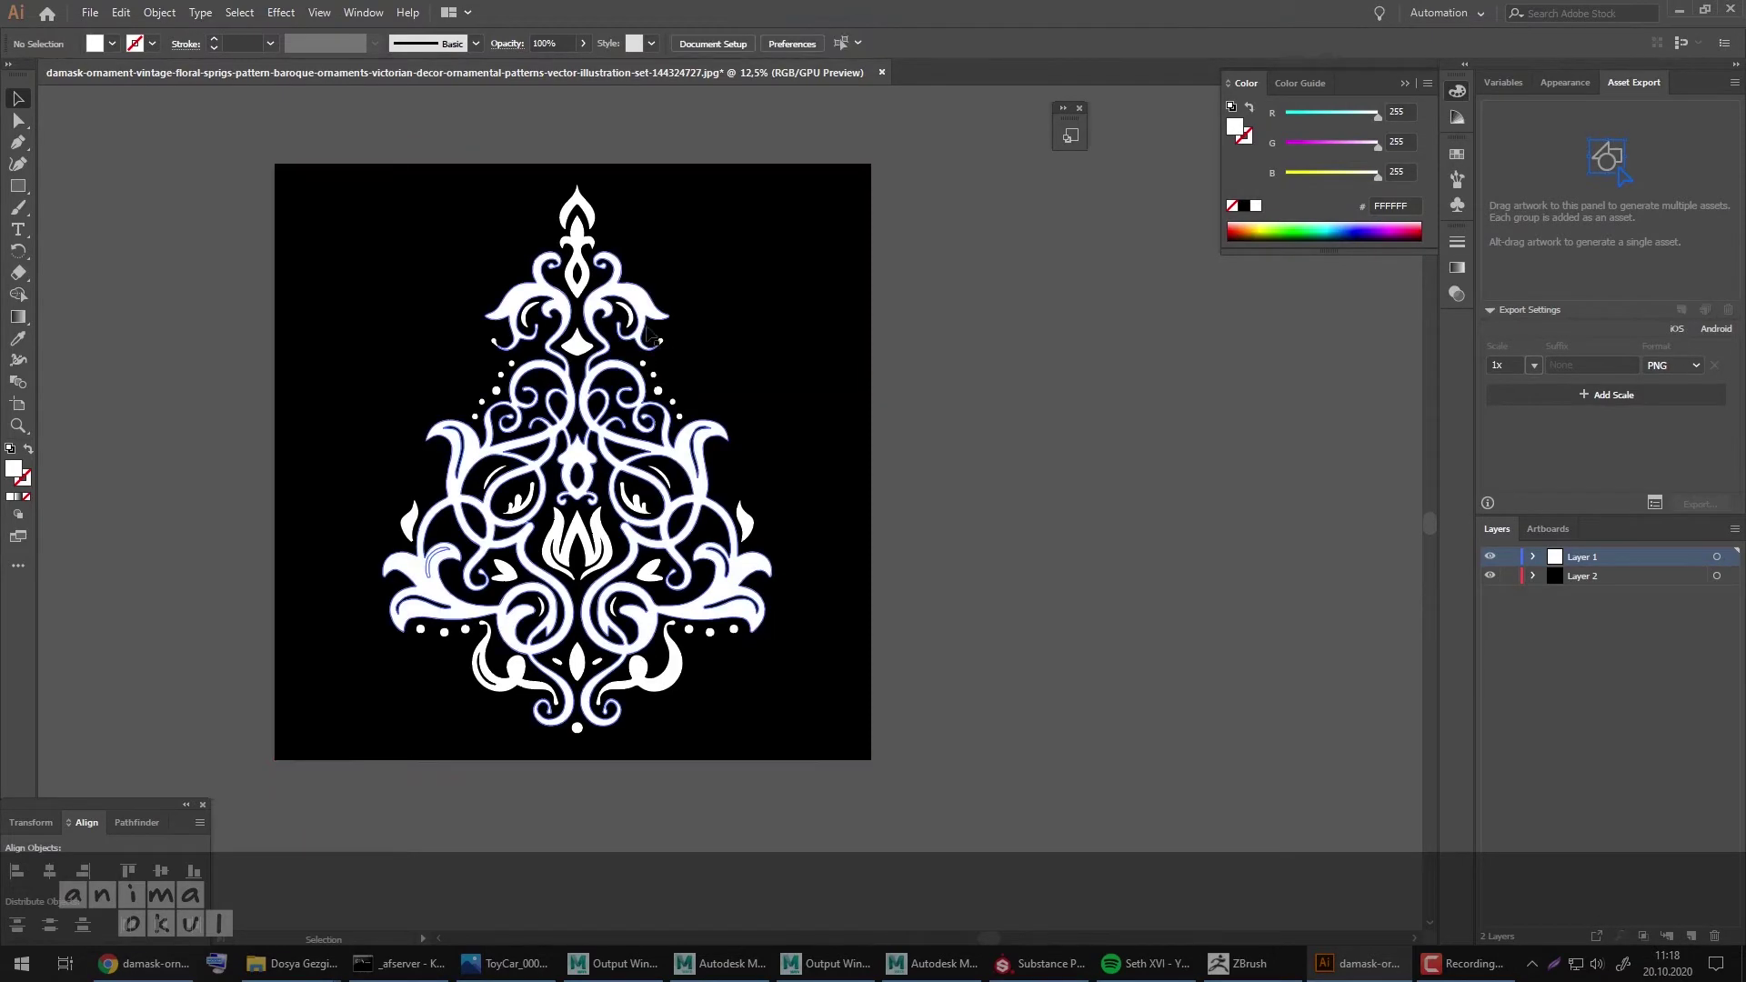
pyautogui.click(512, 667)
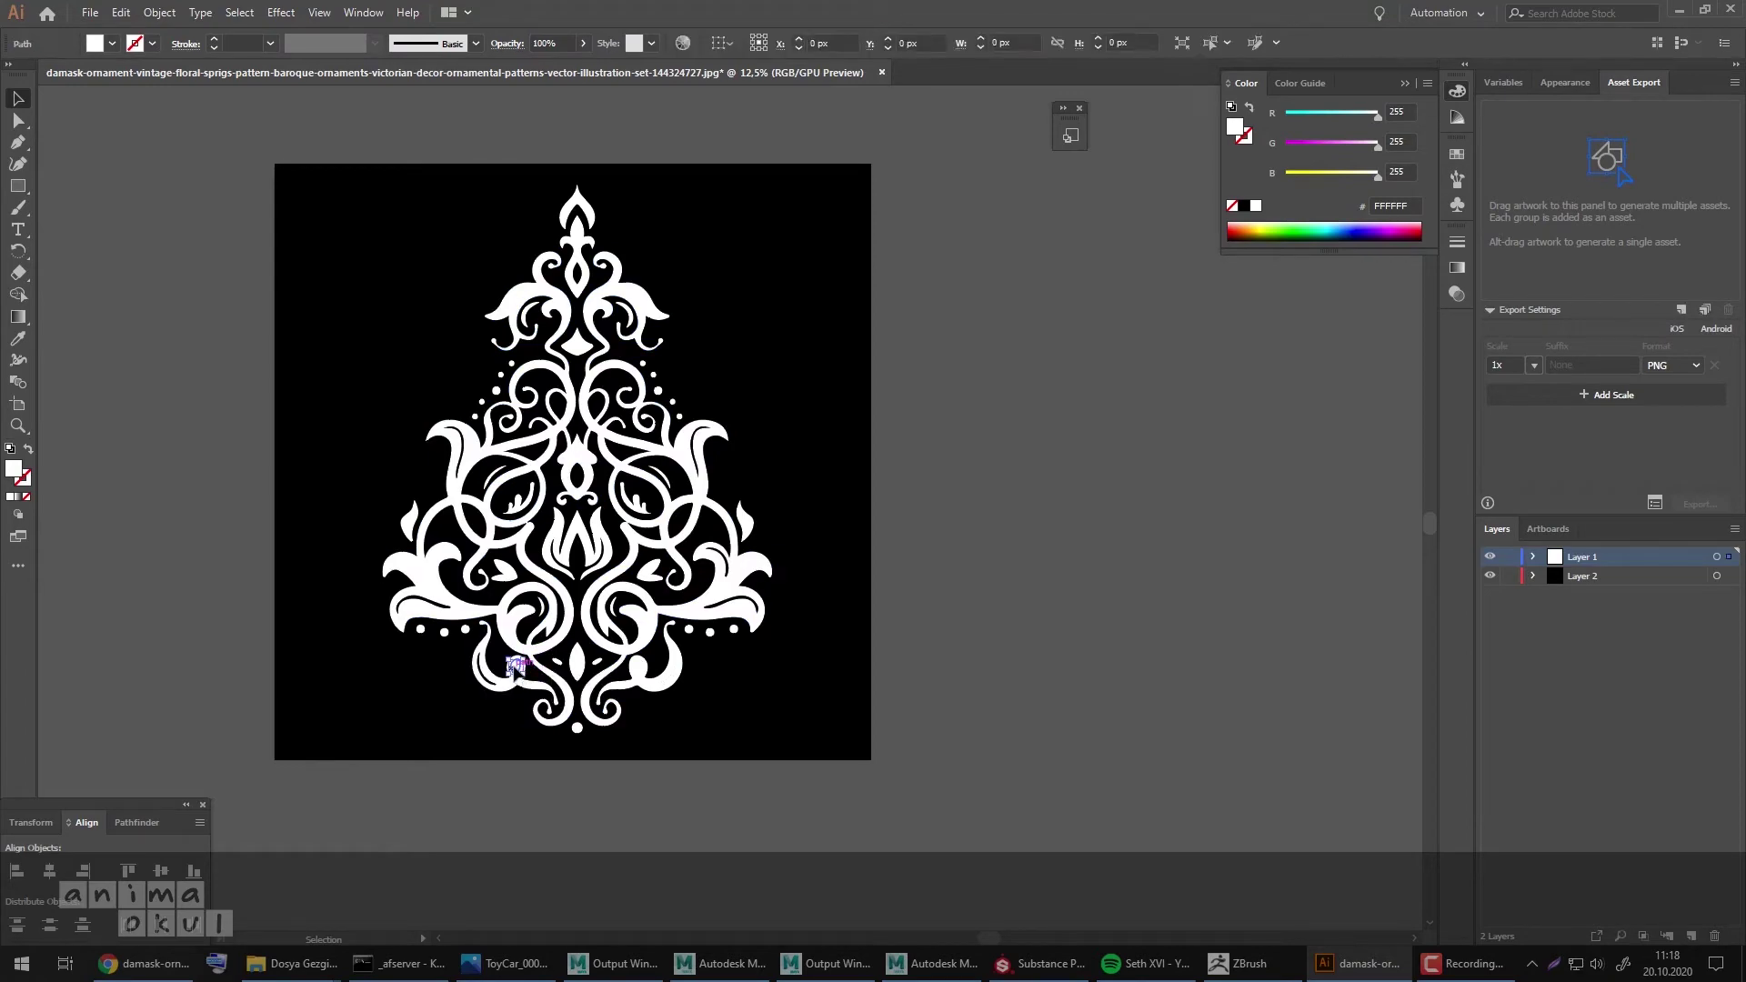
pyautogui.click(643, 670)
pyautogui.click(437, 566)
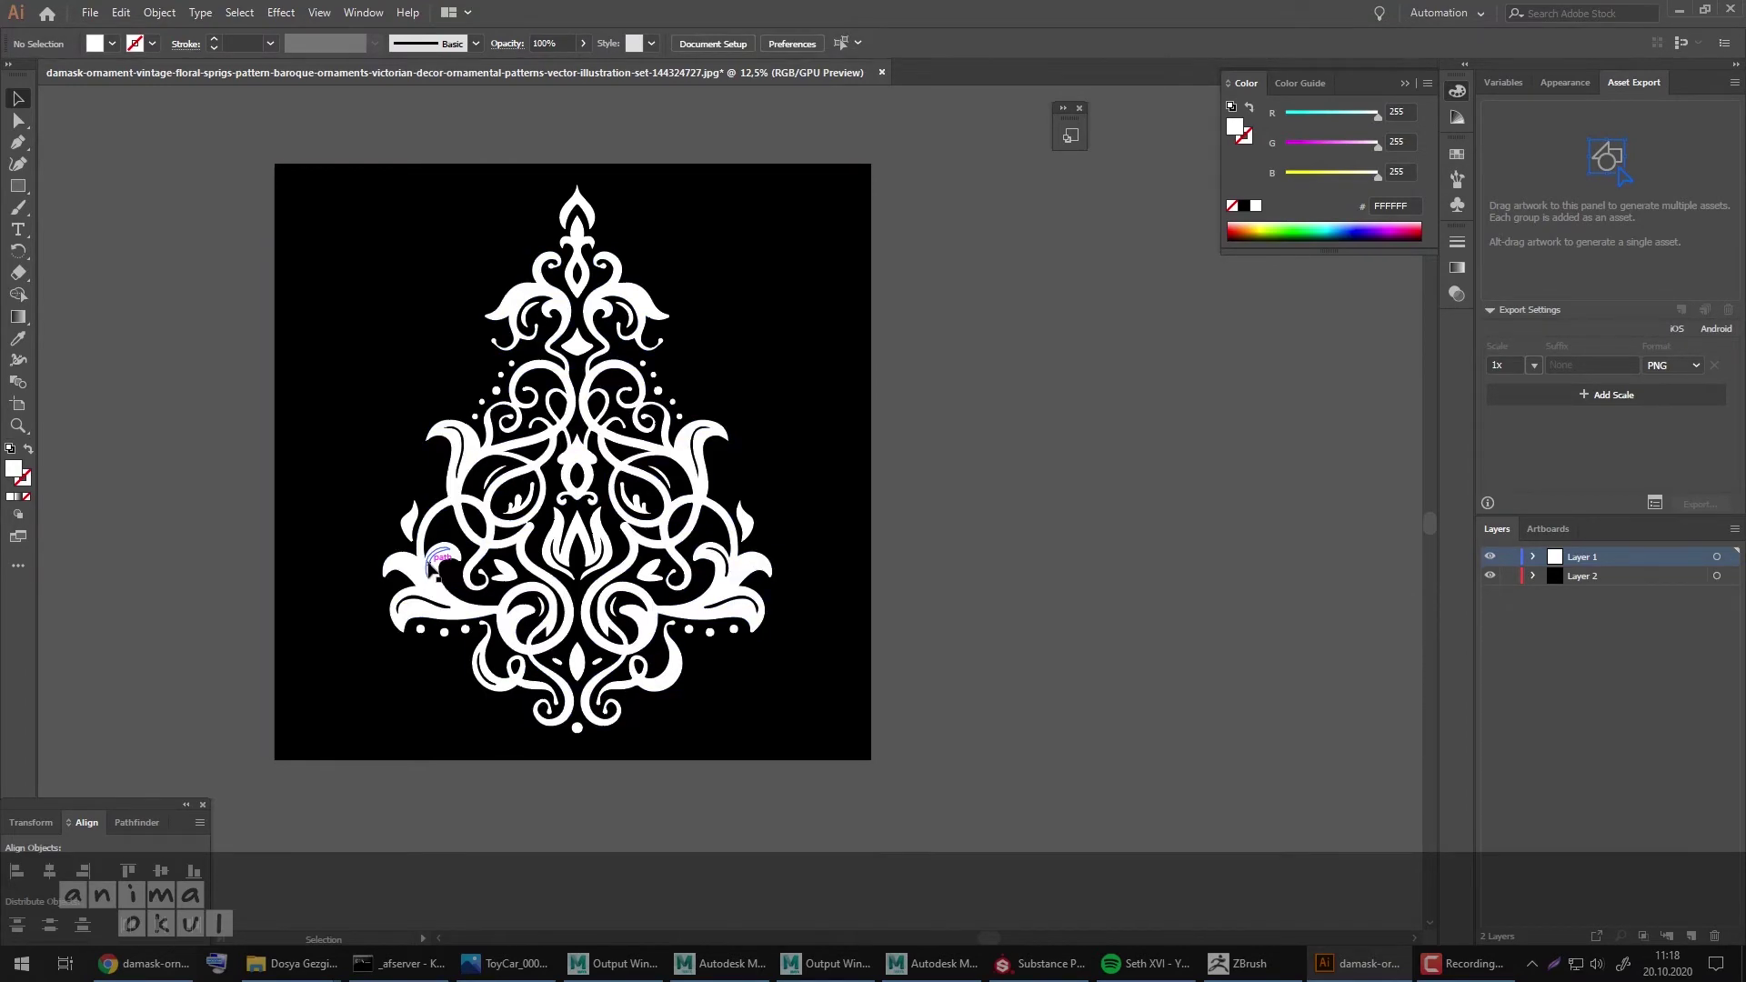
pyautogui.click(672, 622)
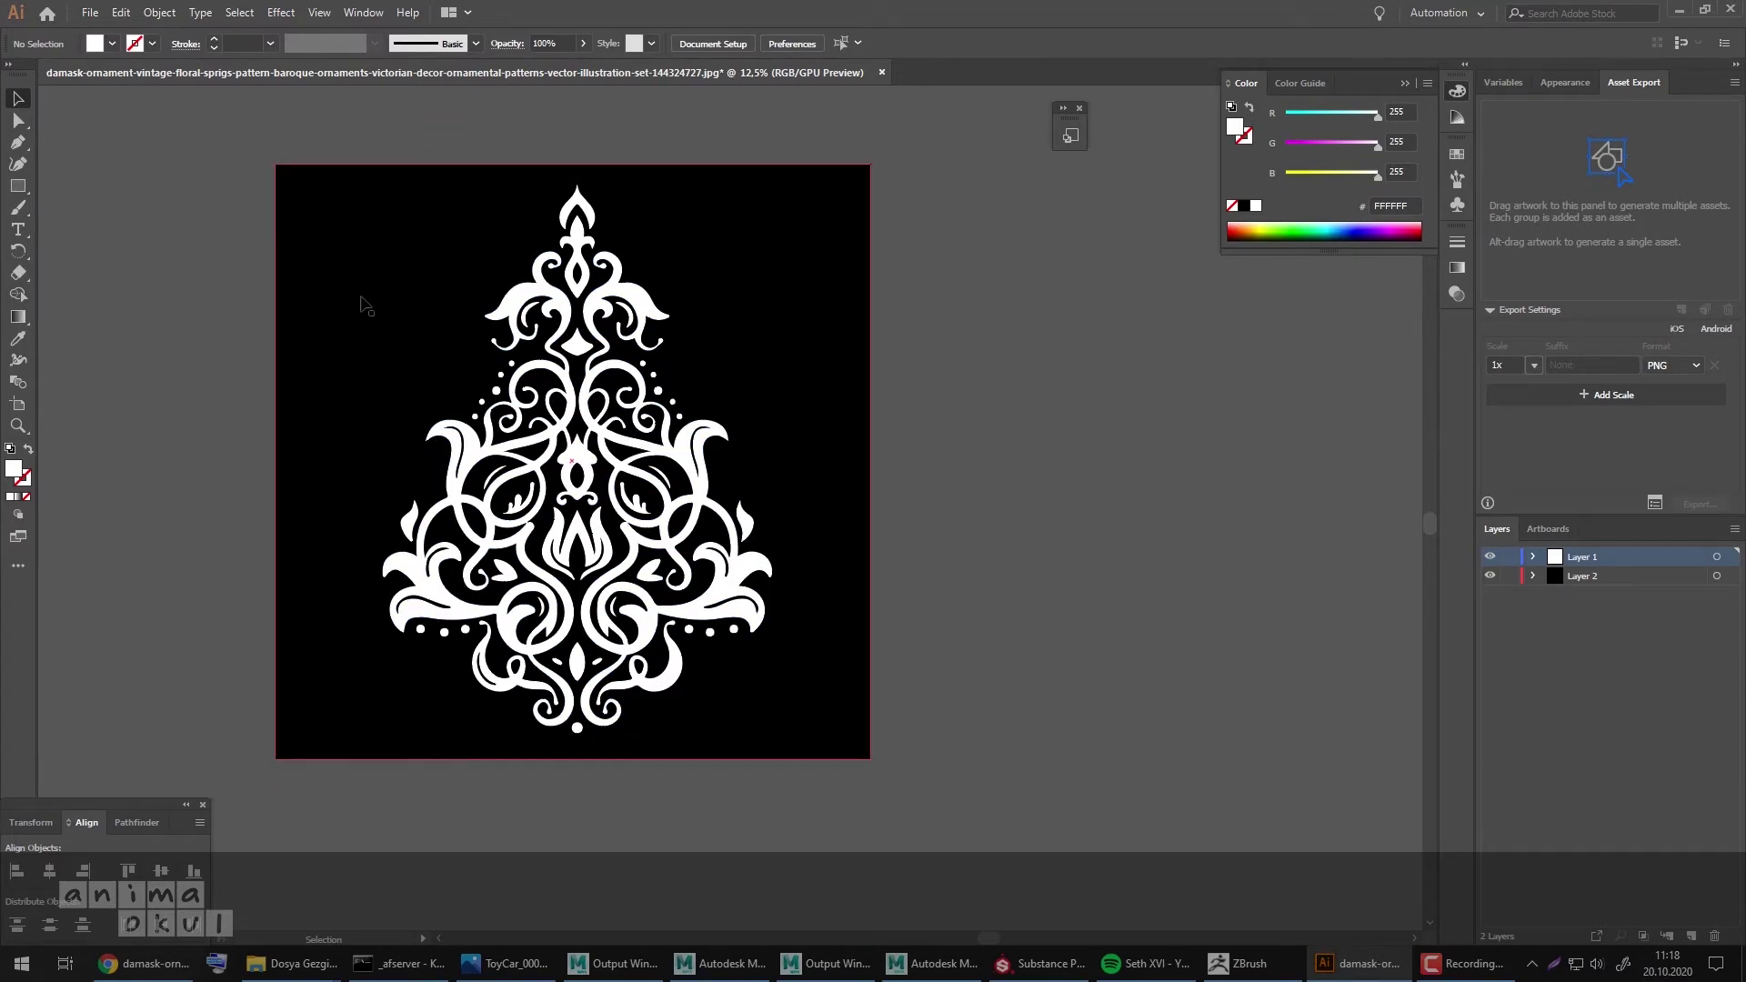
pyautogui.click(1716, 557)
# Step: Apply a 0,1 px Gaussian Blur to the white ornament artwork
pyautogui.hotkey('ctrl', '+')
pyautogui.hotkey('ctrl', '+')
pyautogui.hotkey('ctrl', '+')
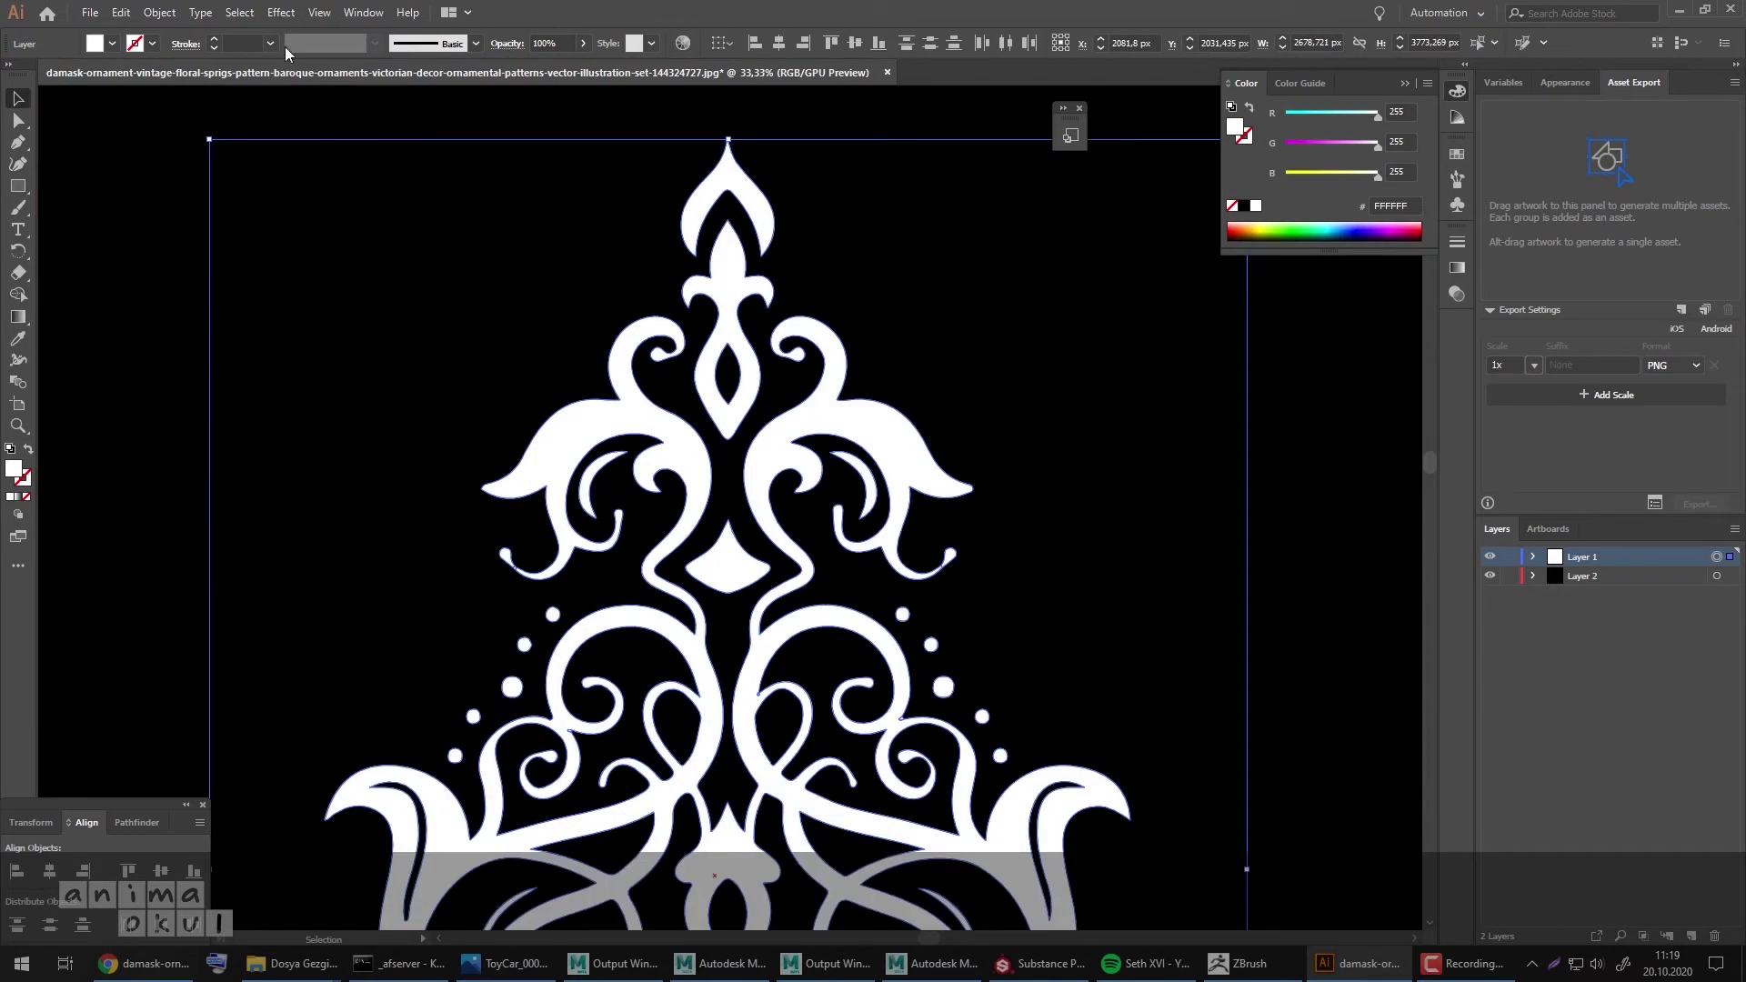
pyautogui.click(282, 12)
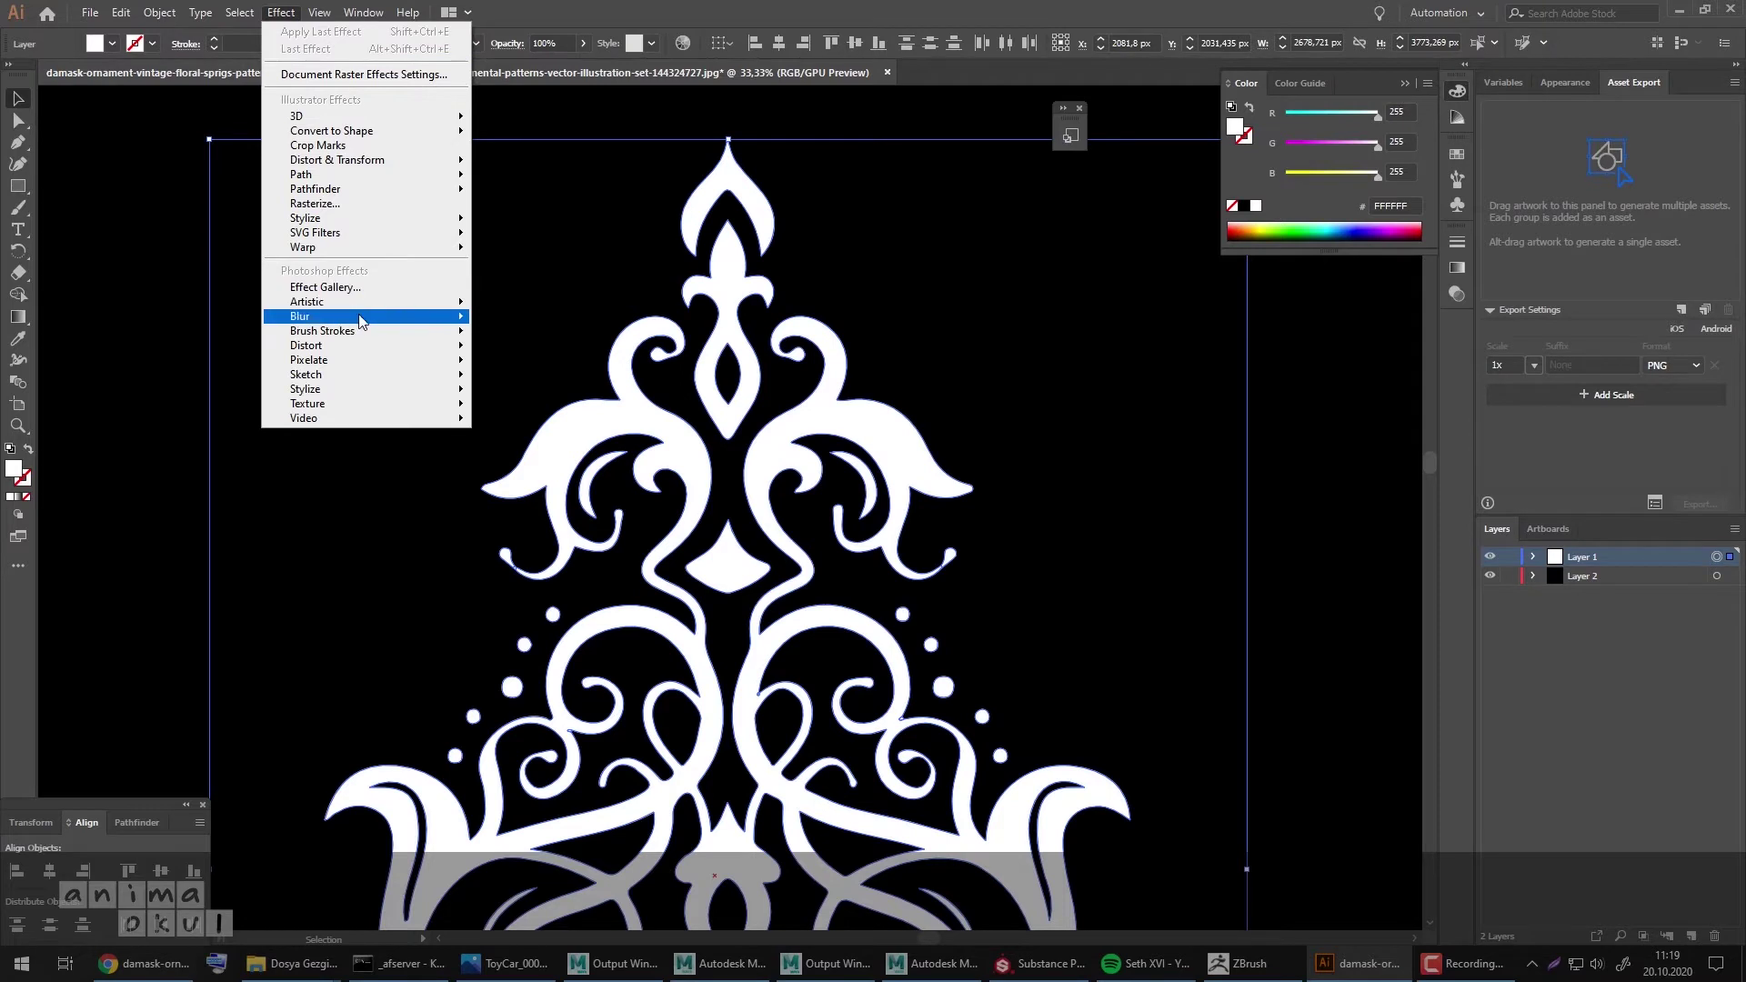
pyautogui.moveTo(301, 317)
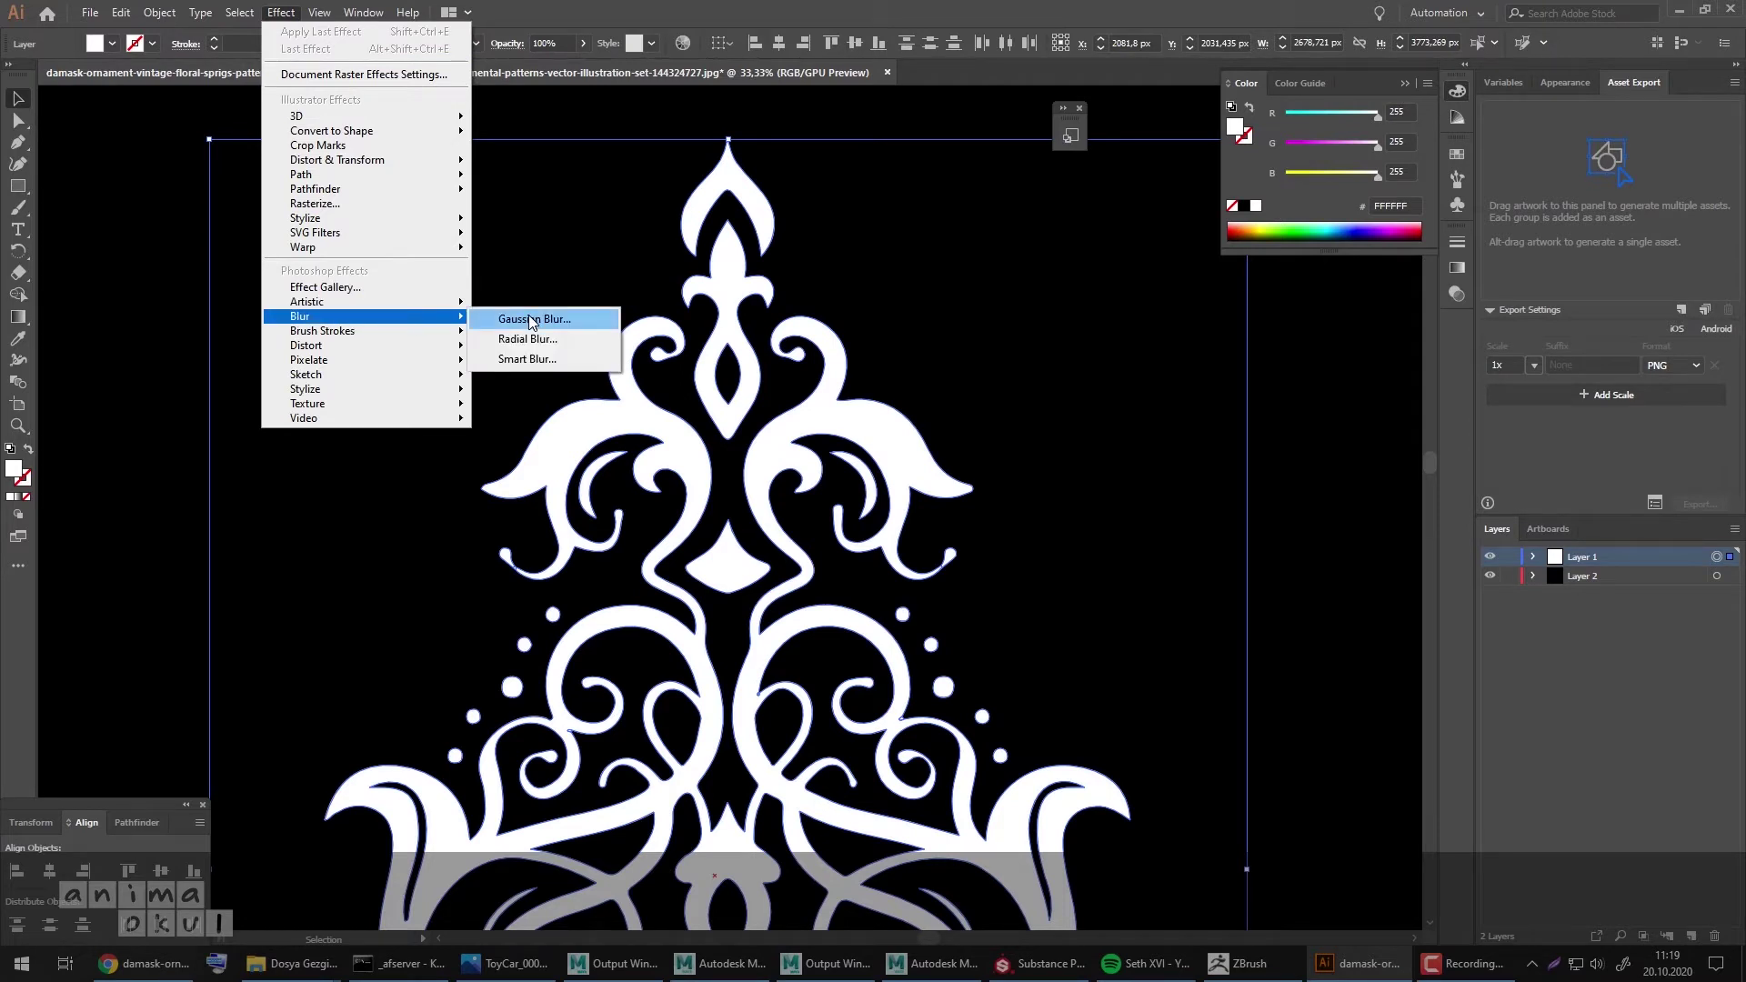
pyautogui.click(531, 320)
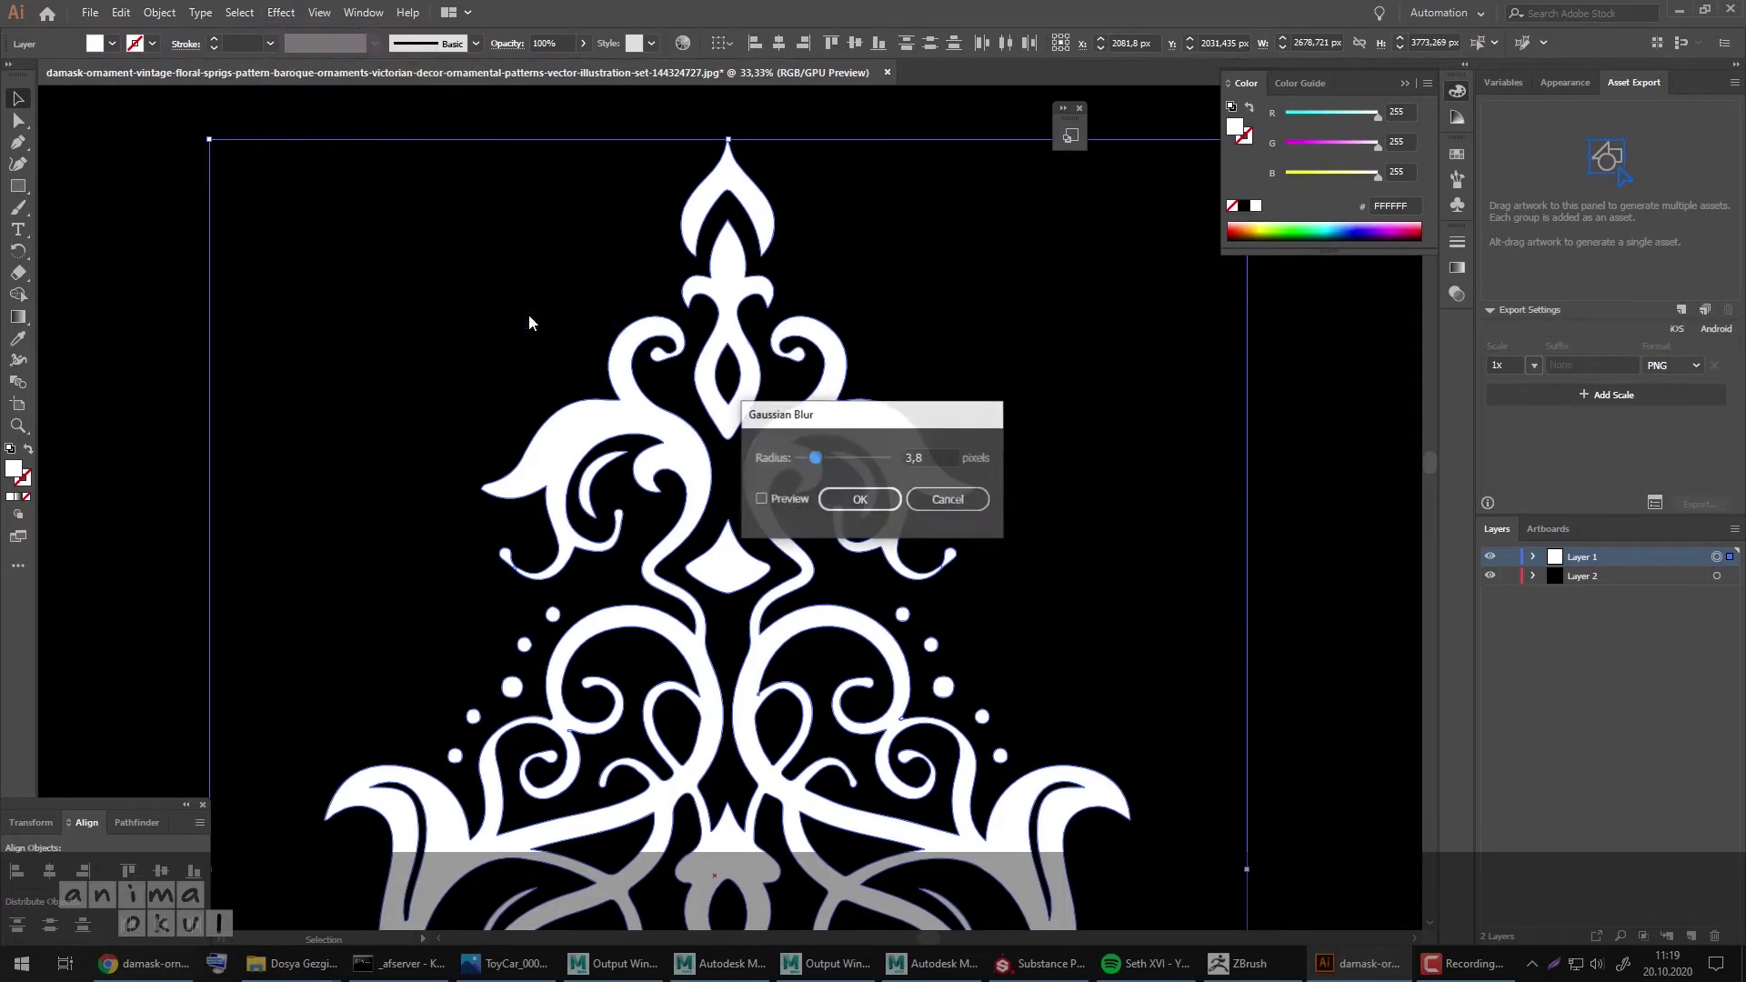
pyautogui.click(760, 498)
pyautogui.click(800, 459)
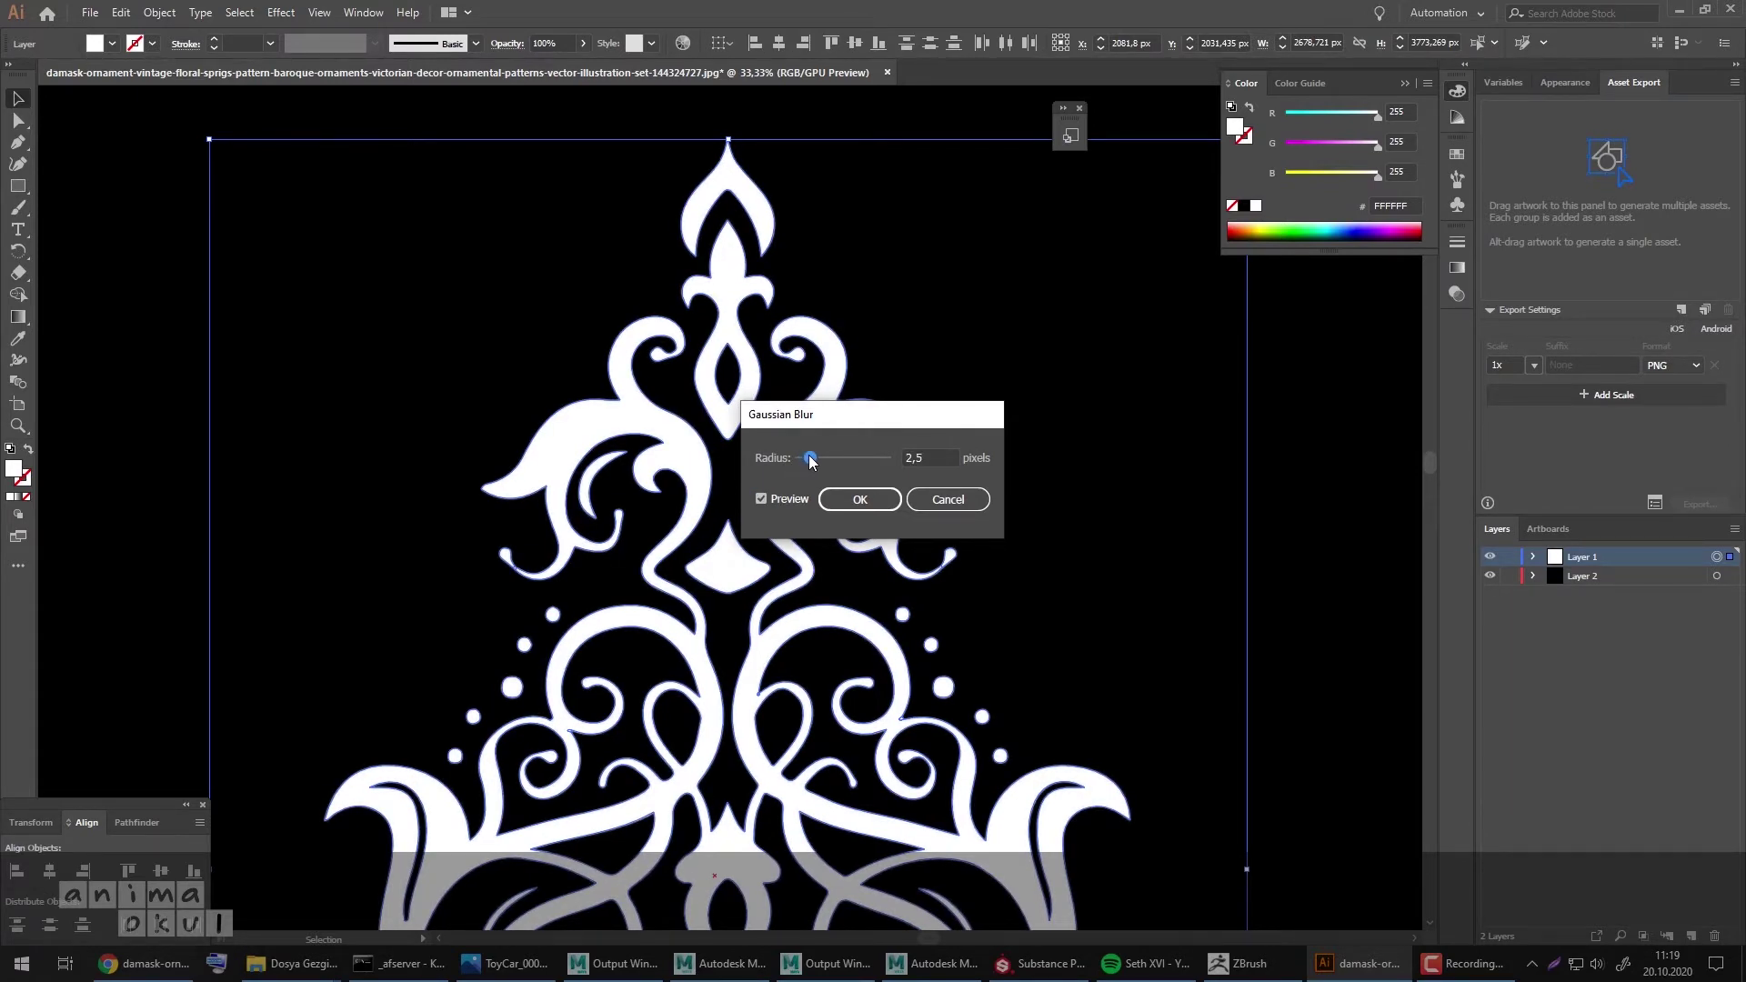
pyautogui.click(859, 499)
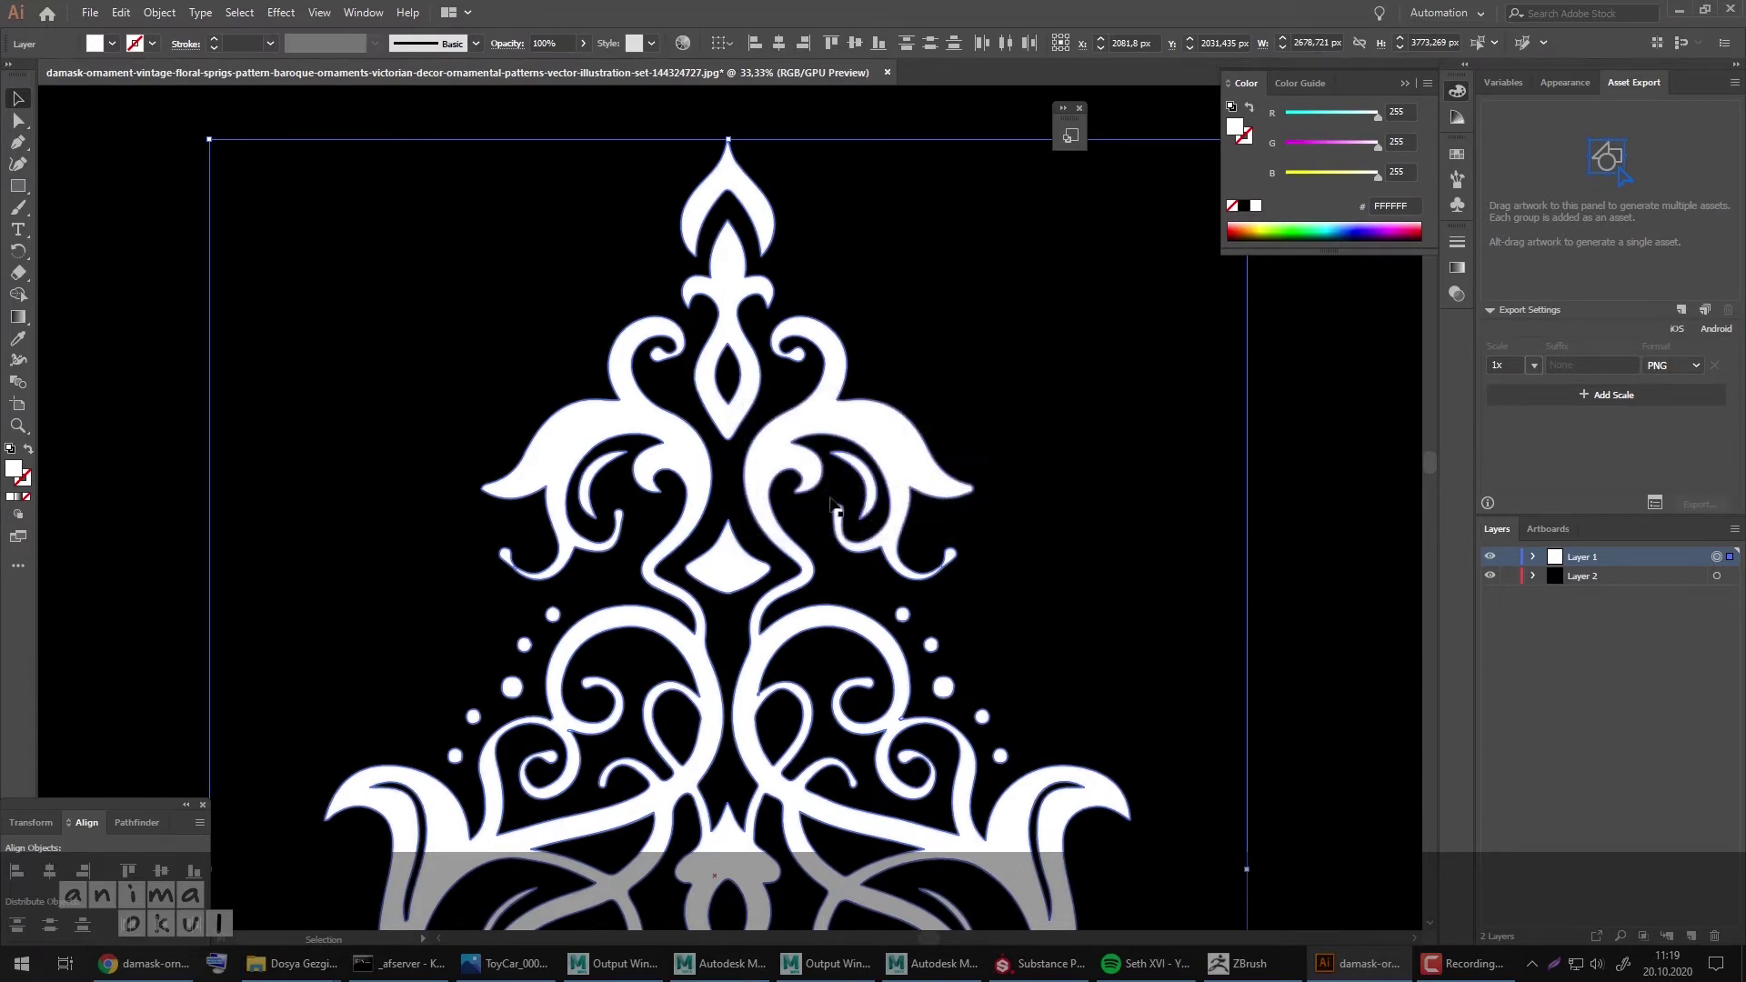
pyautogui.hotkey('ctrl', '-')
pyautogui.click(262, 411)
# Step: Export all the artwork as Asset 1.png into the desktop Ornament folder
pyautogui.moveTo(340, 464); pyautogui.dragTo(363, 360)
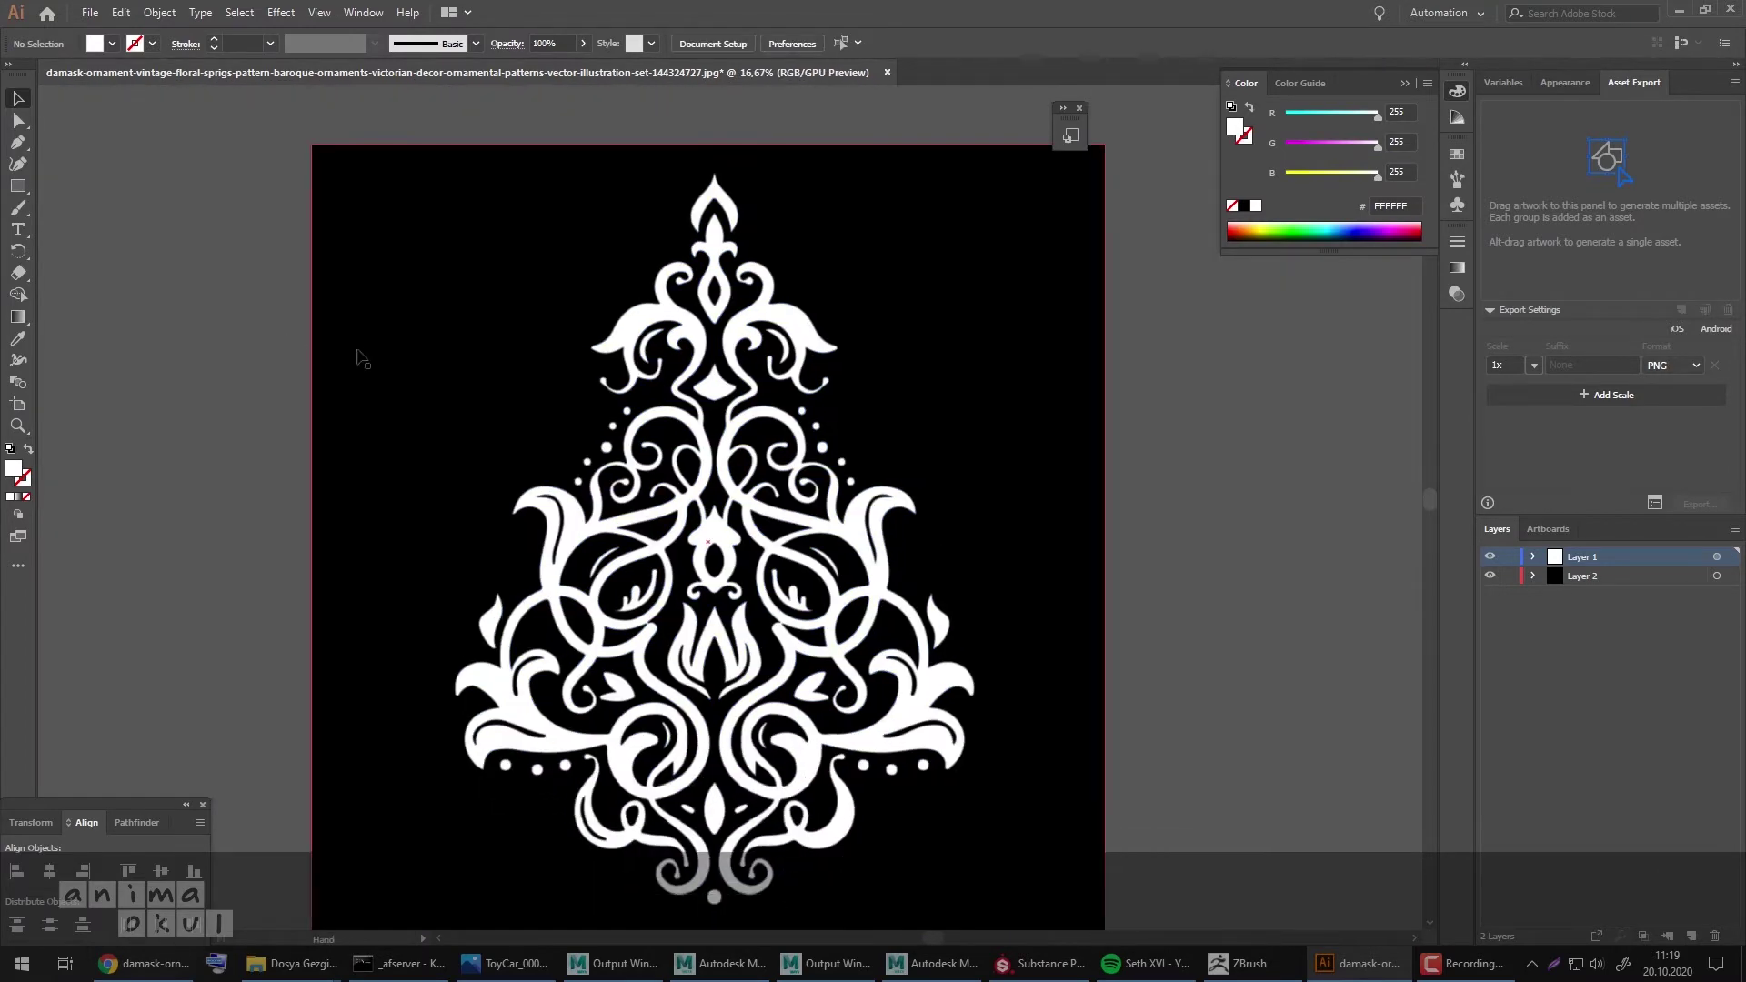
pyautogui.hotkey('ctrl', '-')
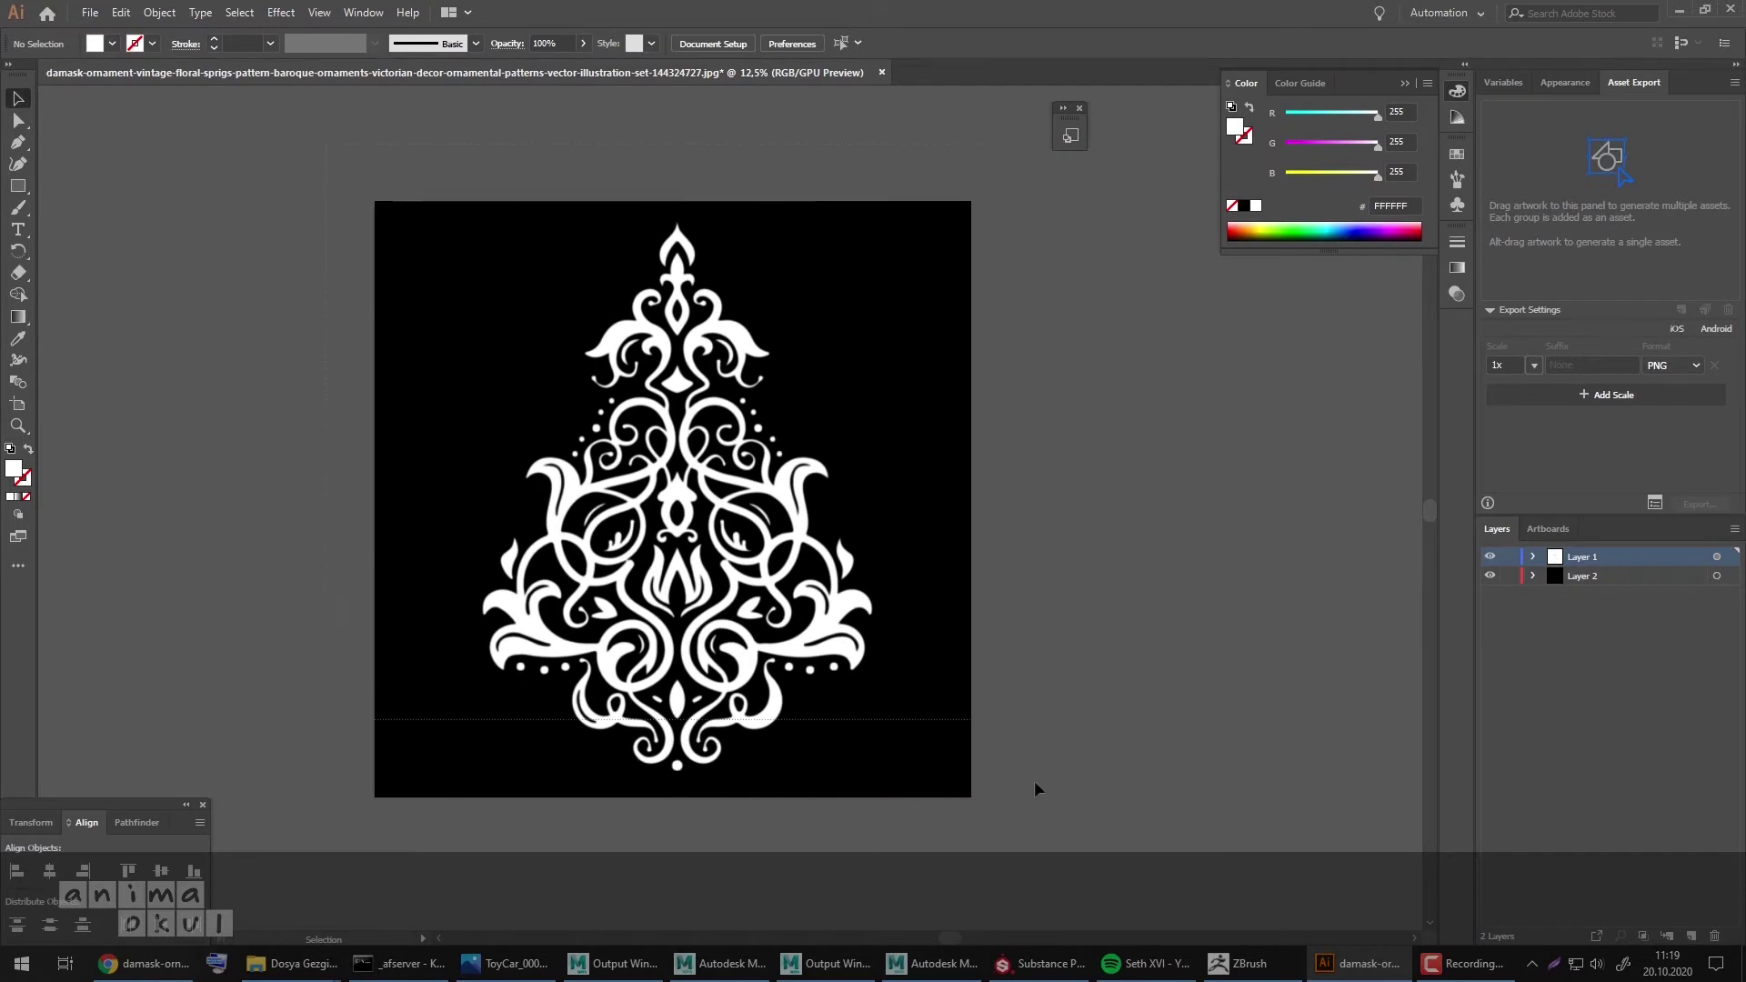
pyautogui.moveTo(325, 146); pyautogui.dragTo(1046, 800)
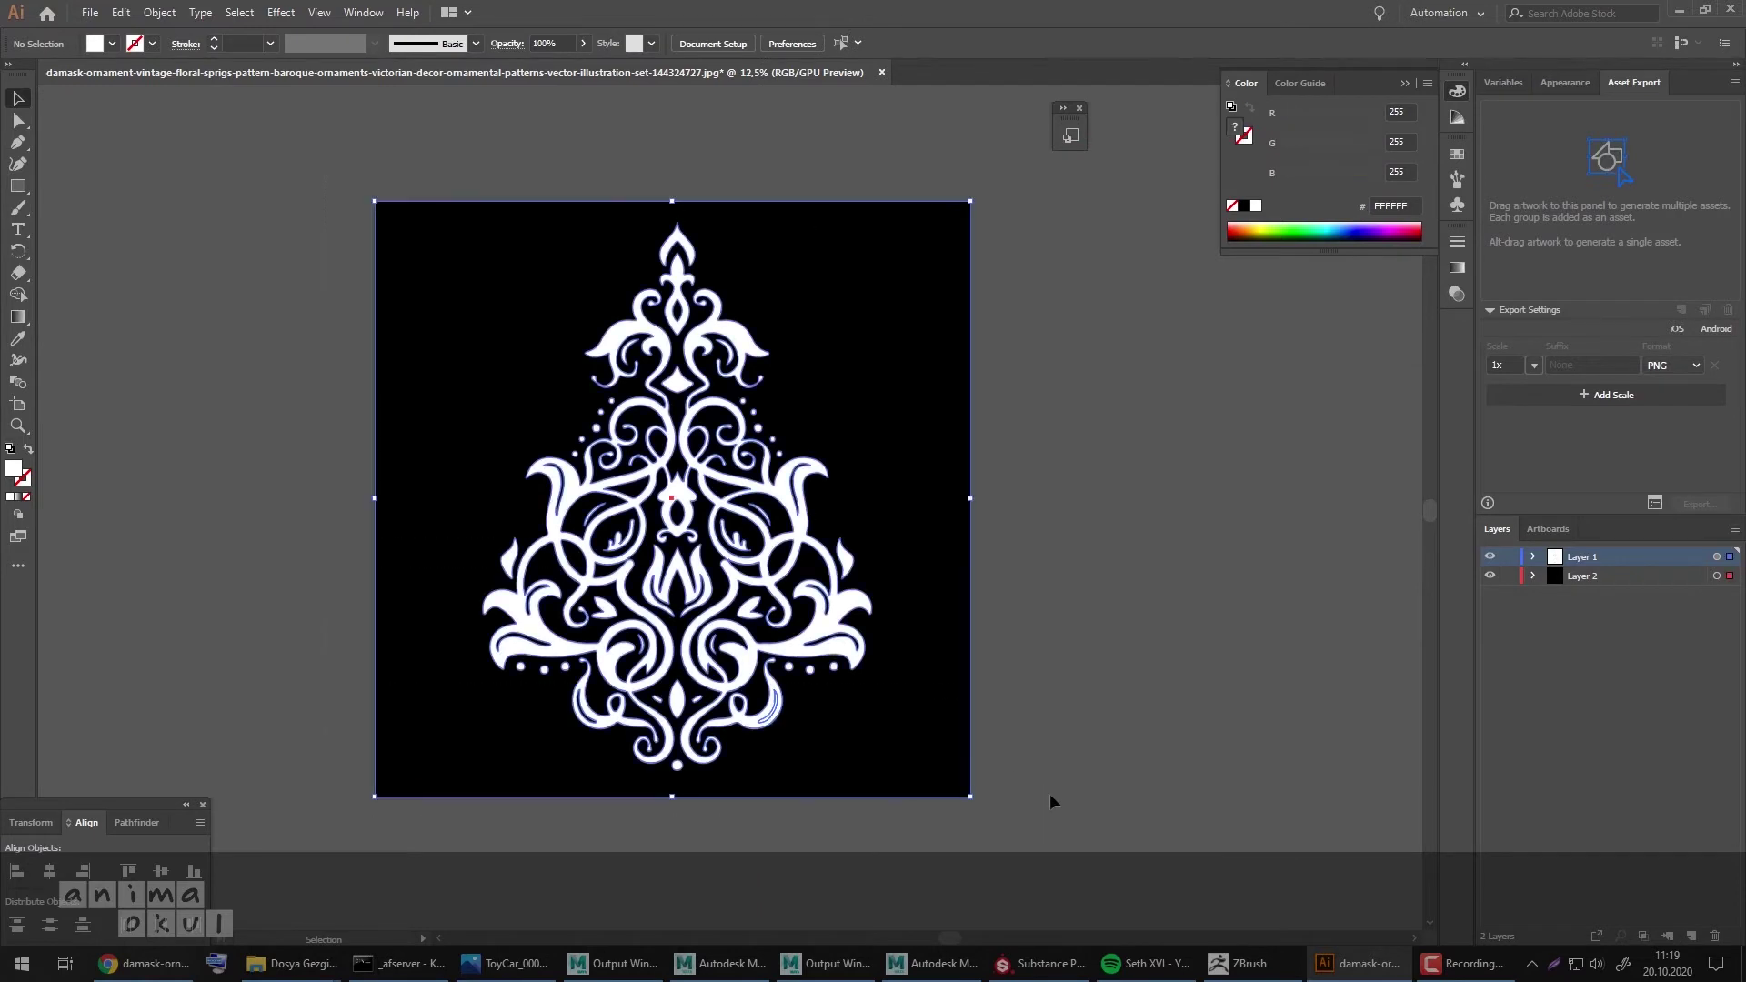
pyautogui.click(1684, 315)
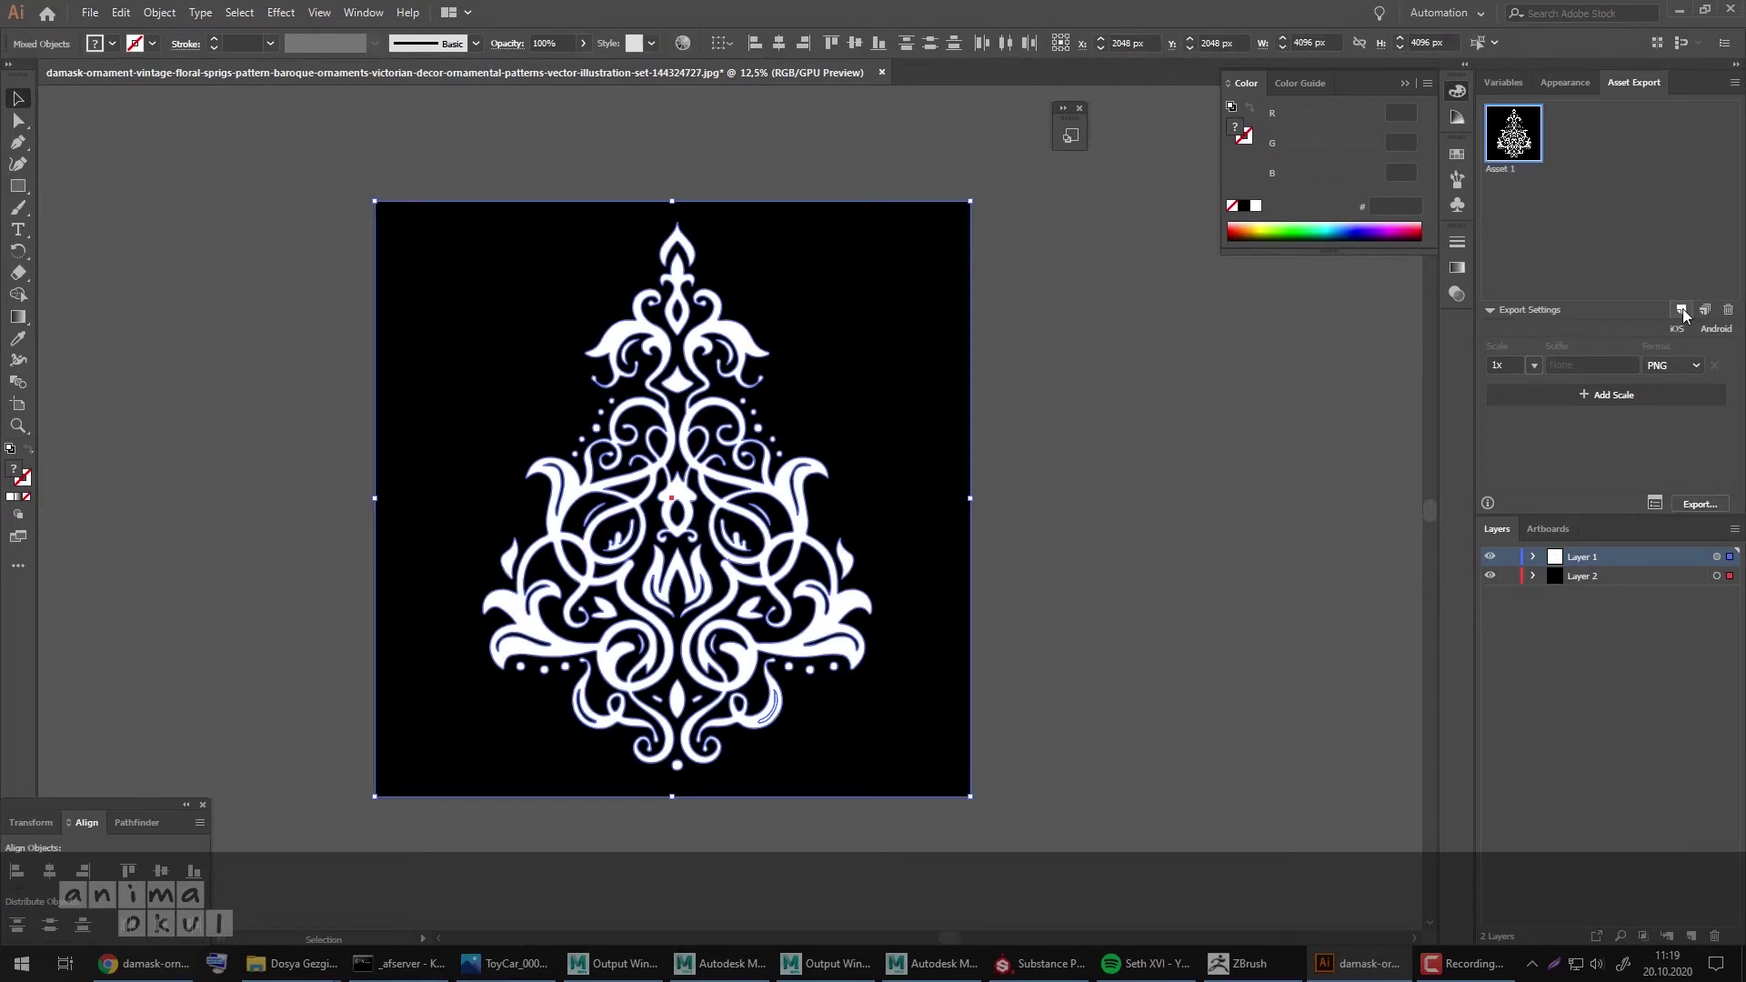
pyautogui.click(1698, 503)
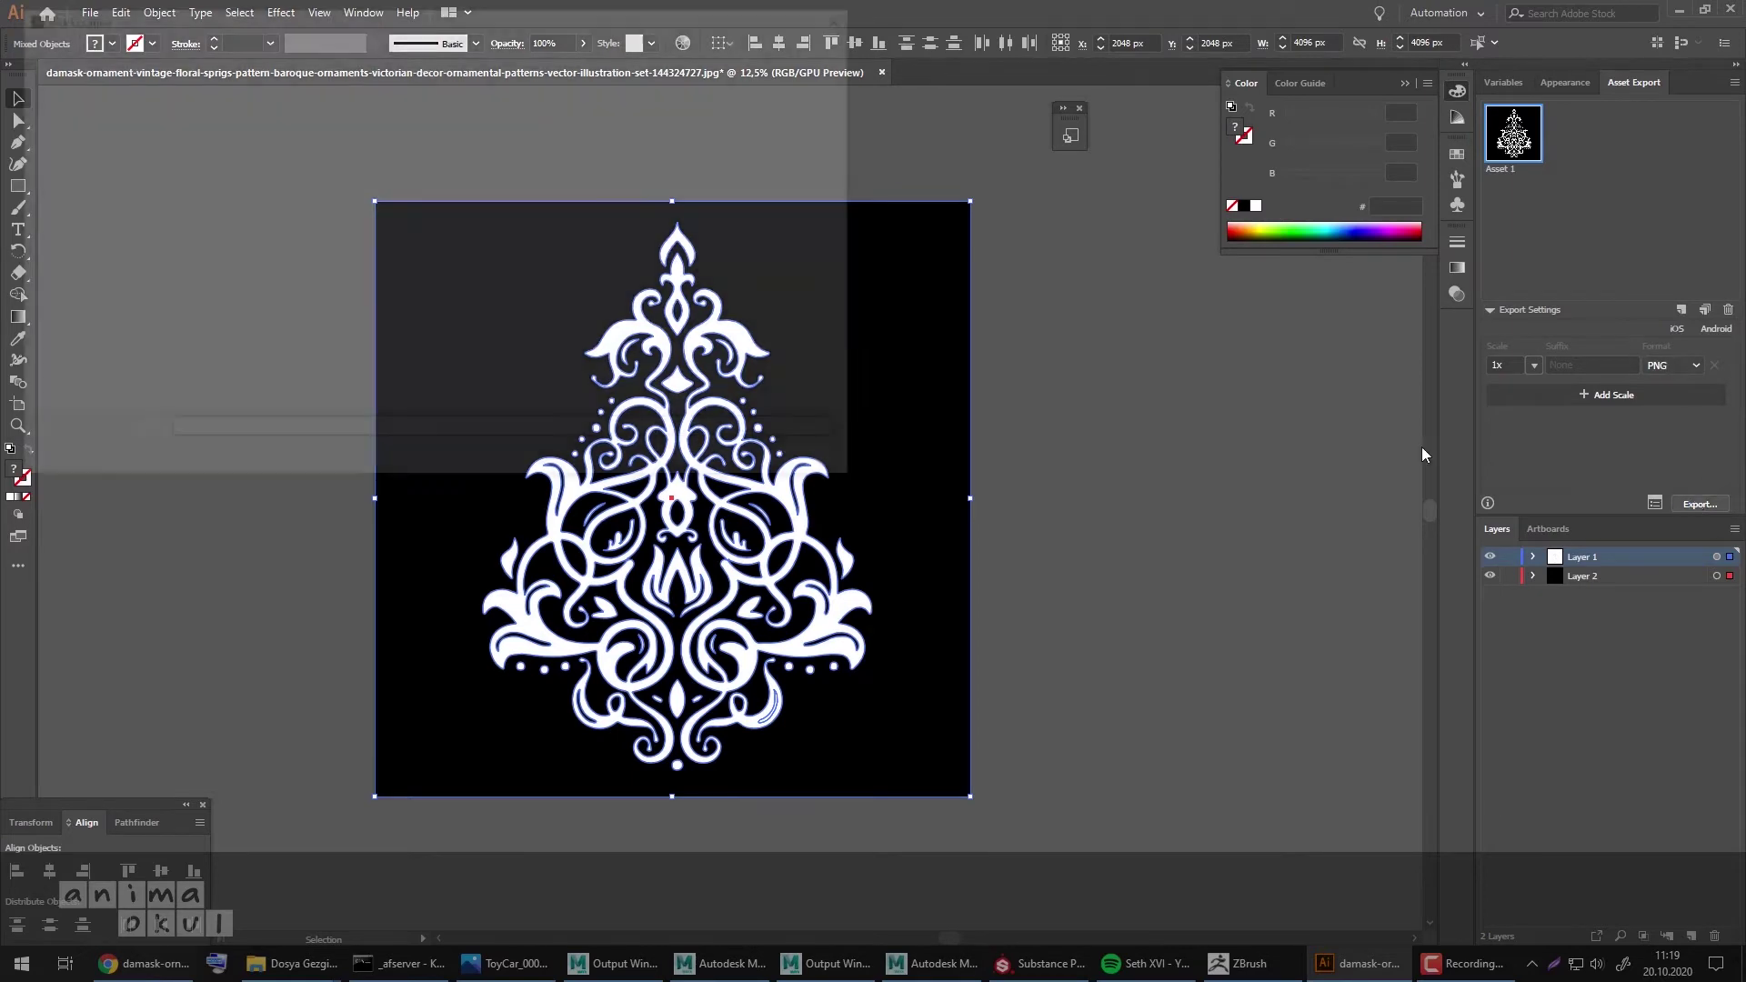
pyautogui.doubleClick(407, 163)
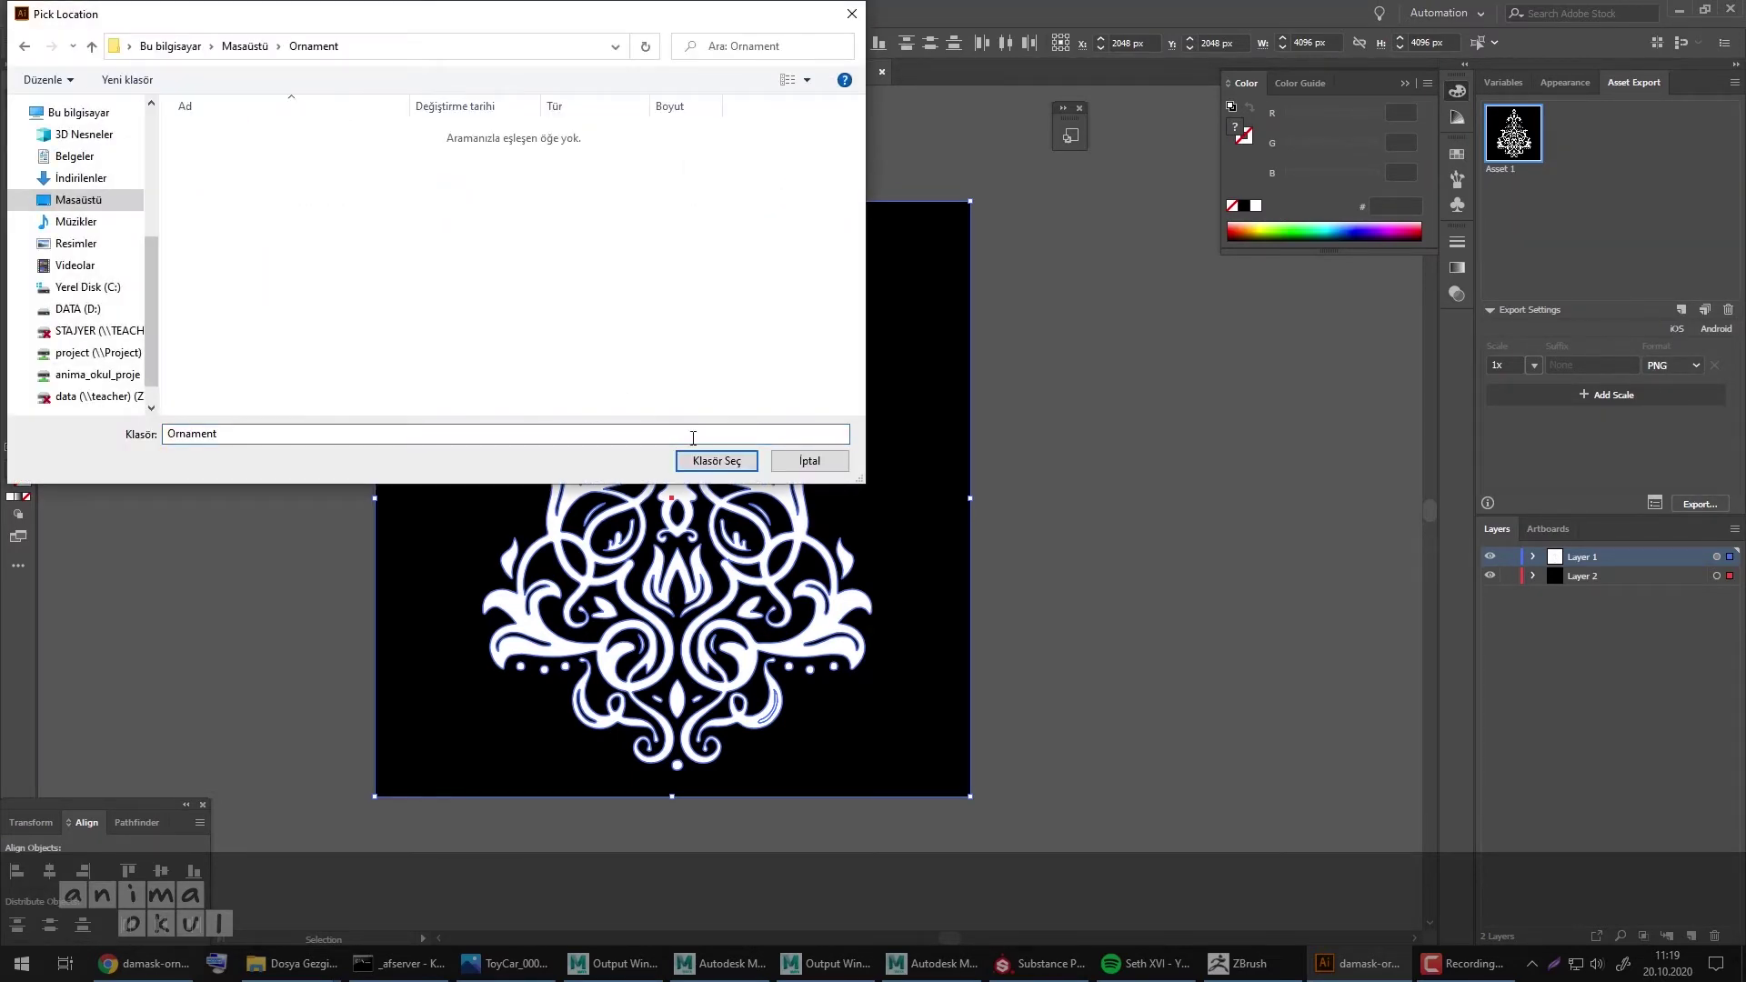
pyautogui.click(717, 460)
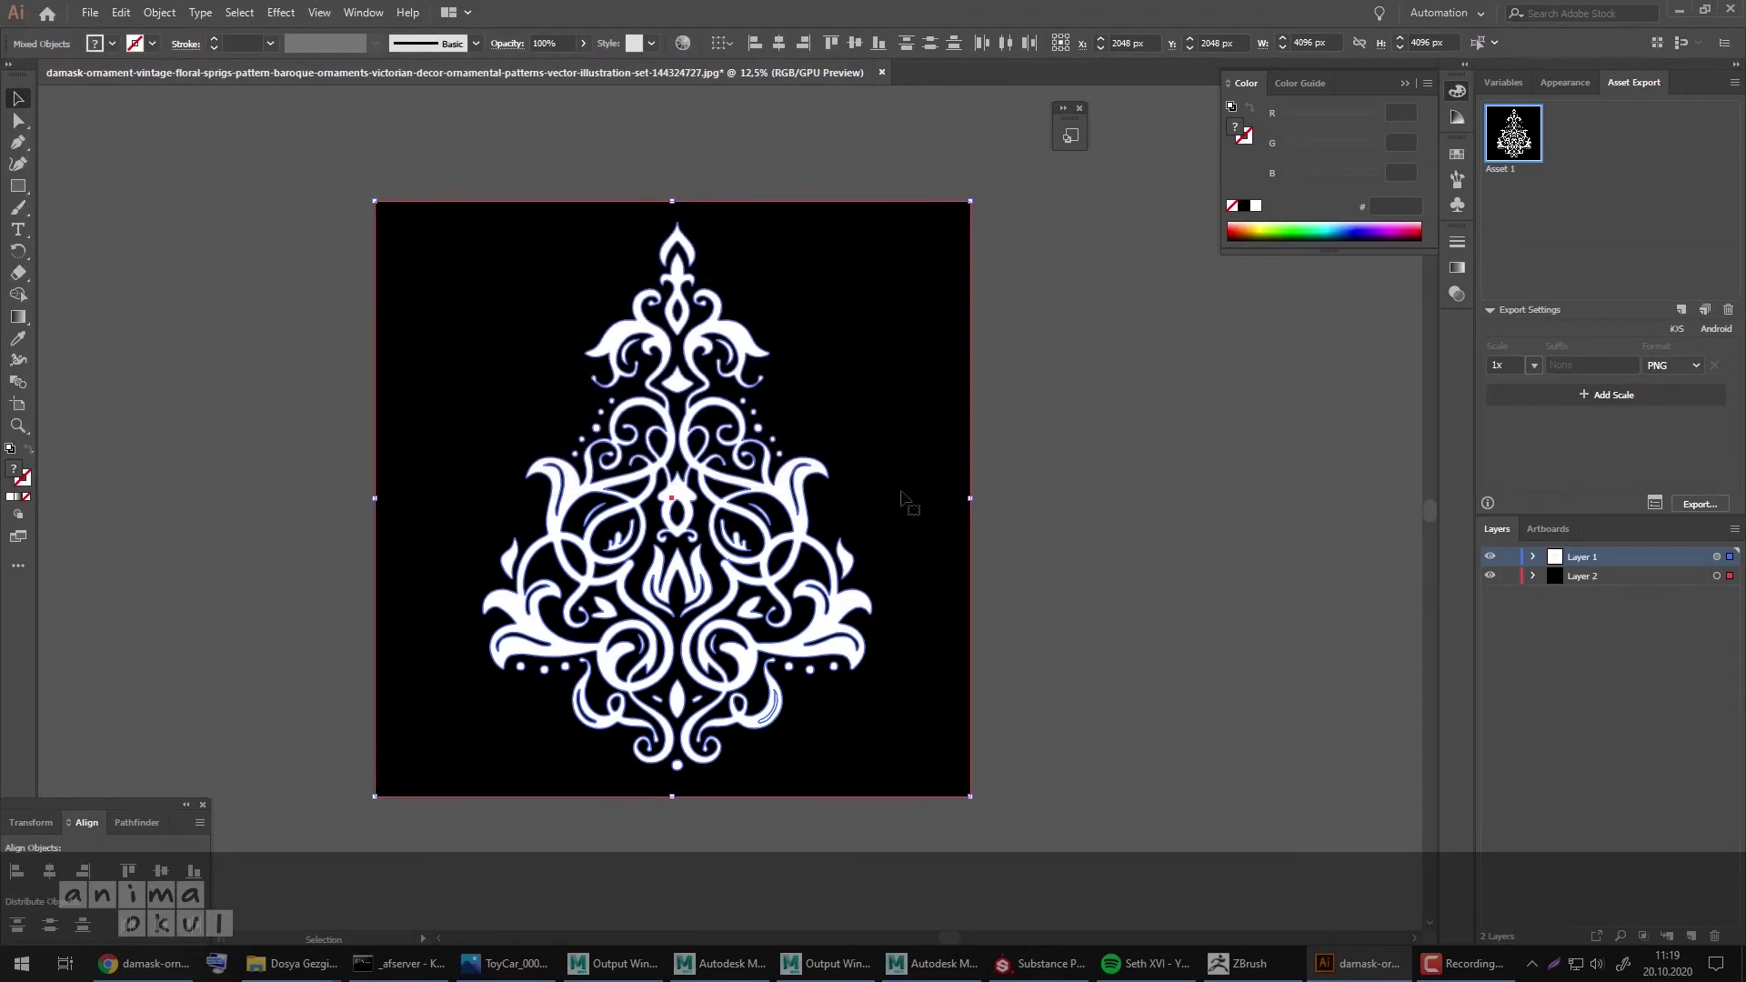
pyautogui.click(1034, 514)
# Step: Check Asset 1.png in the Ornament 1x folder, then switch to ZBrush
pyautogui.press('super+d')
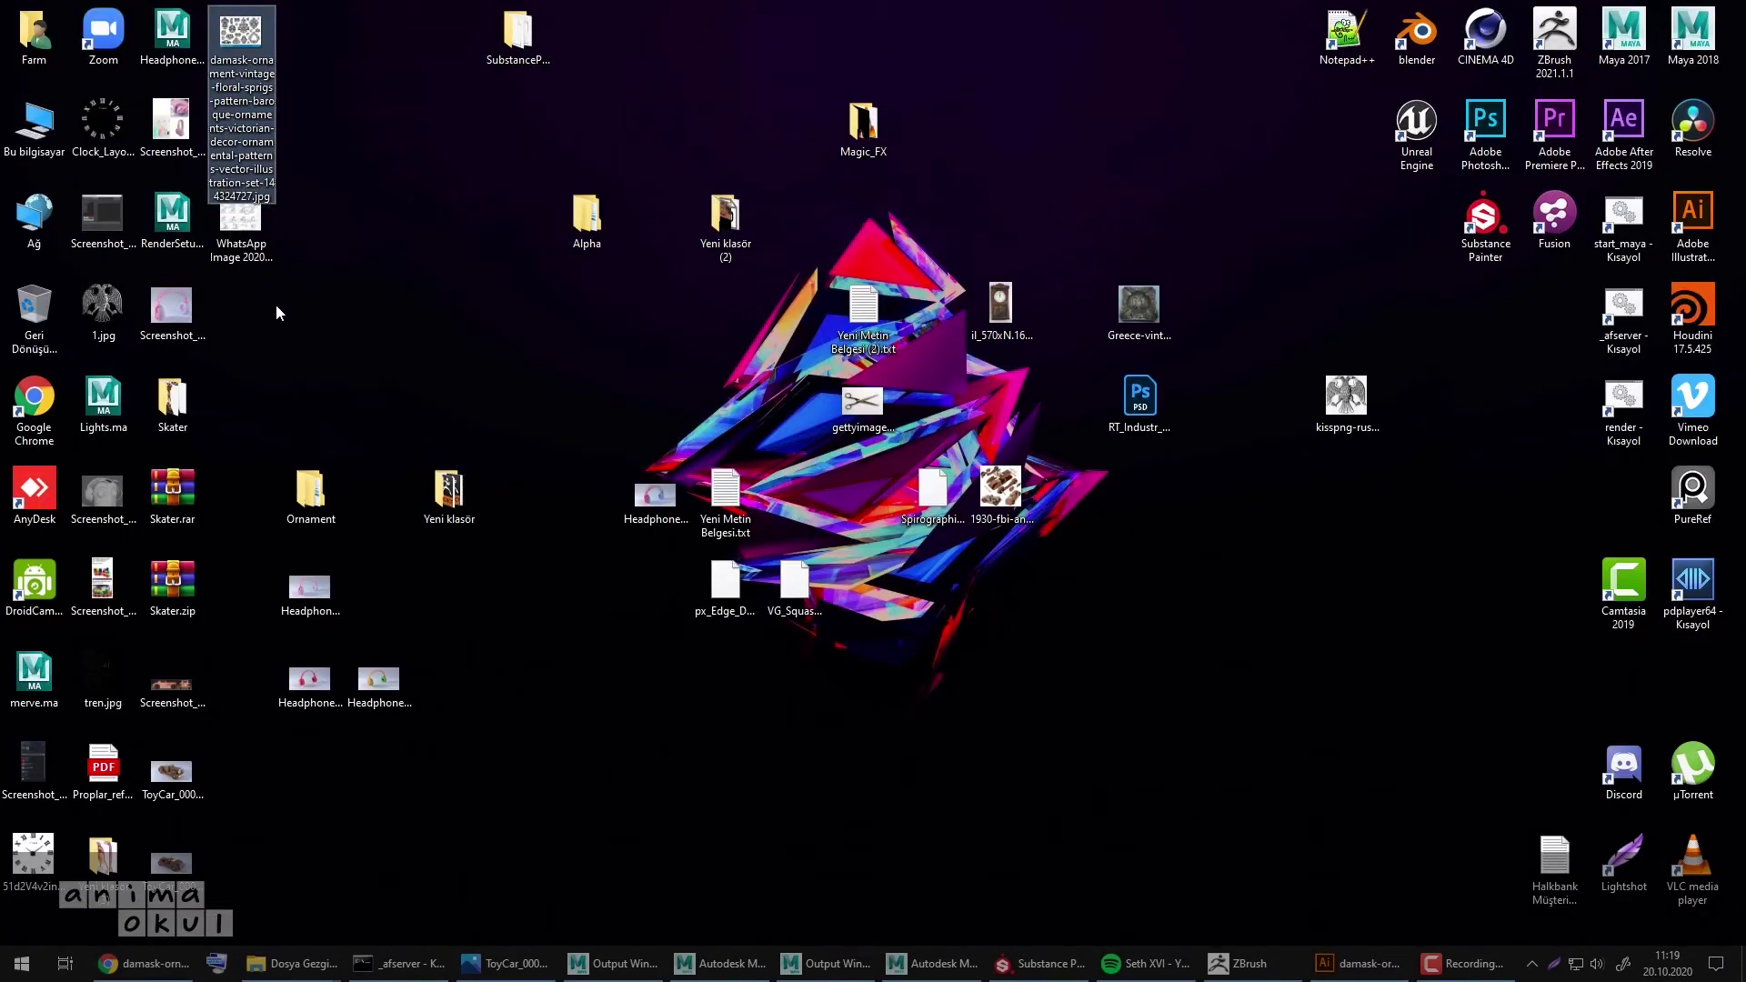
pyautogui.doubleClick(310, 491)
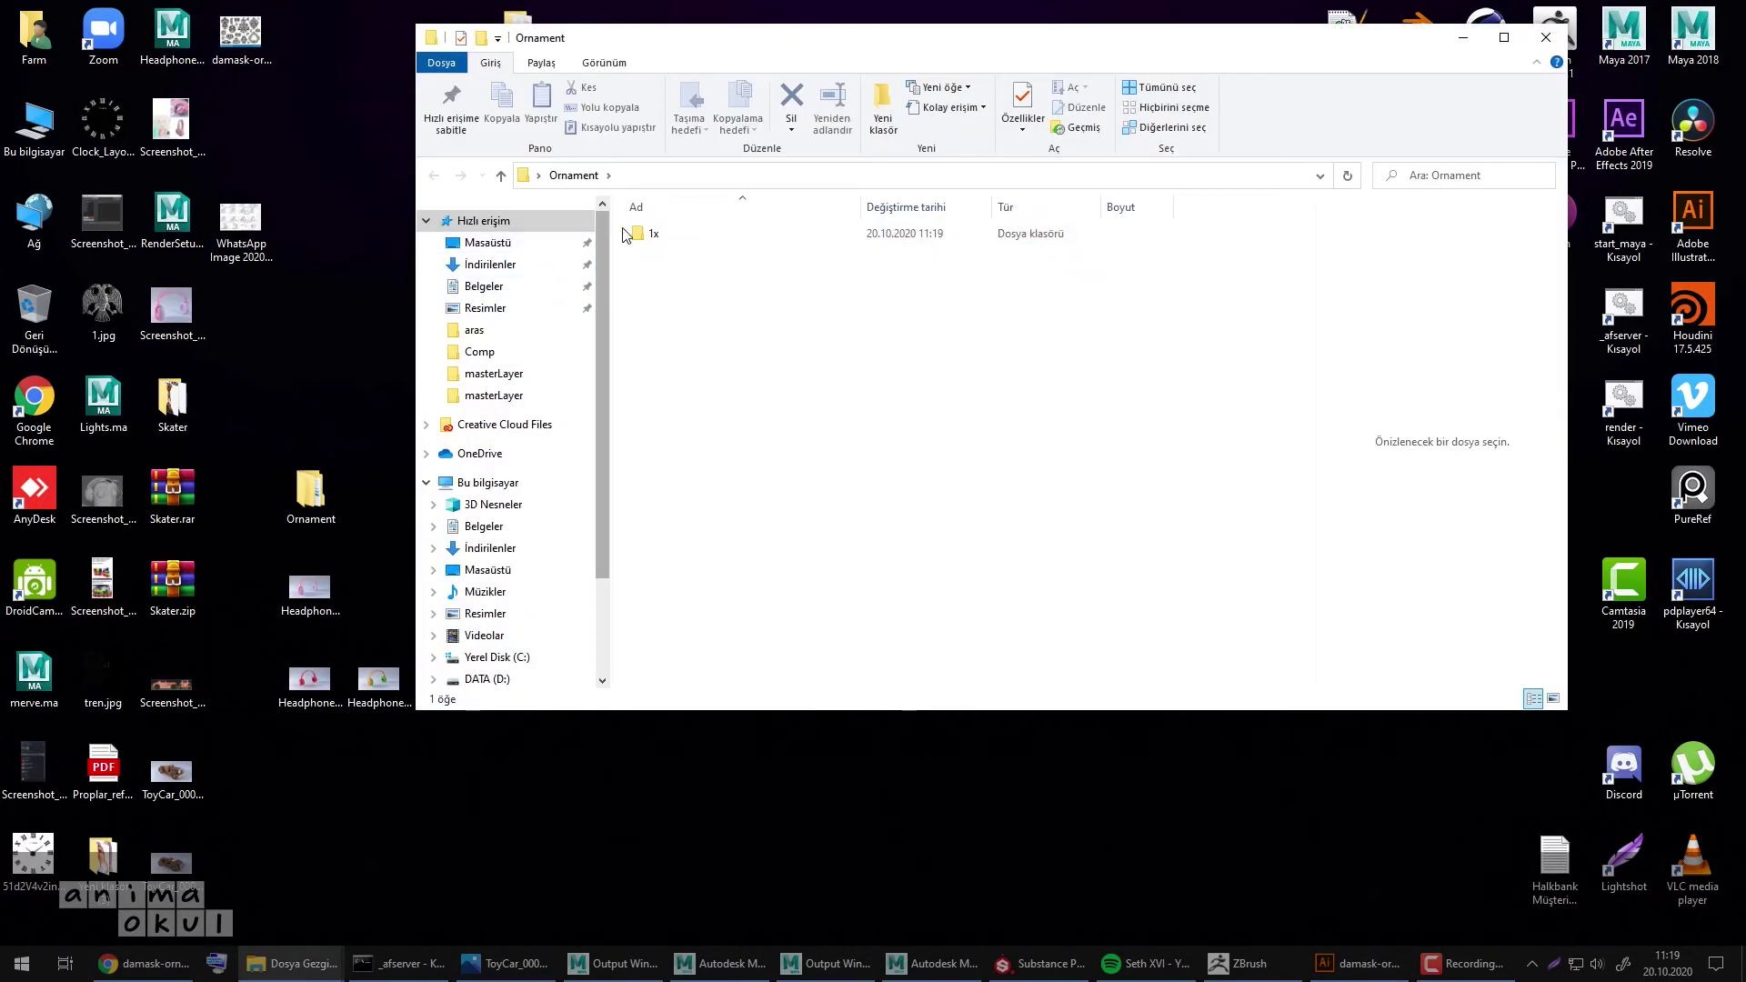
pyautogui.click(642, 235)
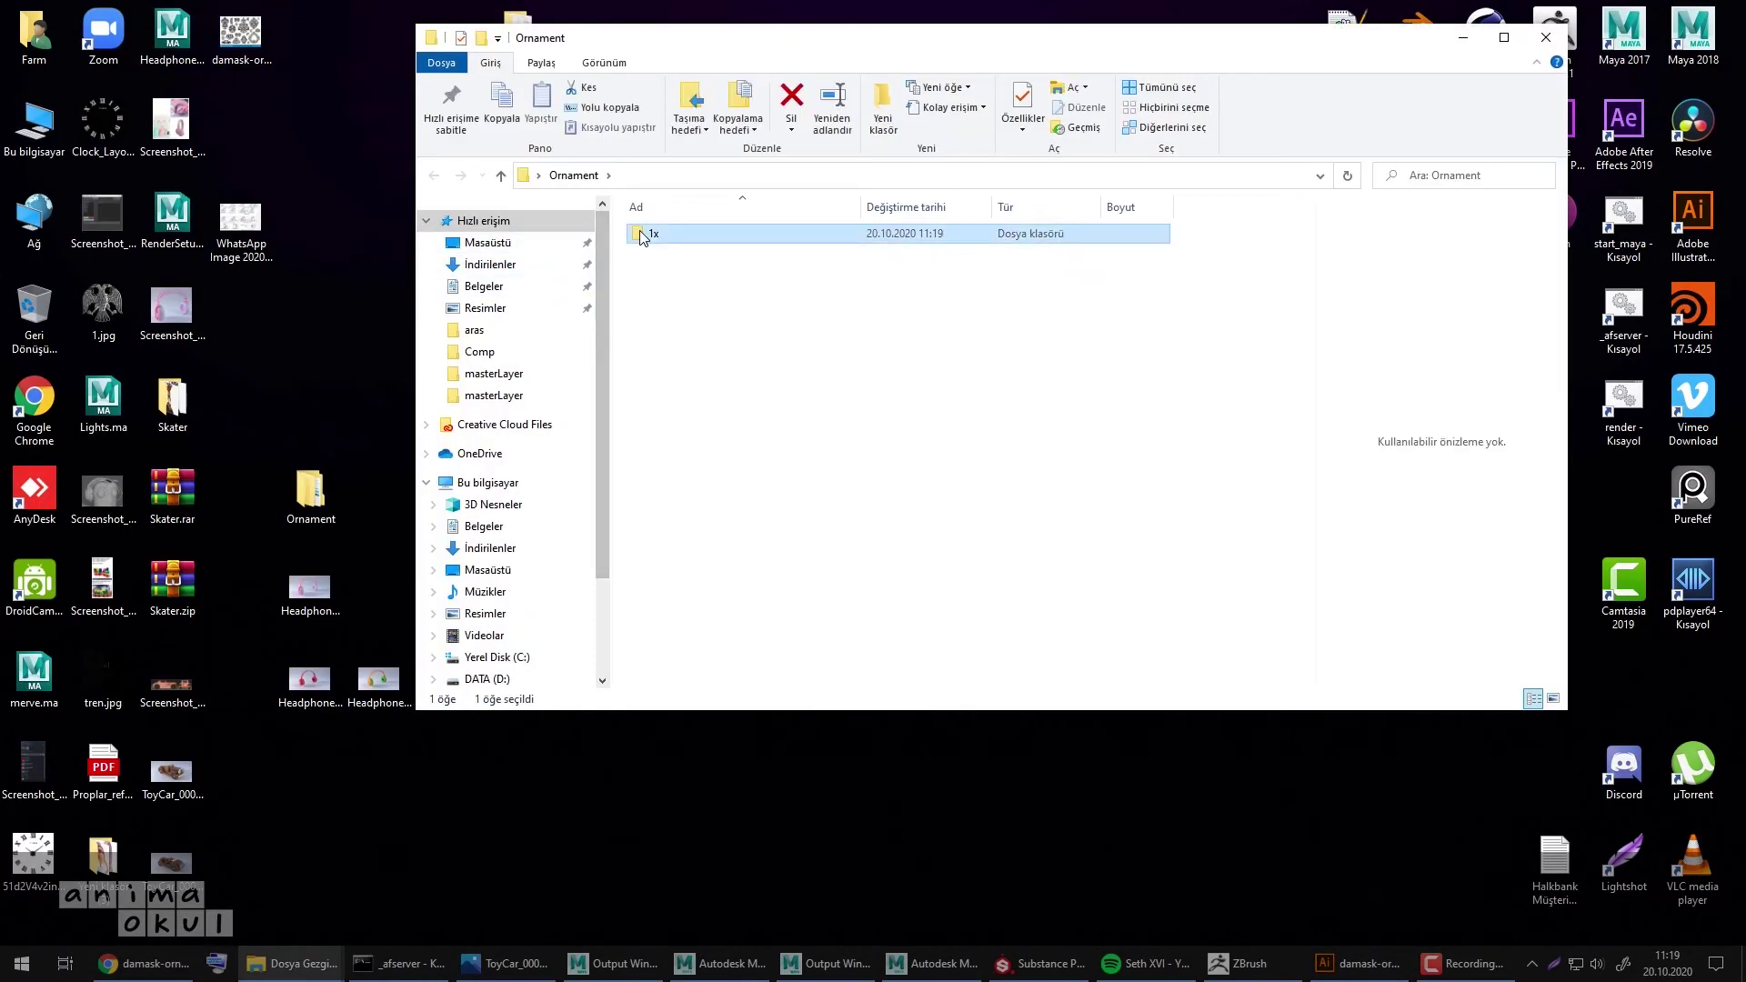
pyautogui.doubleClick(643, 235)
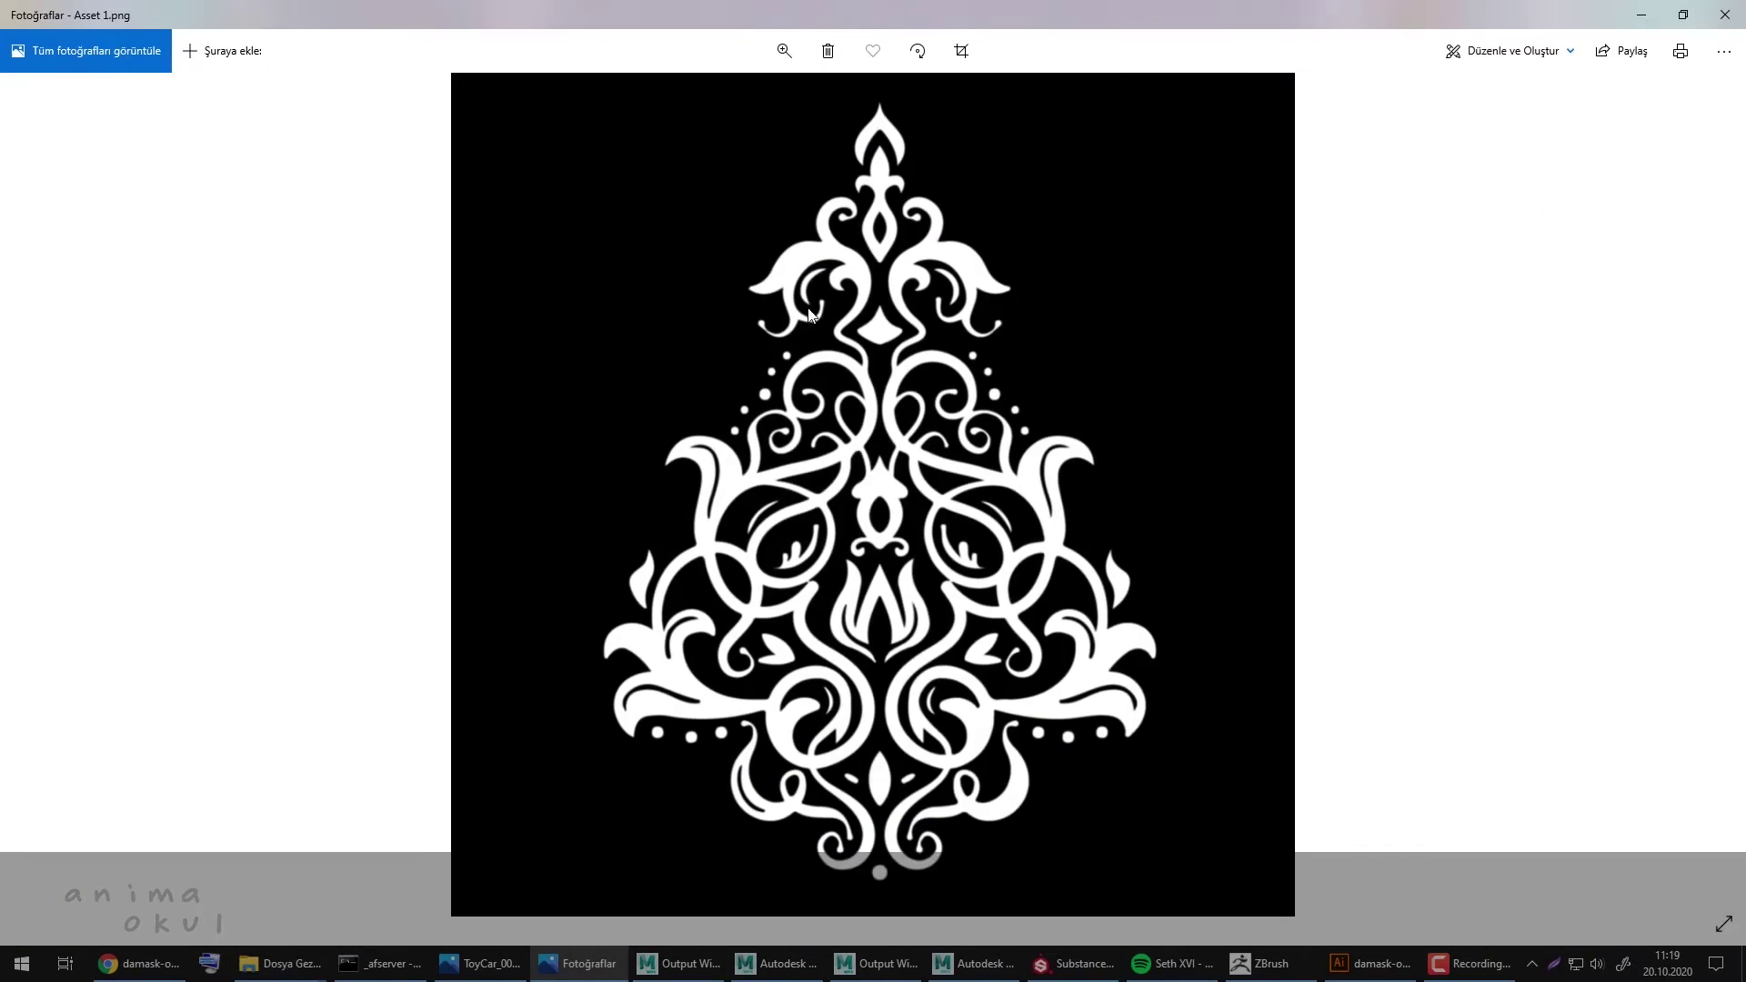
pyautogui.click(1260, 963)
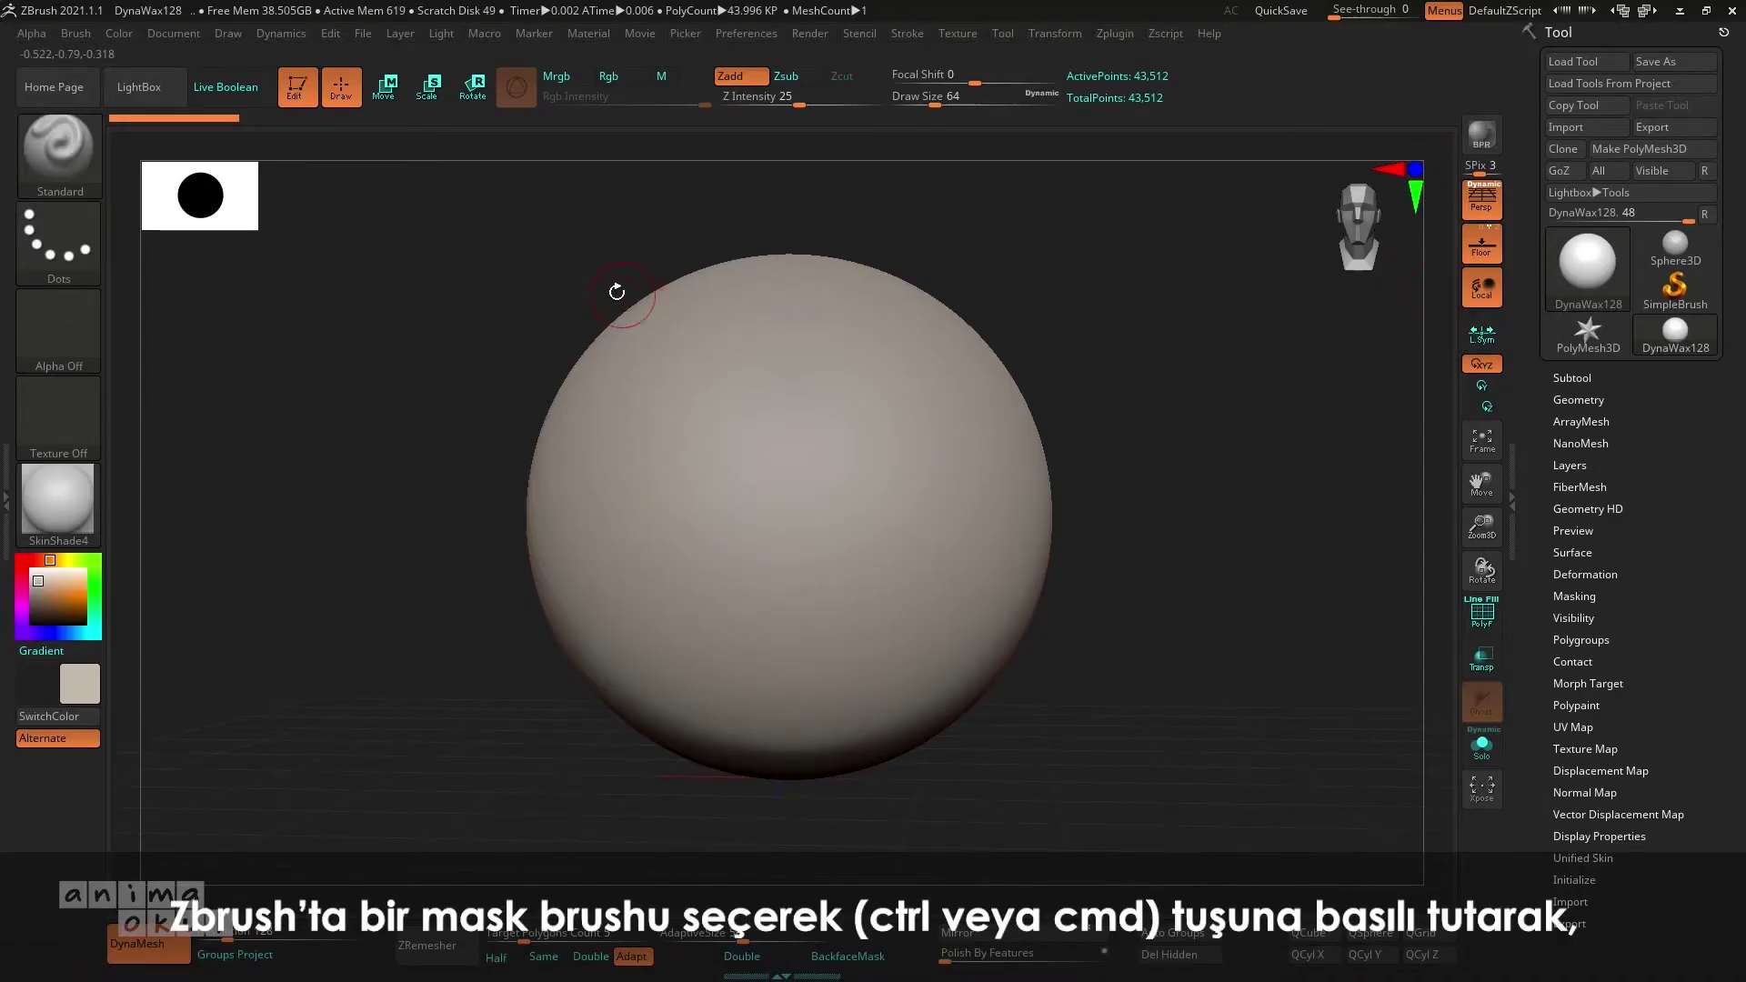
# Step: Import Asset 1.png from the Ornament > 1x folder as a new alpha for the mask brush
pyautogui.press('ctrl')
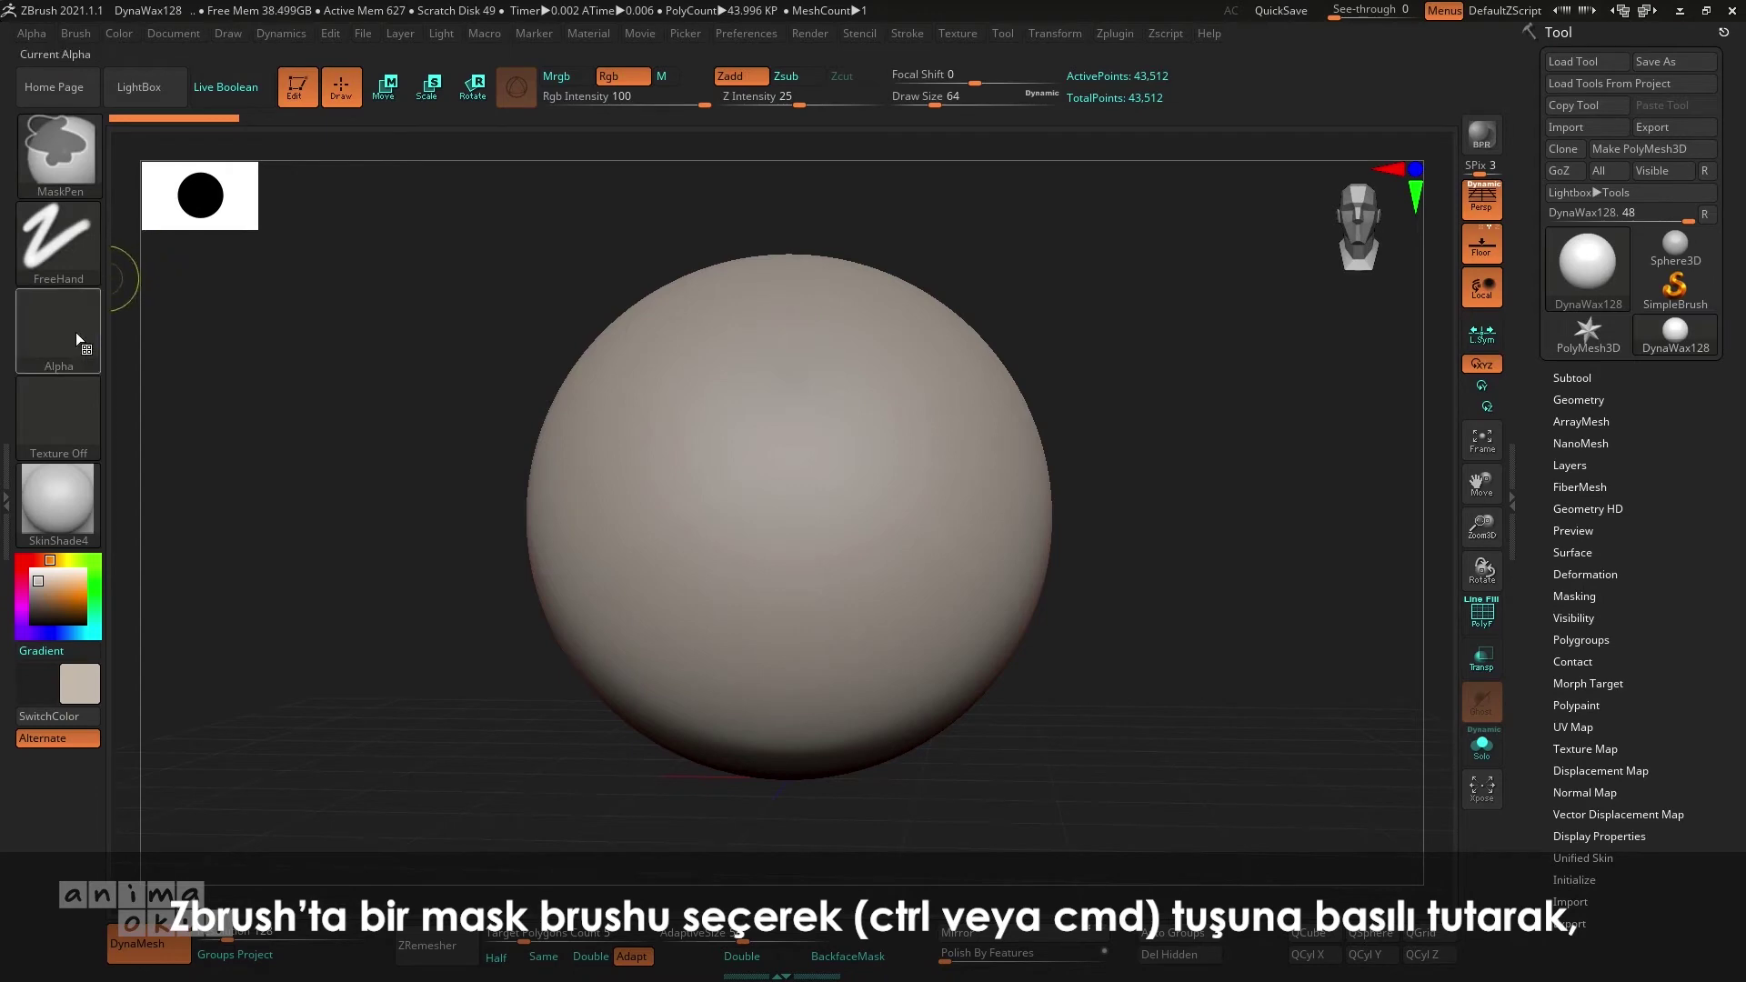
pyautogui.click(75, 331)
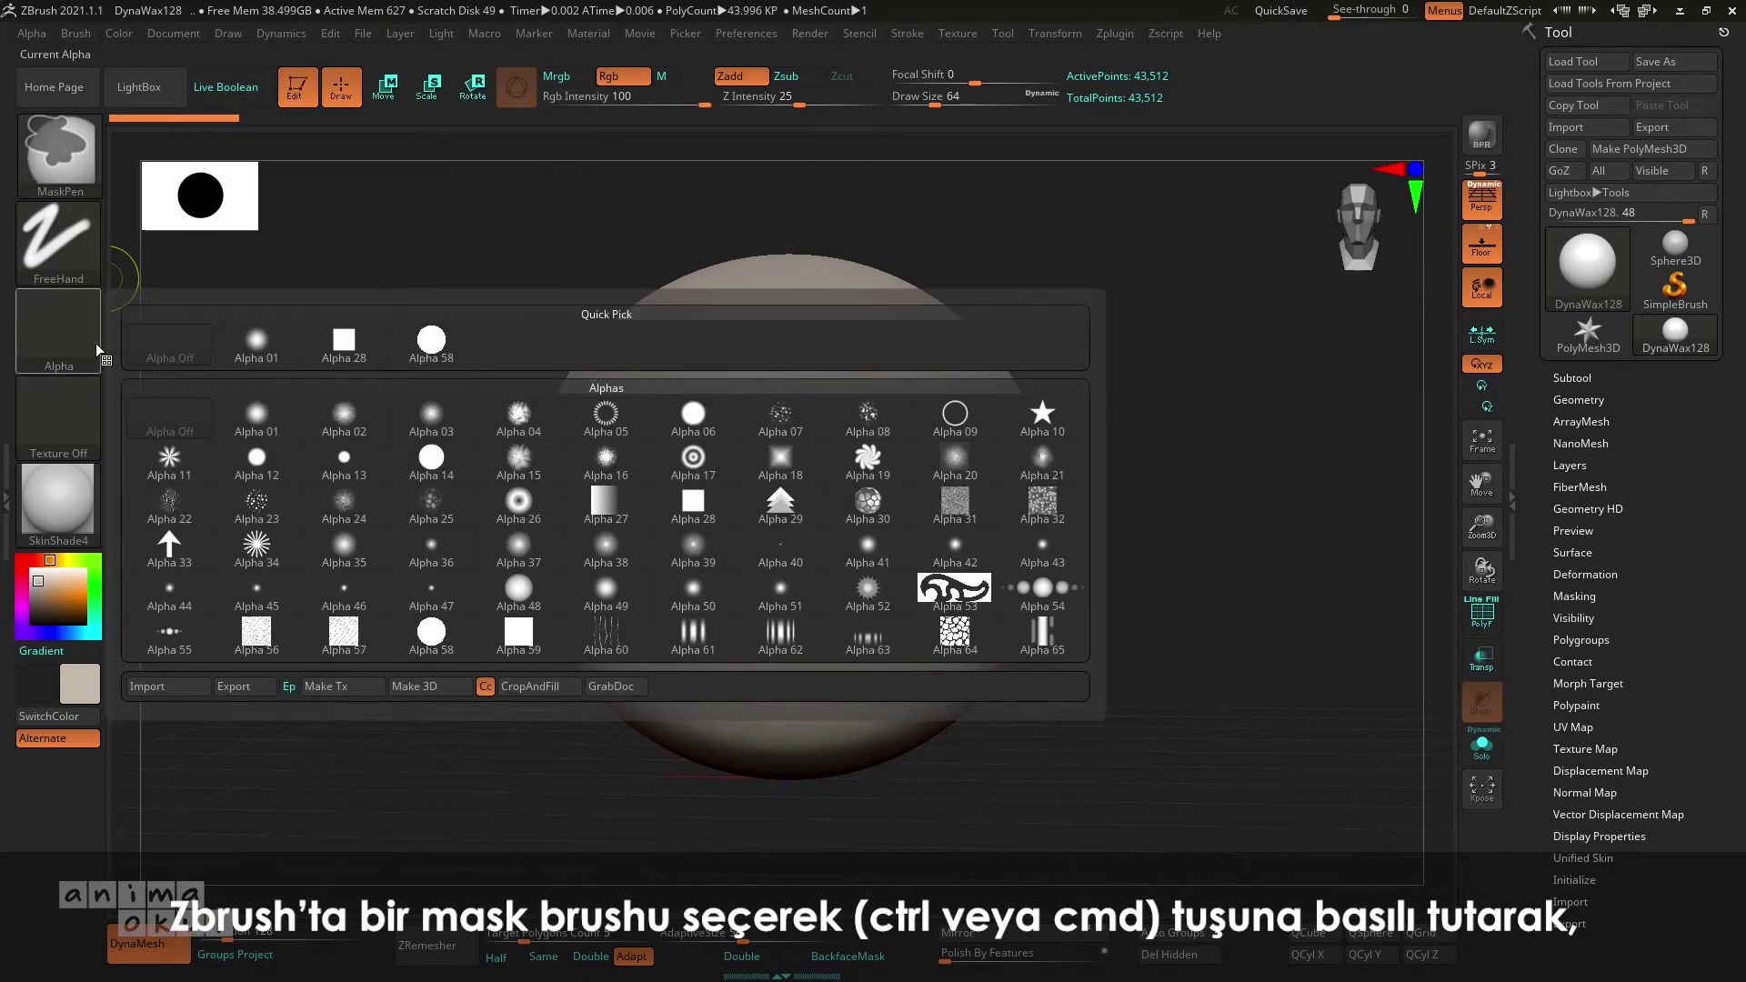
pyautogui.click(192, 690)
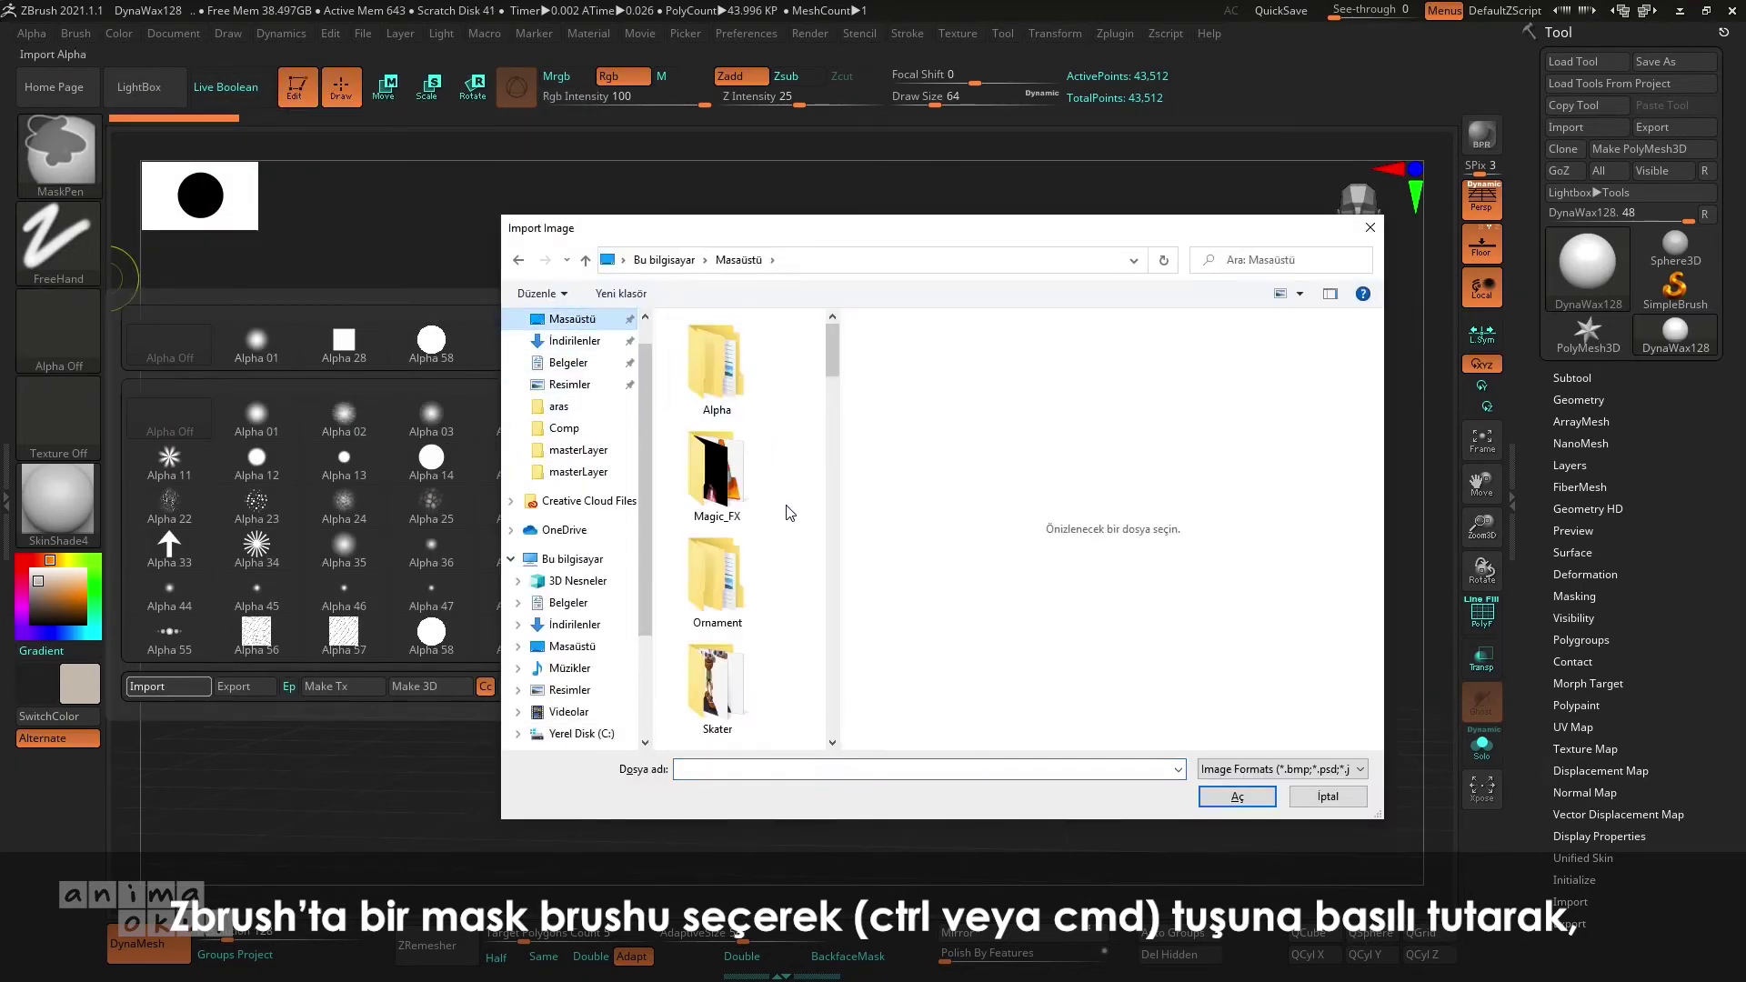
pyautogui.doubleClick(721, 549)
pyautogui.doubleClick(719, 348)
pyautogui.click(719, 362)
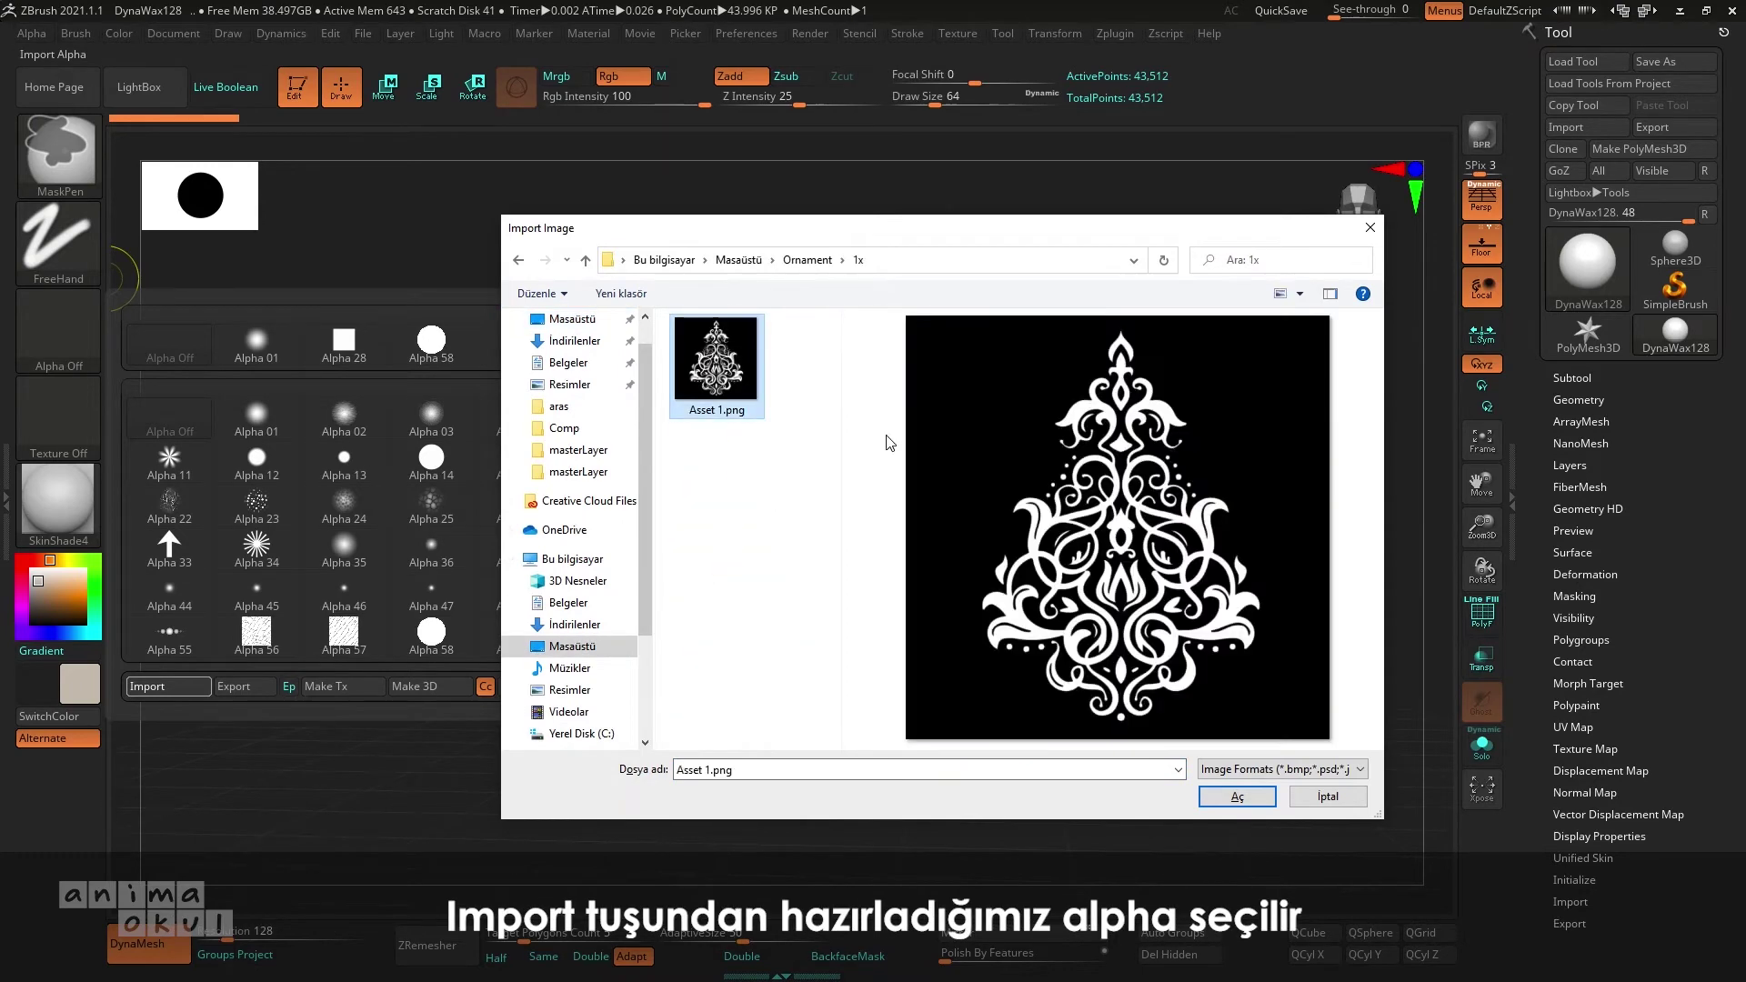
pyautogui.click(1237, 797)
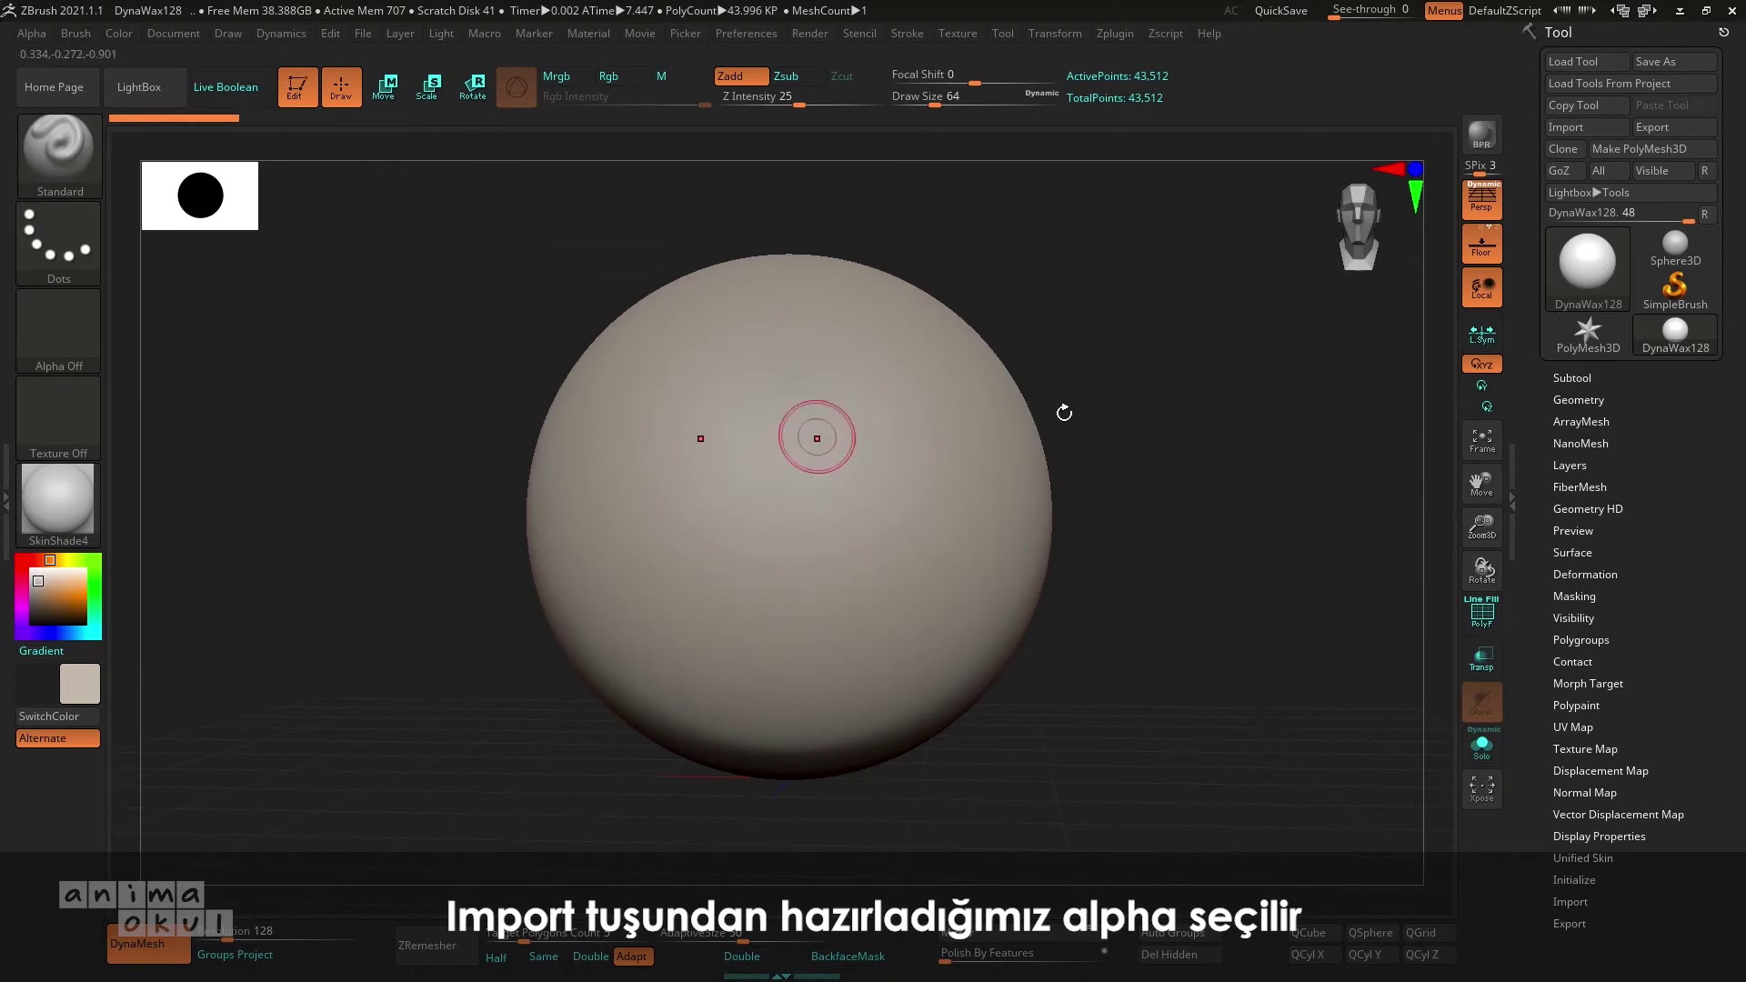
# Step: Clear the sphere's mask and convert it into a ShadowBox at resolution 512
pyautogui.click(1580, 399)
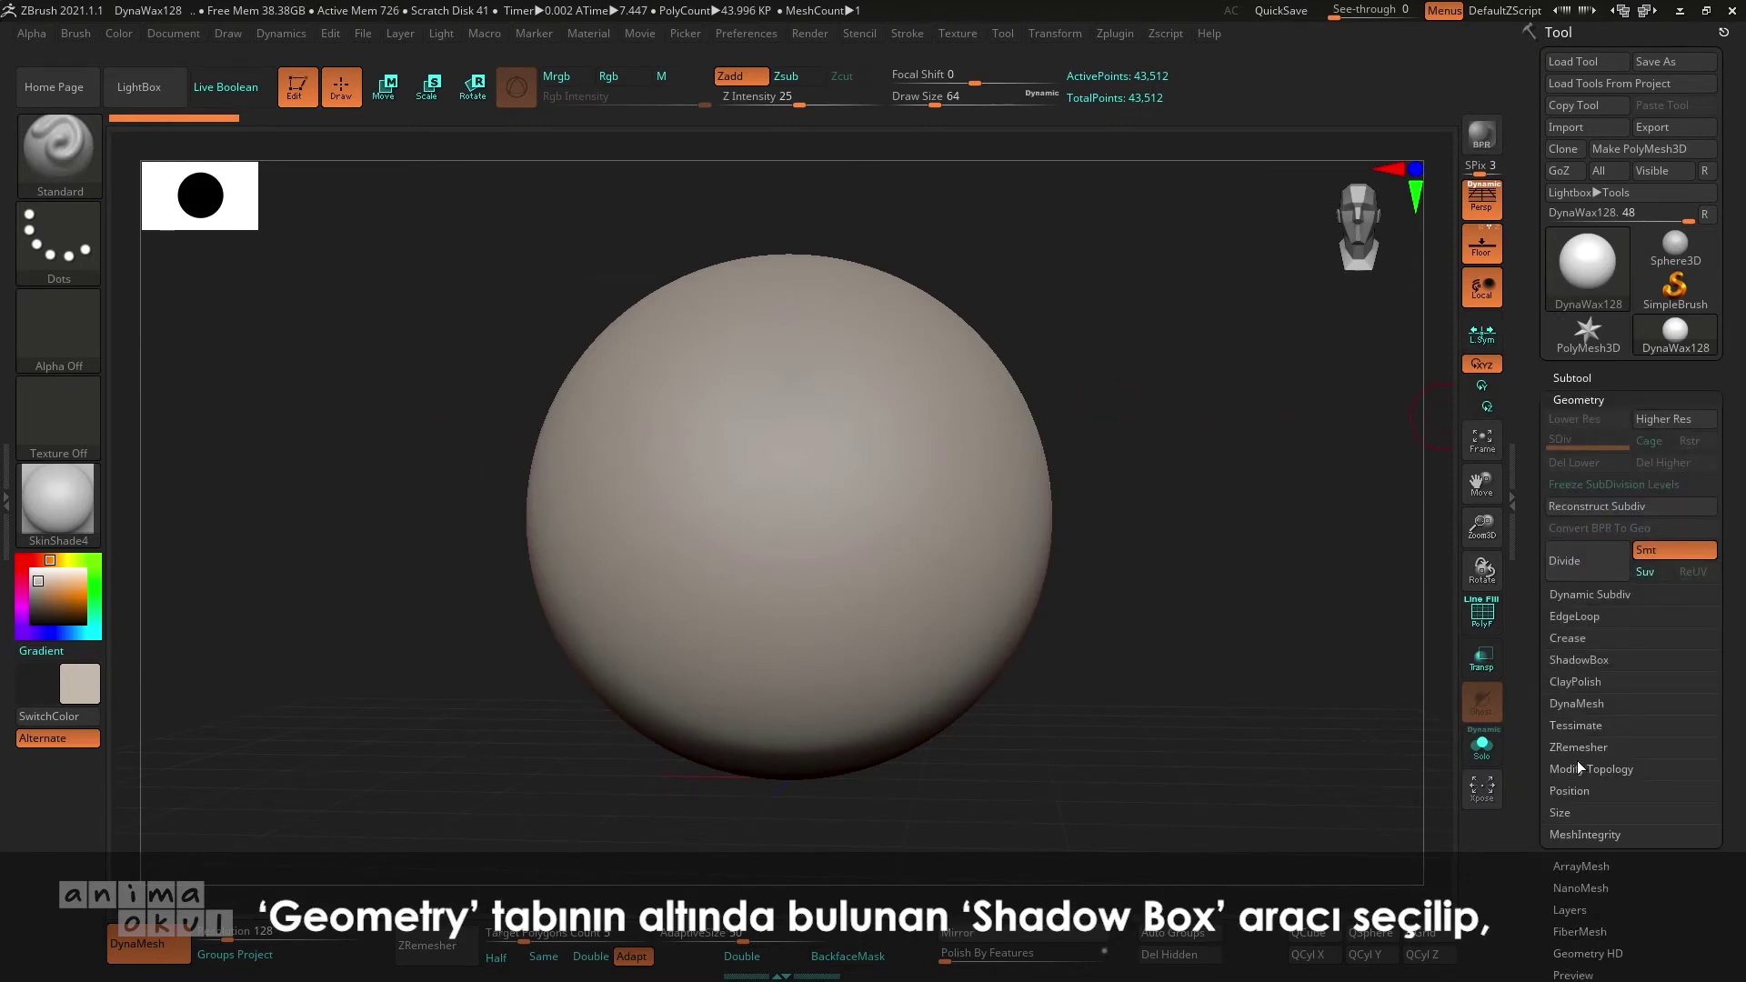
pyautogui.click(1574, 663)
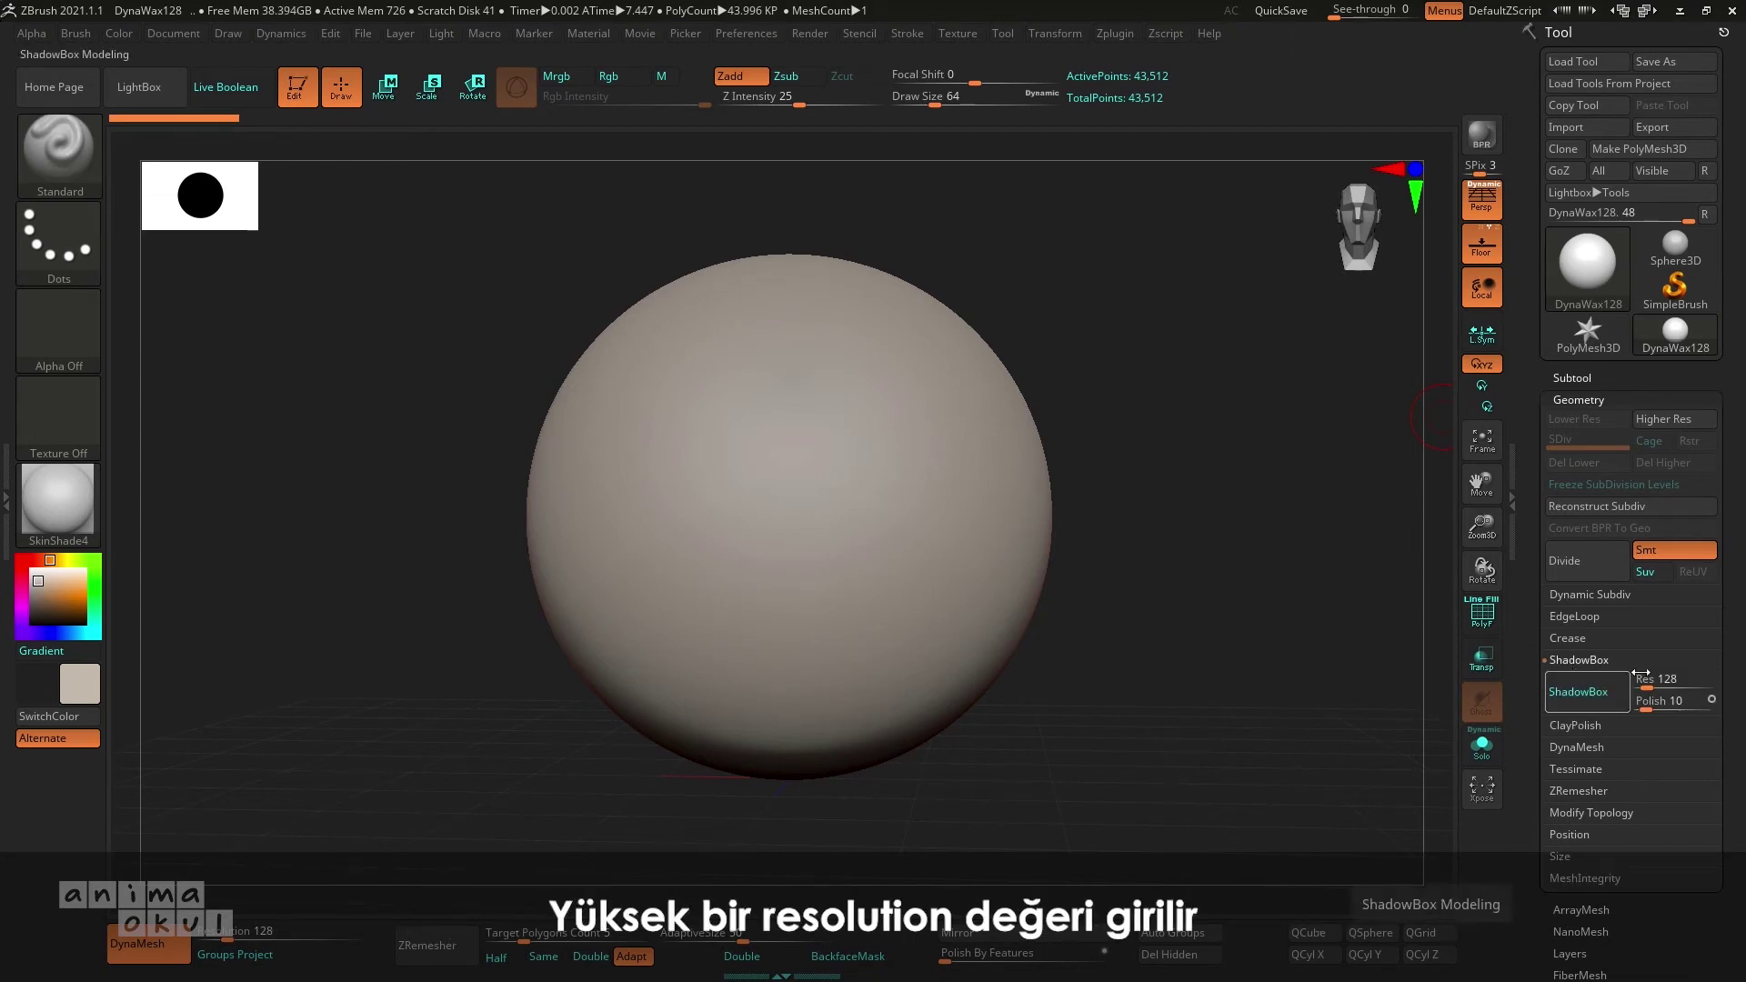
pyautogui.click(1683, 673)
pyautogui.write('51')
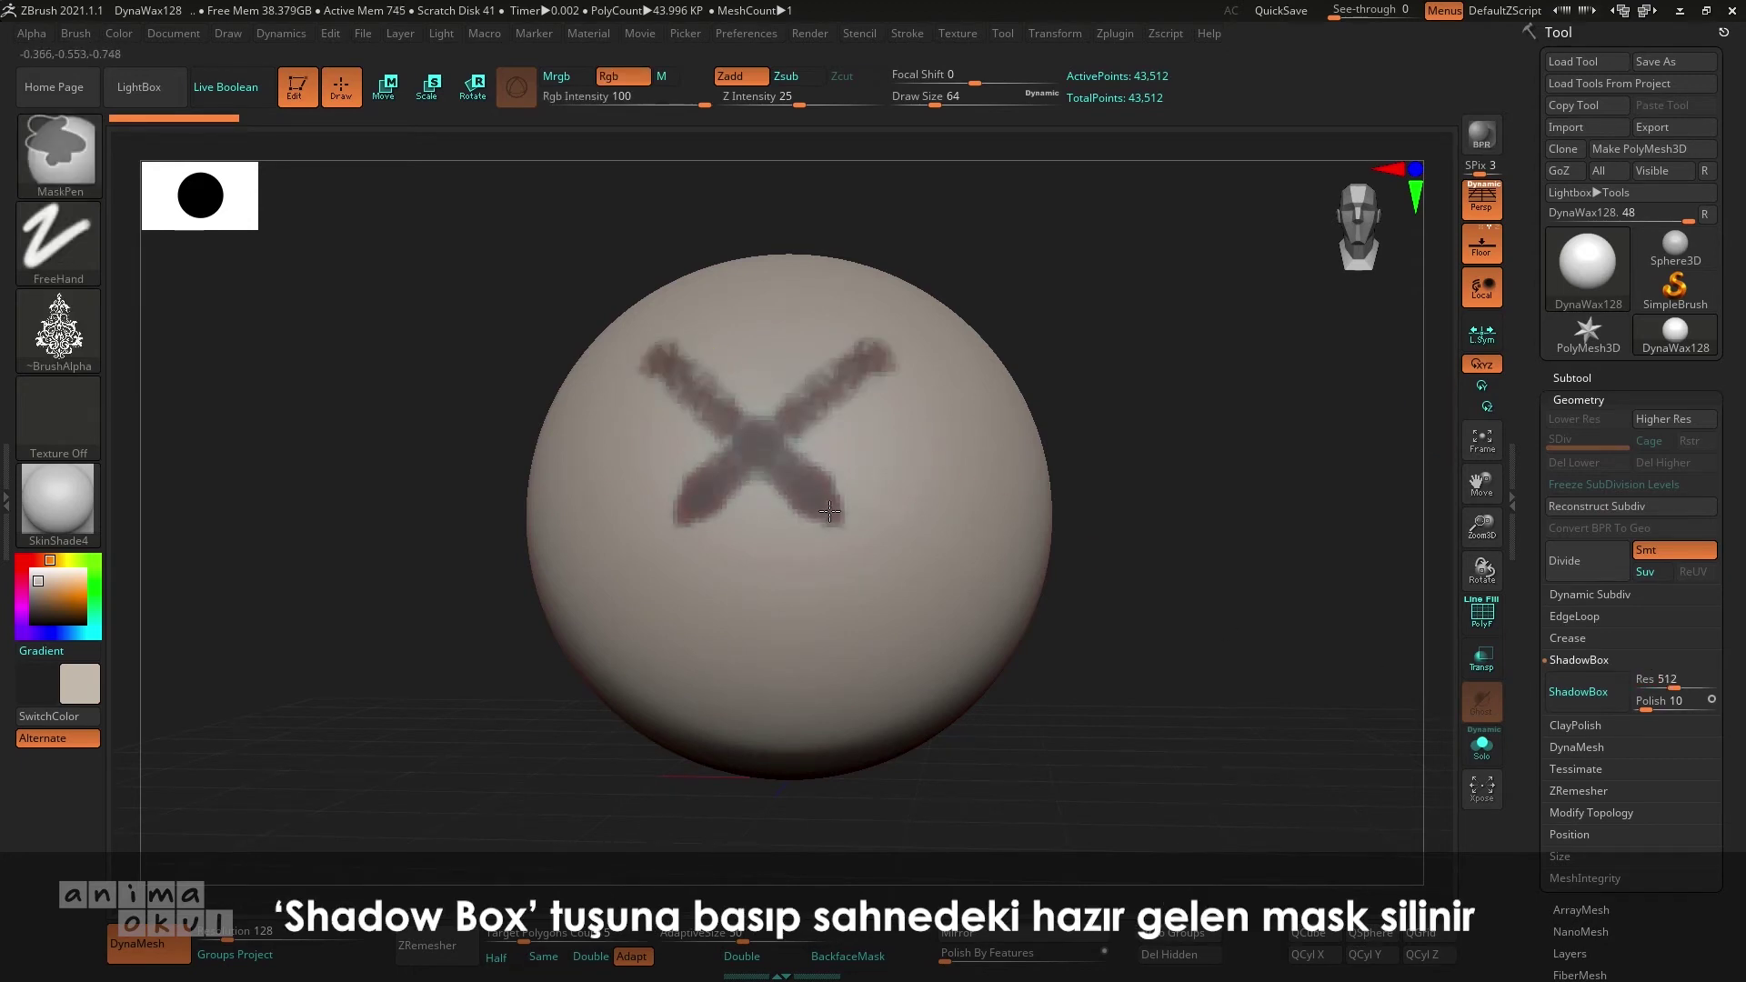
pyautogui.click(1589, 691)
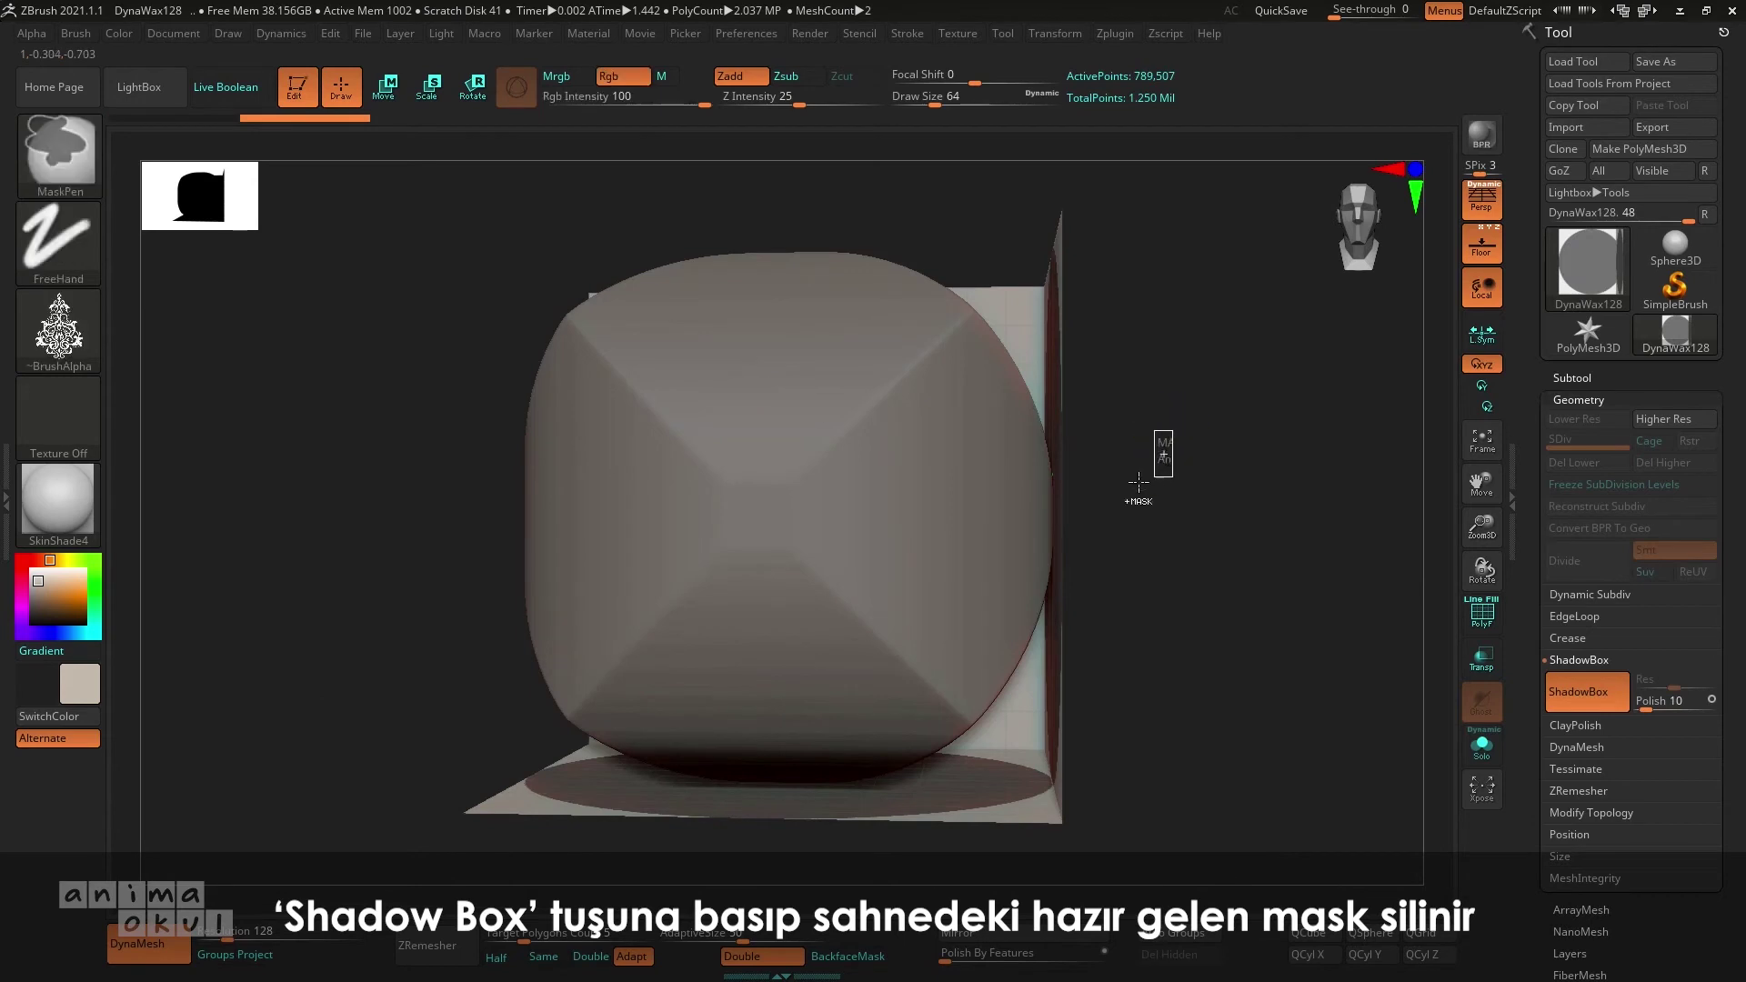
pyautogui.keyDown('ctrl'); pyautogui.click(1156, 459); pyautogui.keyUp('ctrl')
# Step: Switch to a flat front view of the box and clear a test mask stroke
pyautogui.press('p')
pyautogui.keyDown('shift'); pyautogui.moveTo(1280, 454); pyautogui.dragTo(1289, 328); pyautogui.keyUp('shift')
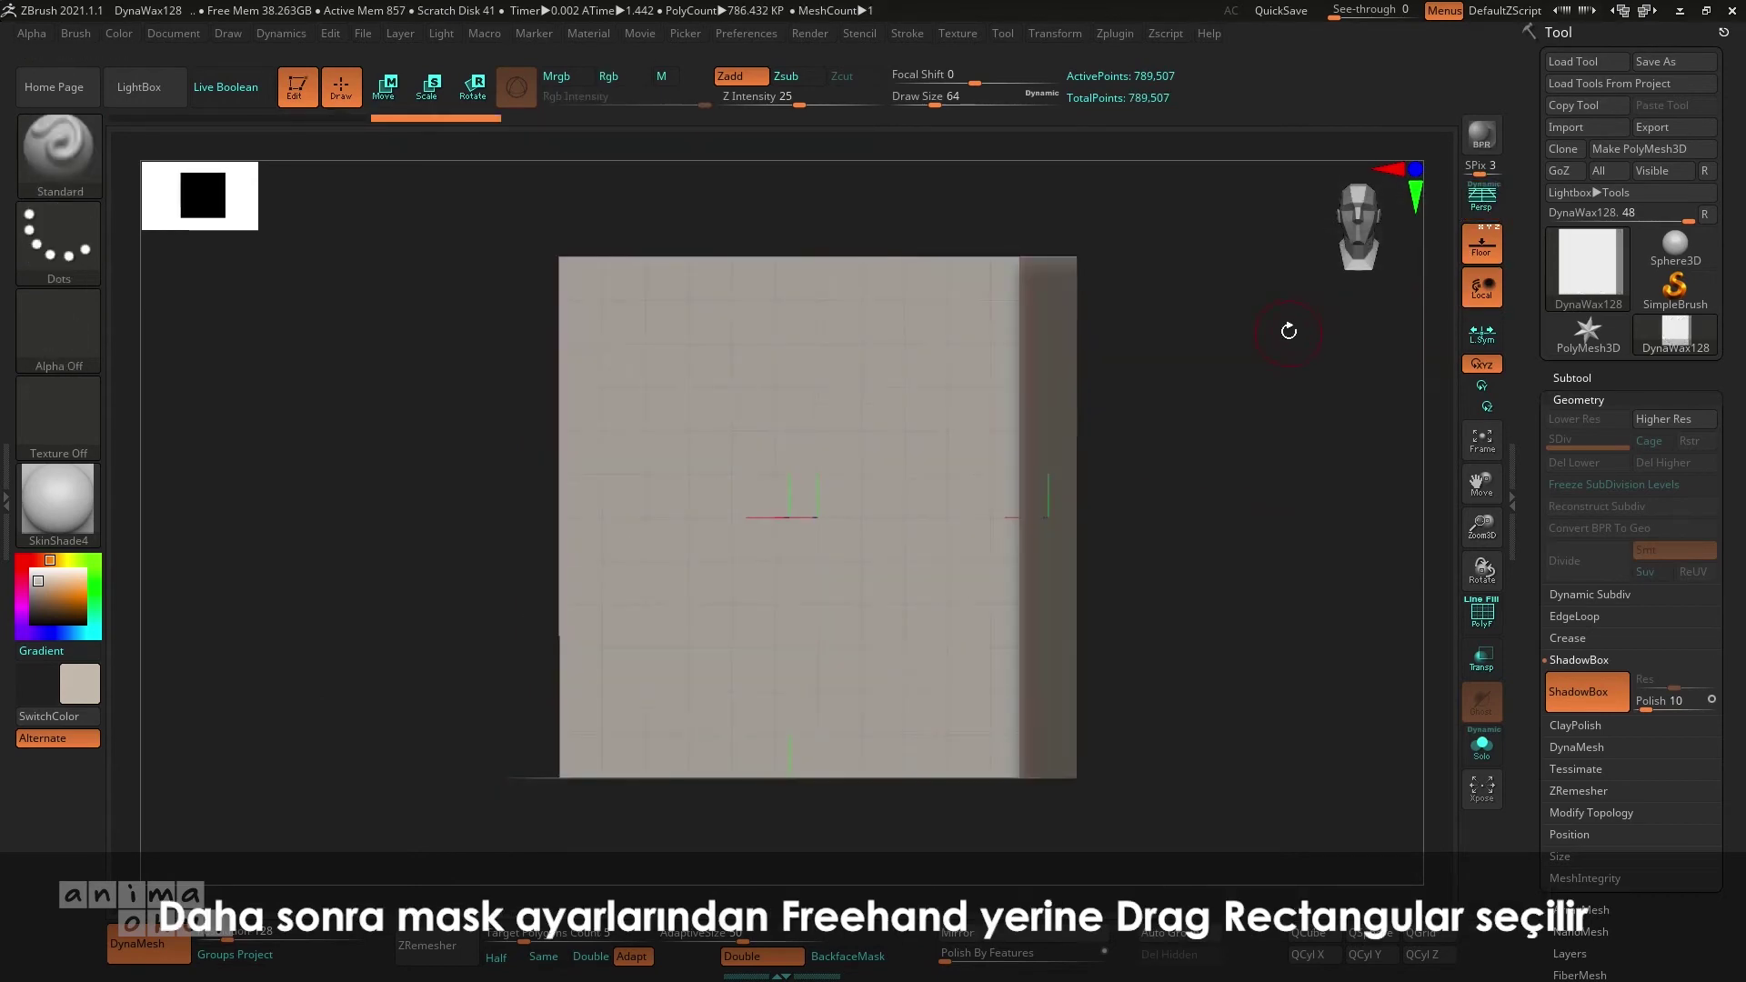
pyautogui.moveTo(1185, 337)
pyautogui.mouseDown()
pyautogui.moveTo(1137, 364)
pyautogui.moveTo(1001, 382)
pyautogui.mouseUp()
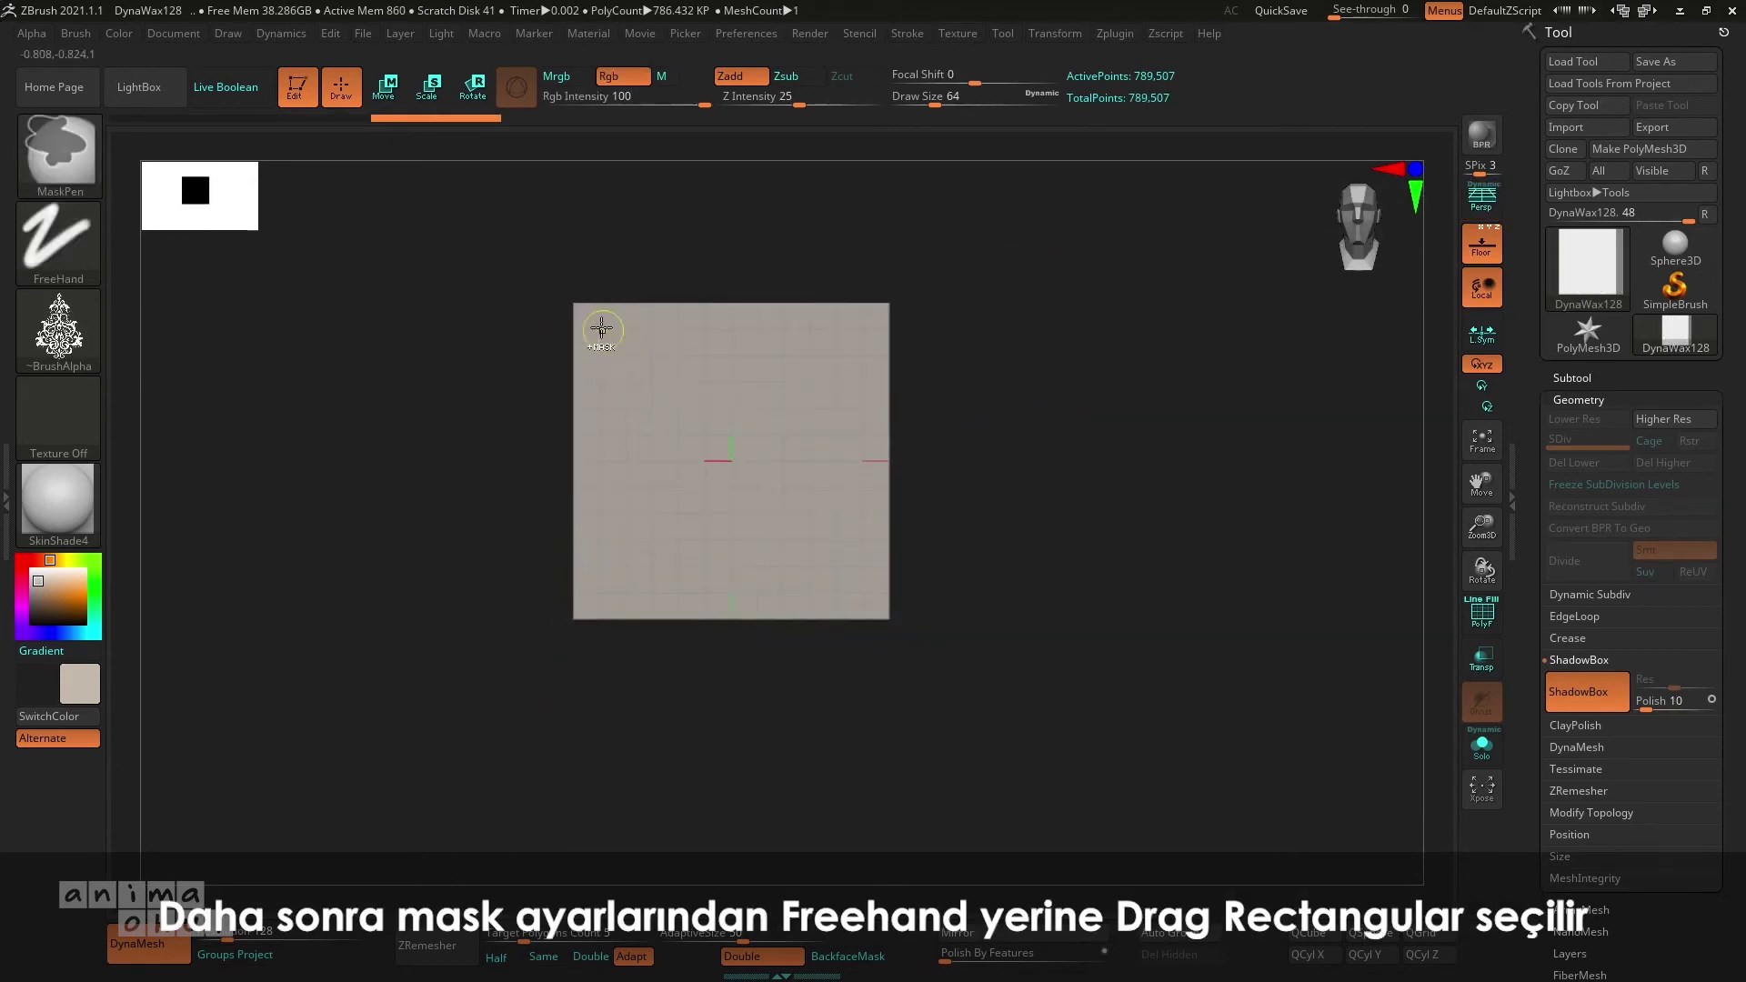
pyautogui.keyDown('ctrl'); pyautogui.moveTo(584, 316); pyautogui.dragTo(699, 427); pyautogui.keyUp('ctrl')
pyautogui.keyDown('ctrl'); pyautogui.click(455, 391); pyautogui.keyUp('ctrl')
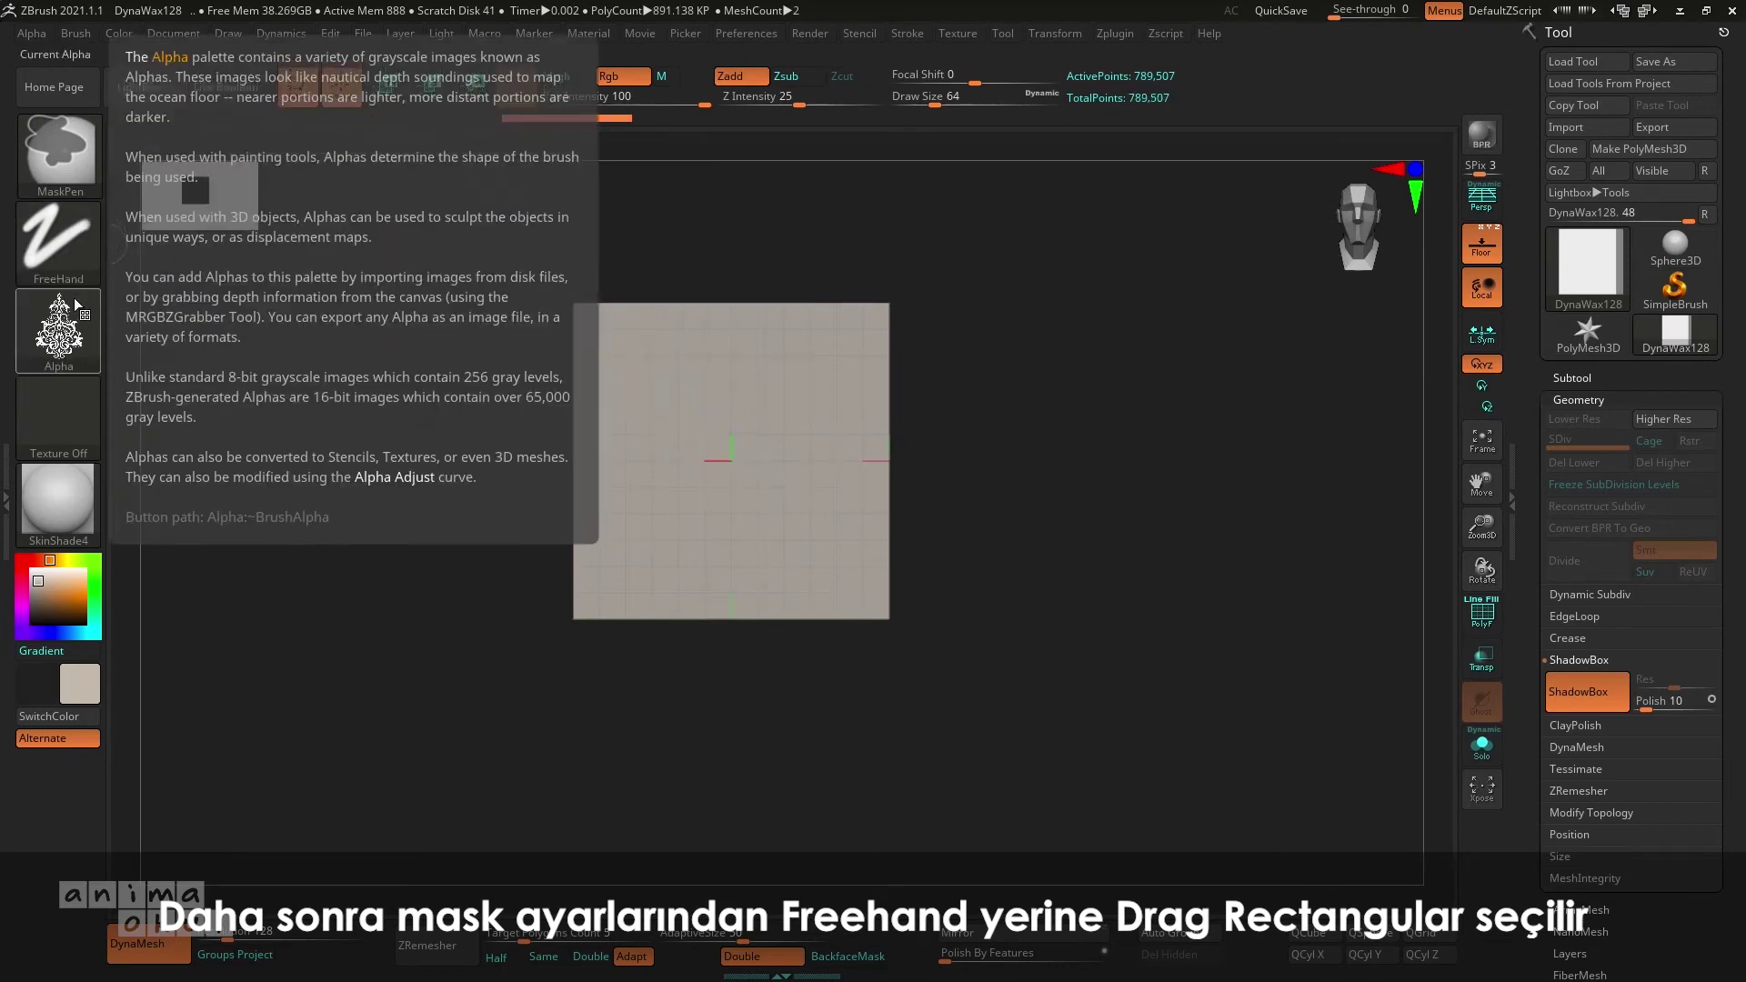
# Step: Stamp the ornament as a DragRect mask from the wall centre at Draw Size 223, Focal Shift -100
pyautogui.click(68, 232)
pyautogui.click(246, 252)
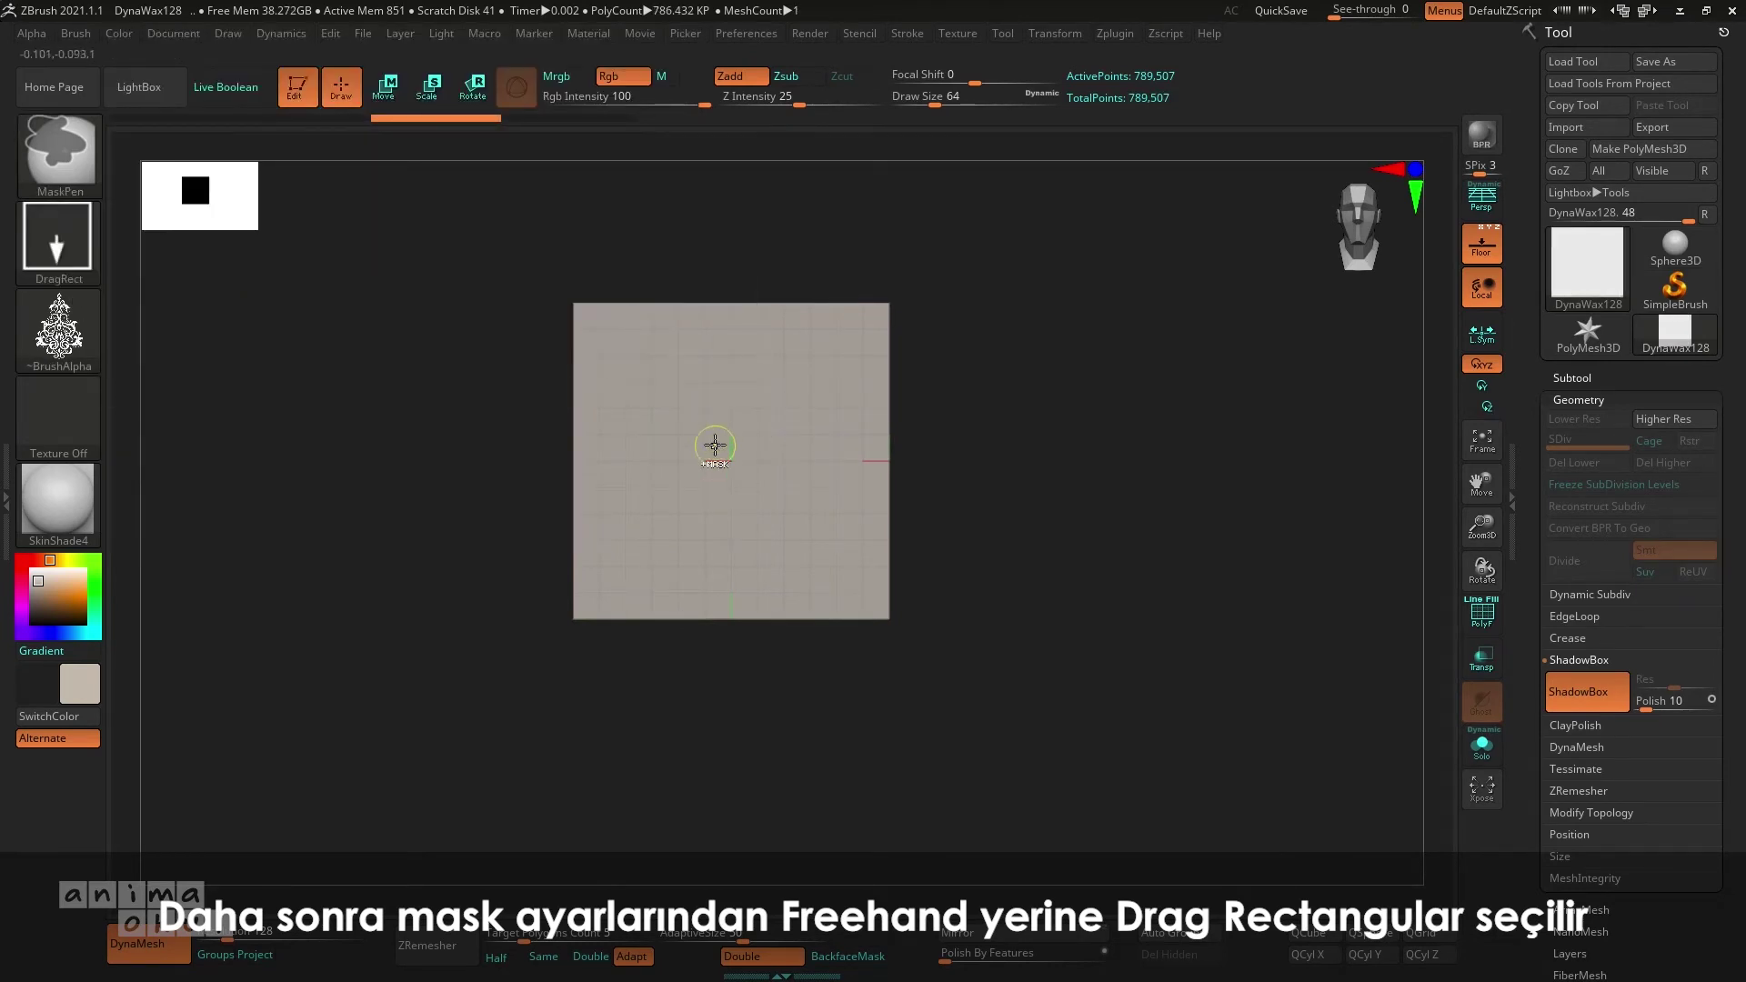
pyautogui.keyDown('ctrl'); pyautogui.moveTo(617, 340); pyautogui.dragTo(718, 467); pyautogui.keyUp('ctrl')
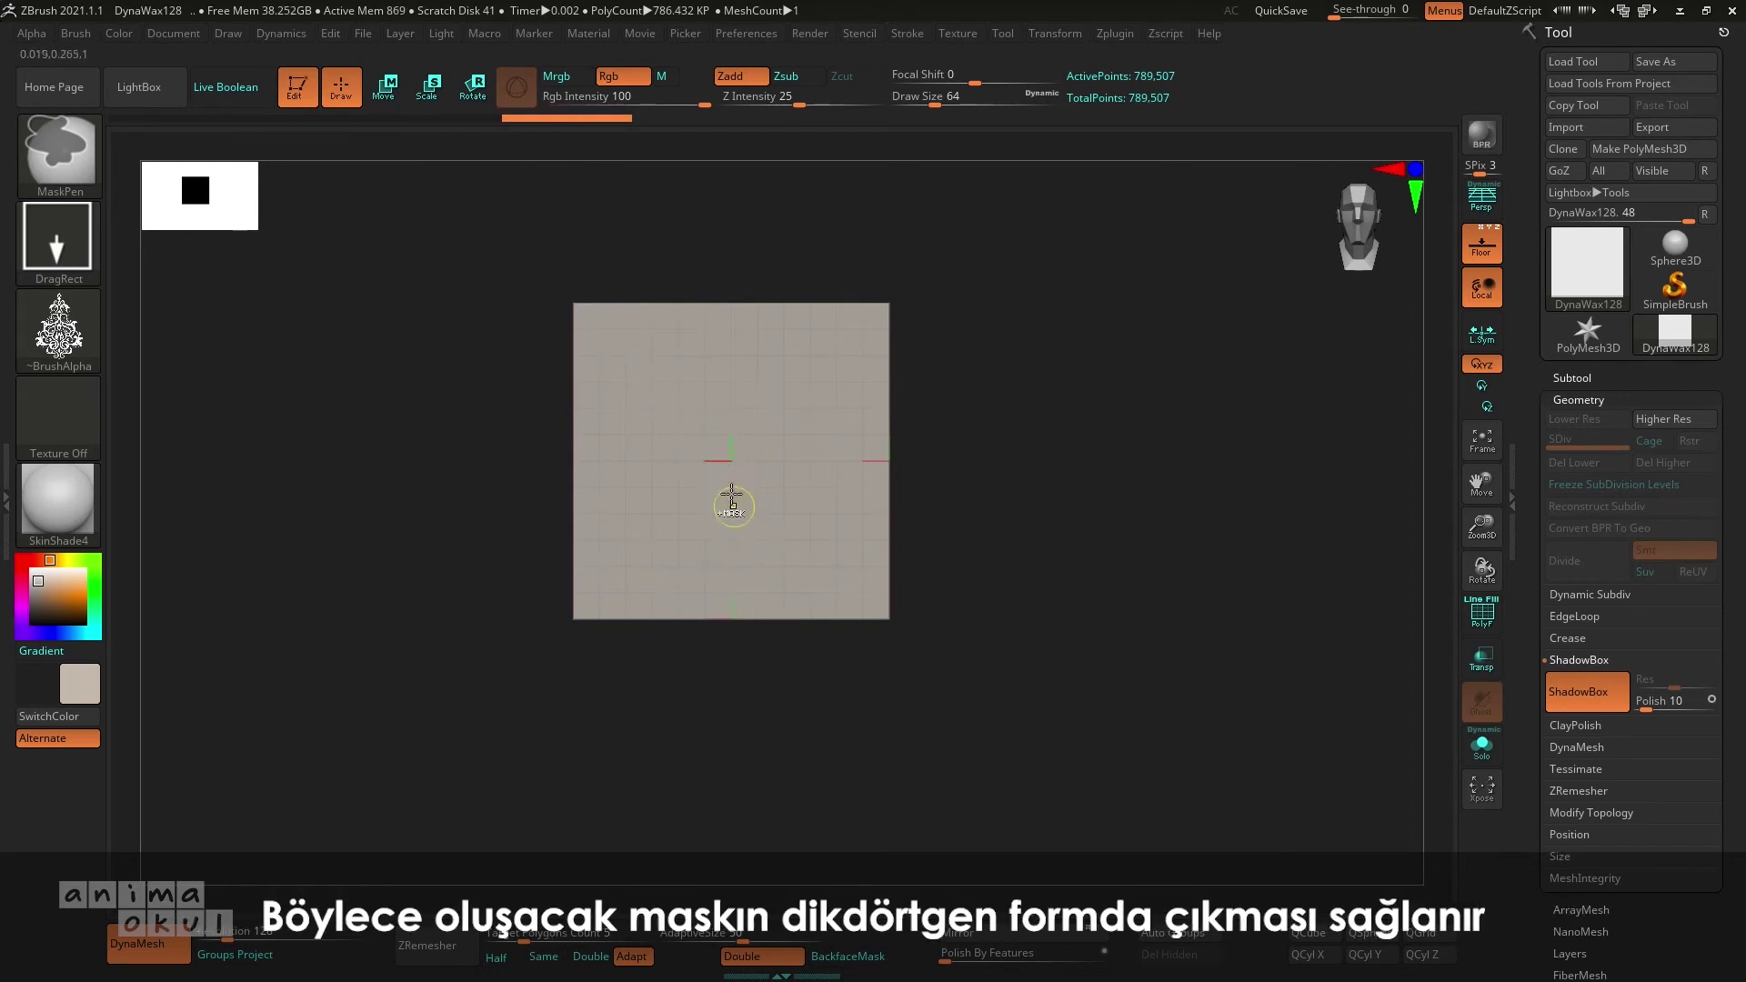
pyautogui.keyDown('ctrl'); pyautogui.moveTo(730, 460); pyautogui.dragTo(726, 320); pyautogui.keyUp('ctrl')
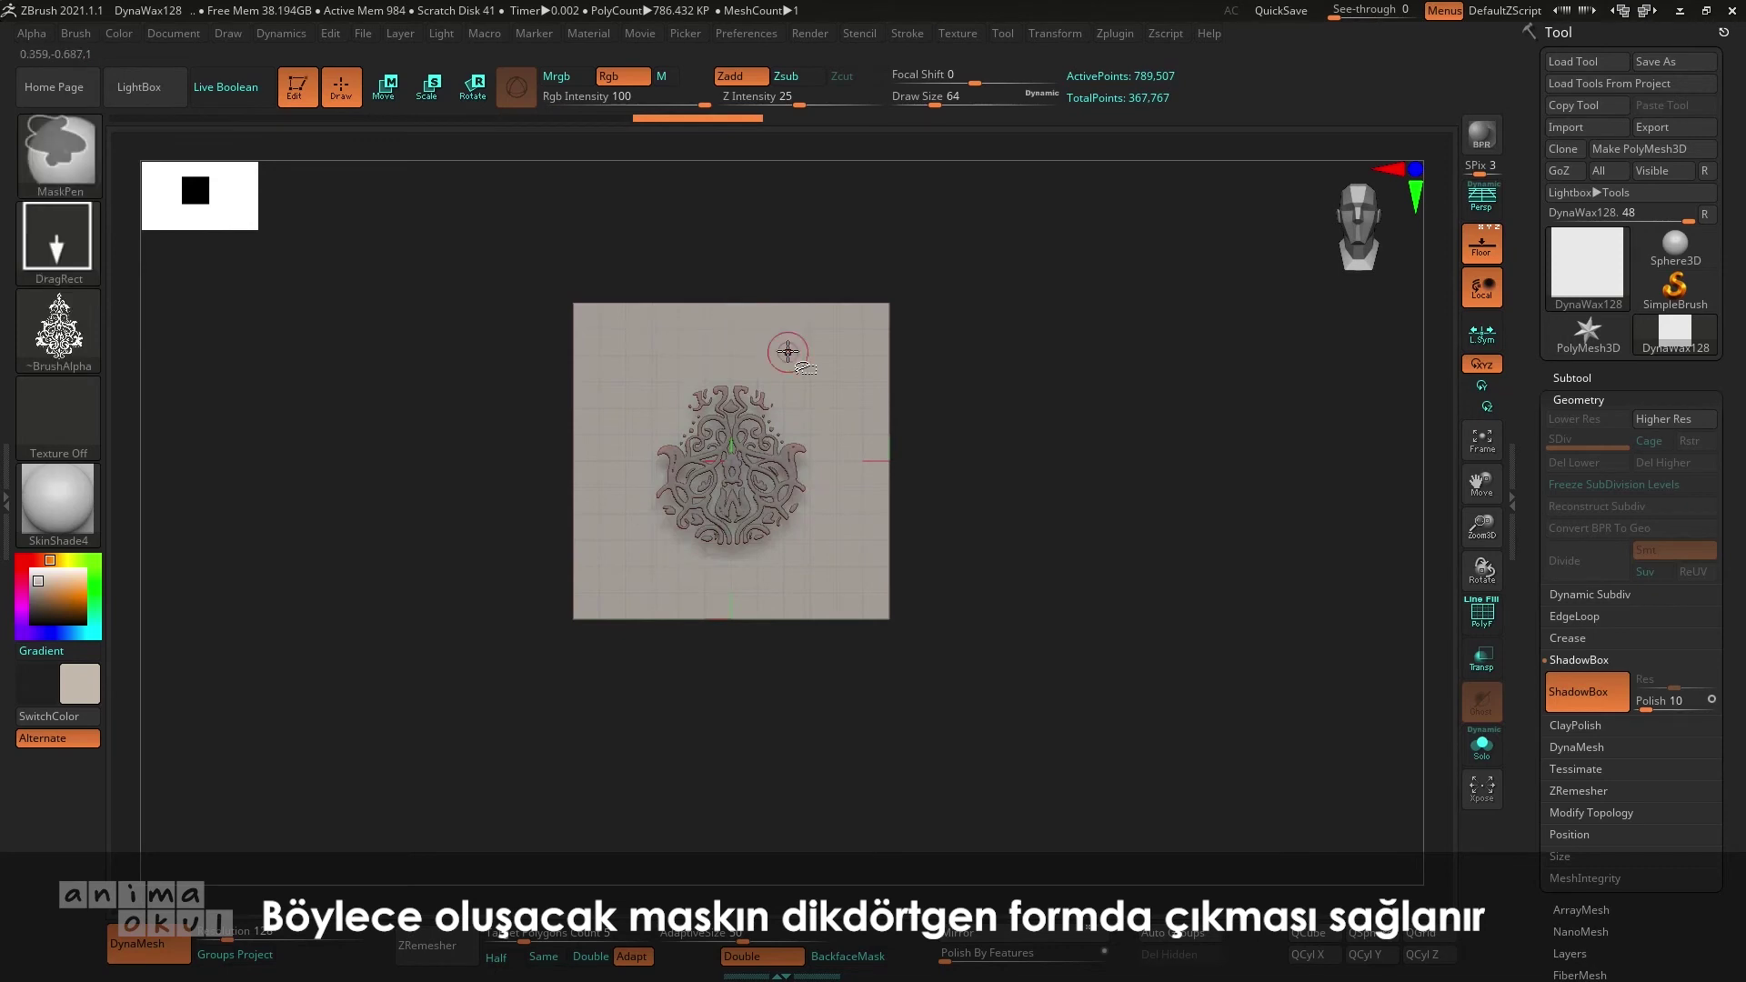
pyautogui.hotkey('ctrl', 'z')
pyautogui.moveTo(951, 104)
pyautogui.mouseDown()
pyautogui.moveTo(970, 105)
pyautogui.moveTo(882, 84)
pyautogui.mouseUp()
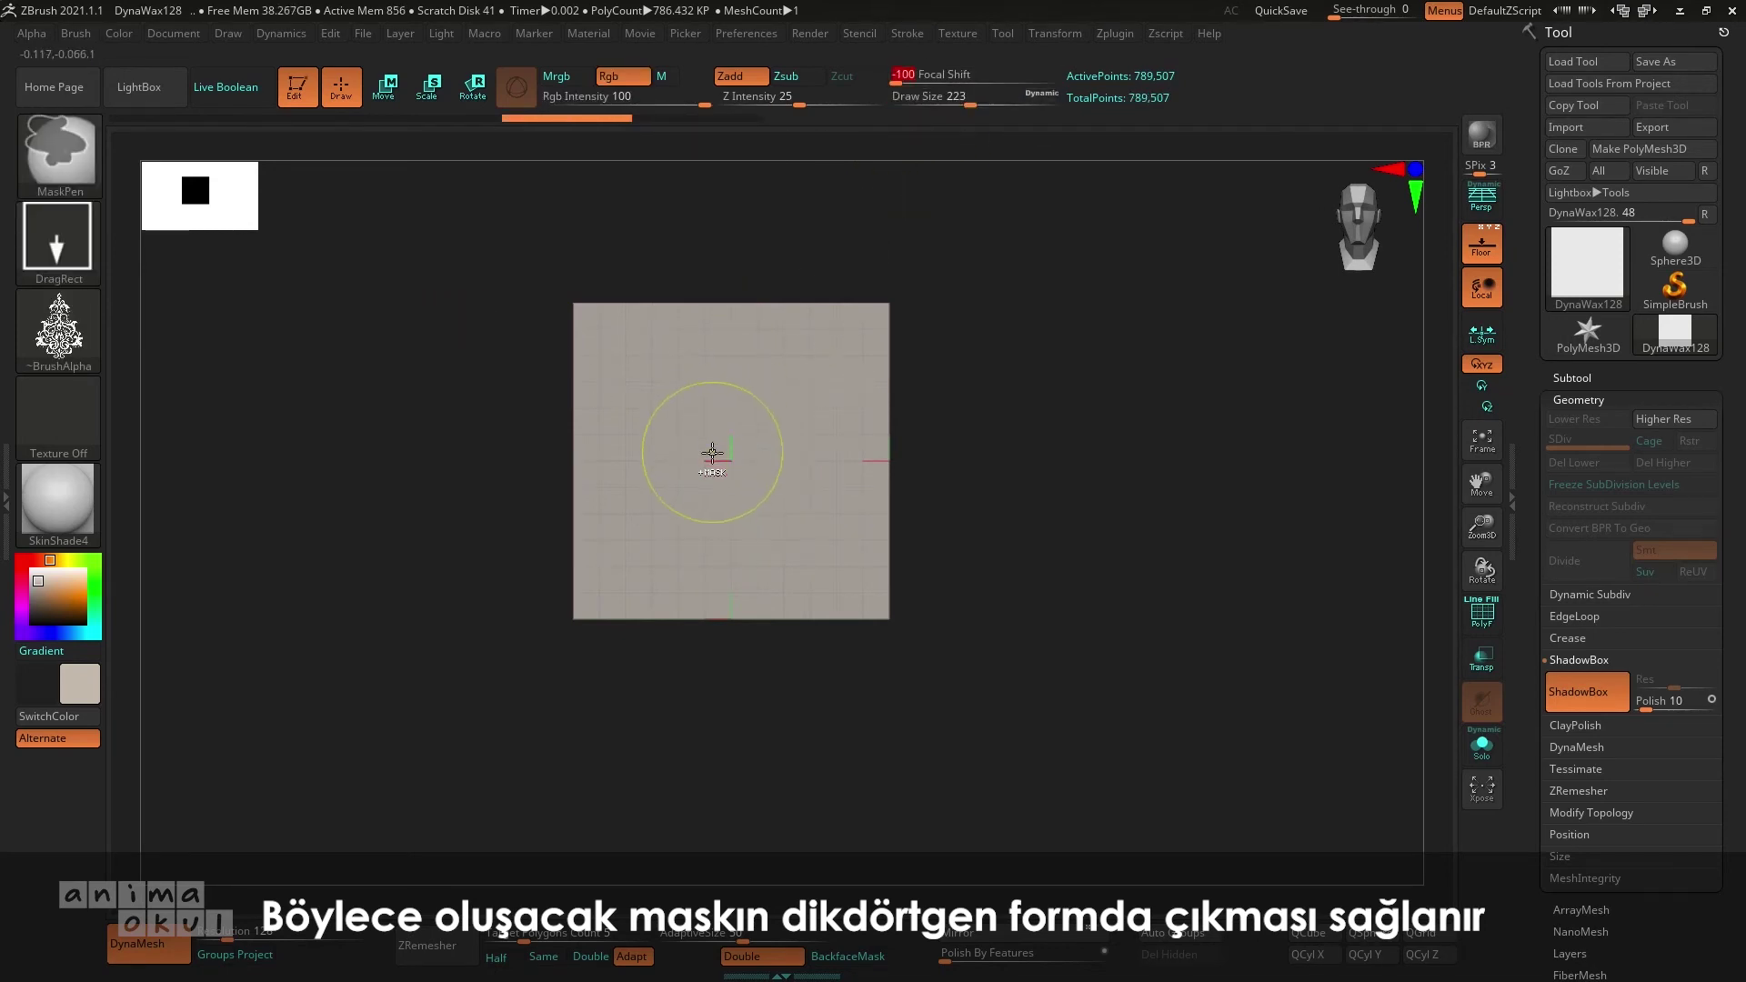
pyautogui.keyDown('ctrl'); pyautogui.moveTo(733, 459); pyautogui.dragTo(733, 229); pyautogui.keyUp('ctrl')
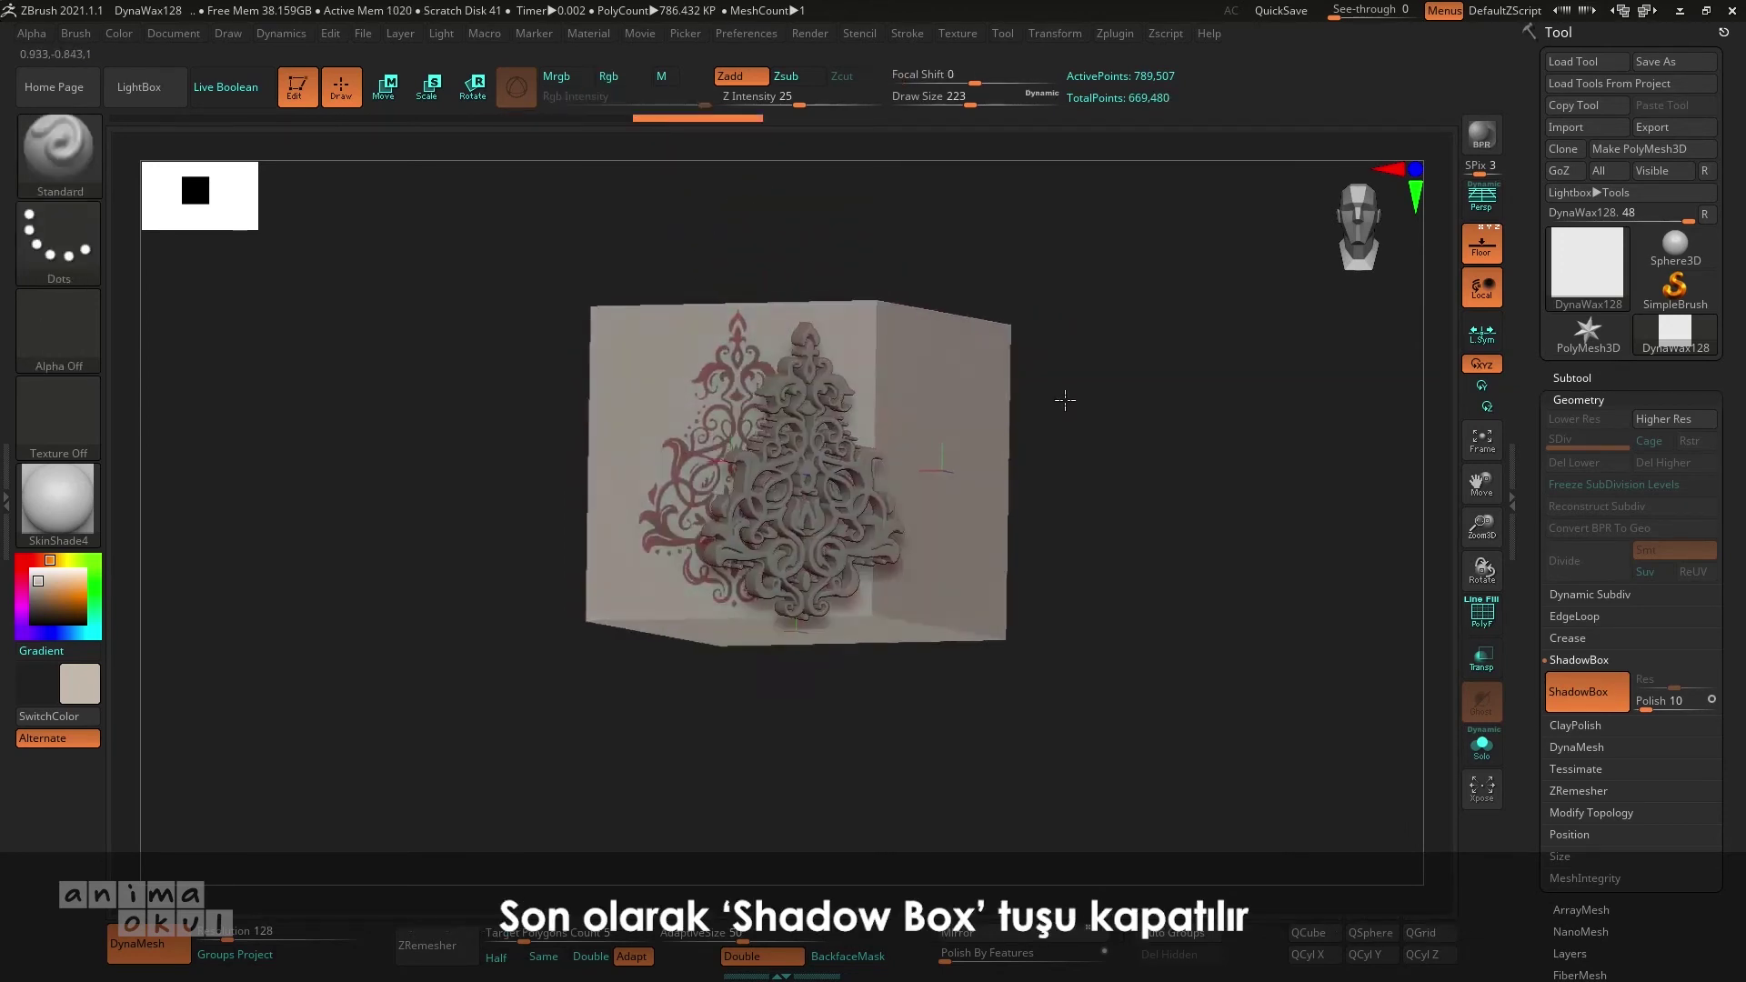
# Step: Turn ShadowBox off, leaving the ornament mesh, then frame and rotate it to inspect
pyautogui.click(1597, 696)
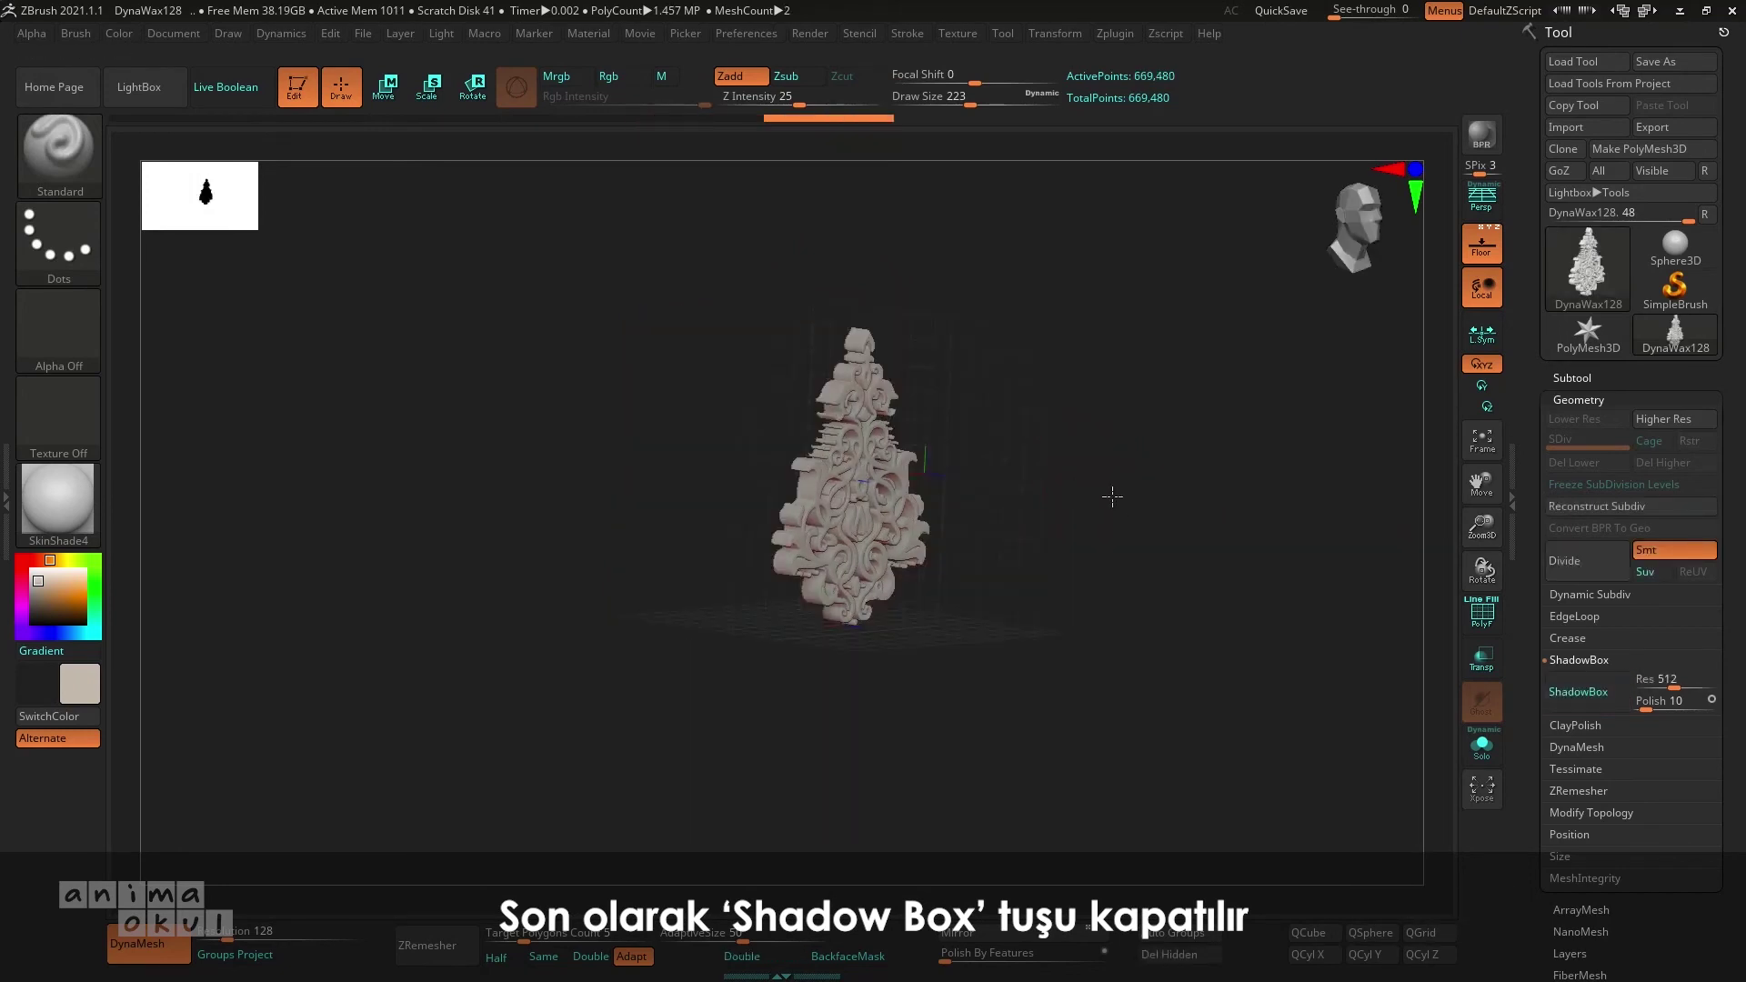
pyautogui.press('f')
pyautogui.moveTo(1251, 524)
pyautogui.mouseDown()
pyautogui.moveTo(1201, 518)
pyautogui.moveTo(1212, 499)
pyautogui.moveTo(1162, 515)
pyautogui.moveTo(1131, 483)
pyautogui.moveTo(1107, 488)
pyautogui.mouseUp()
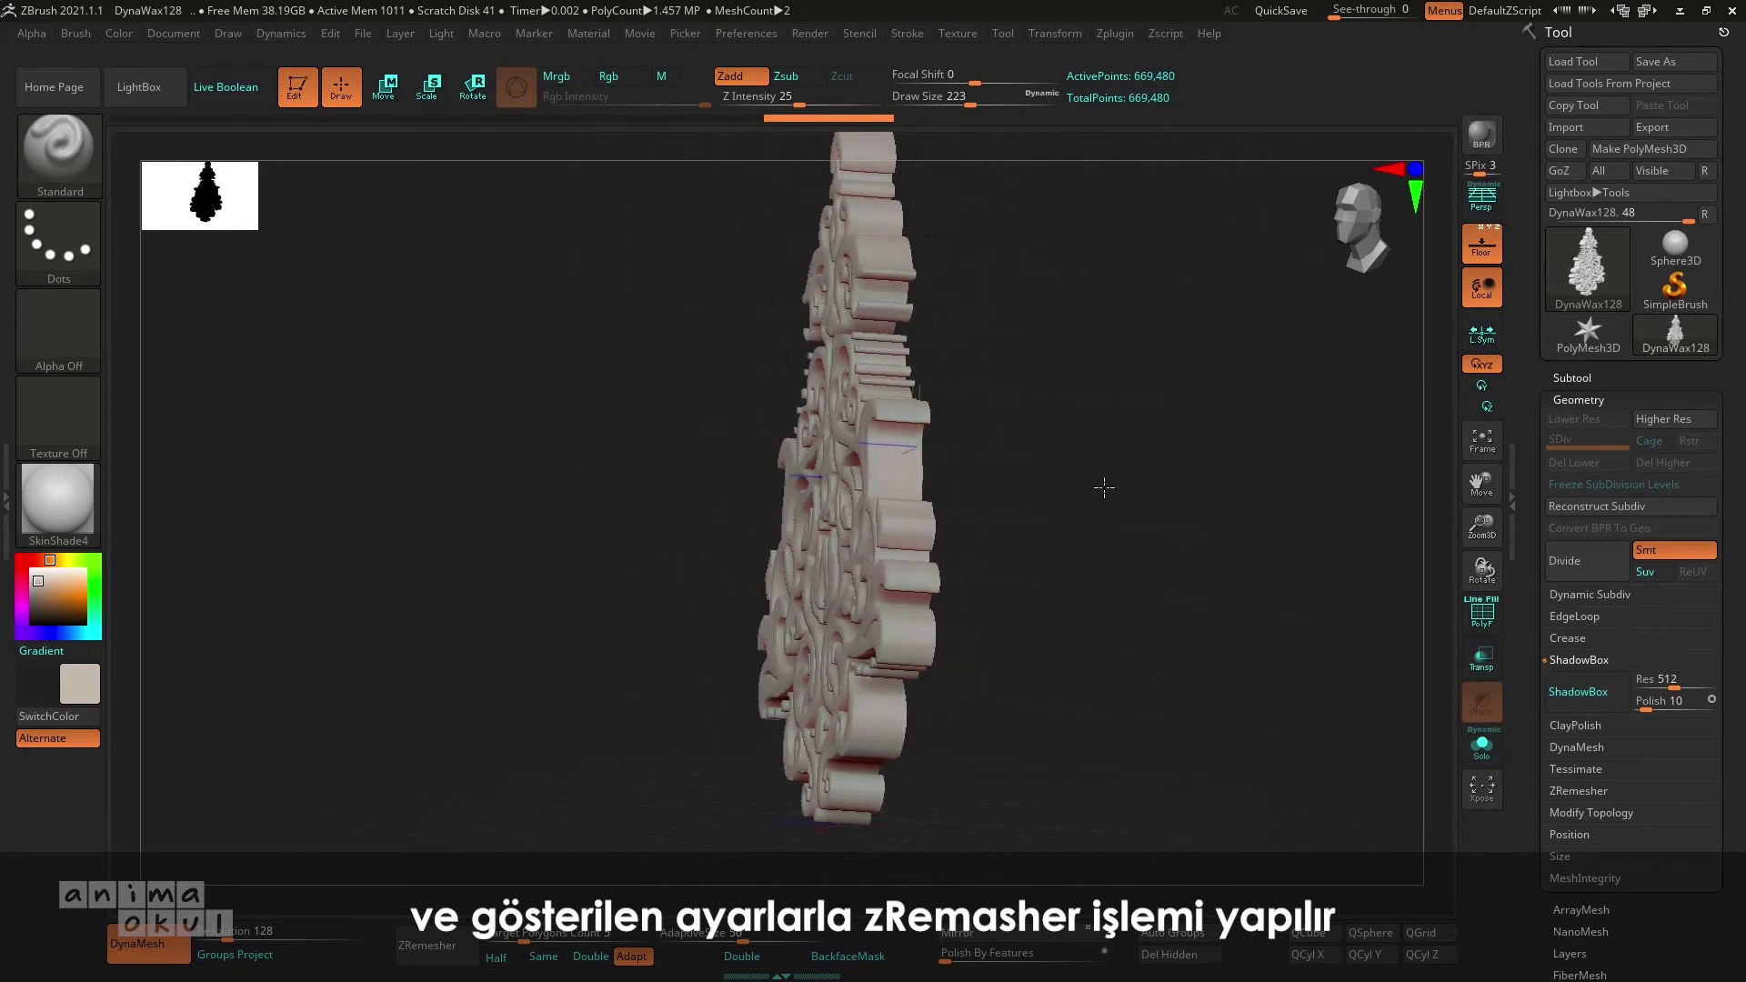
pyautogui.press('w')
pyautogui.moveTo(924, 479); pyautogui.dragTo(1134, 480)
pyautogui.press('q')
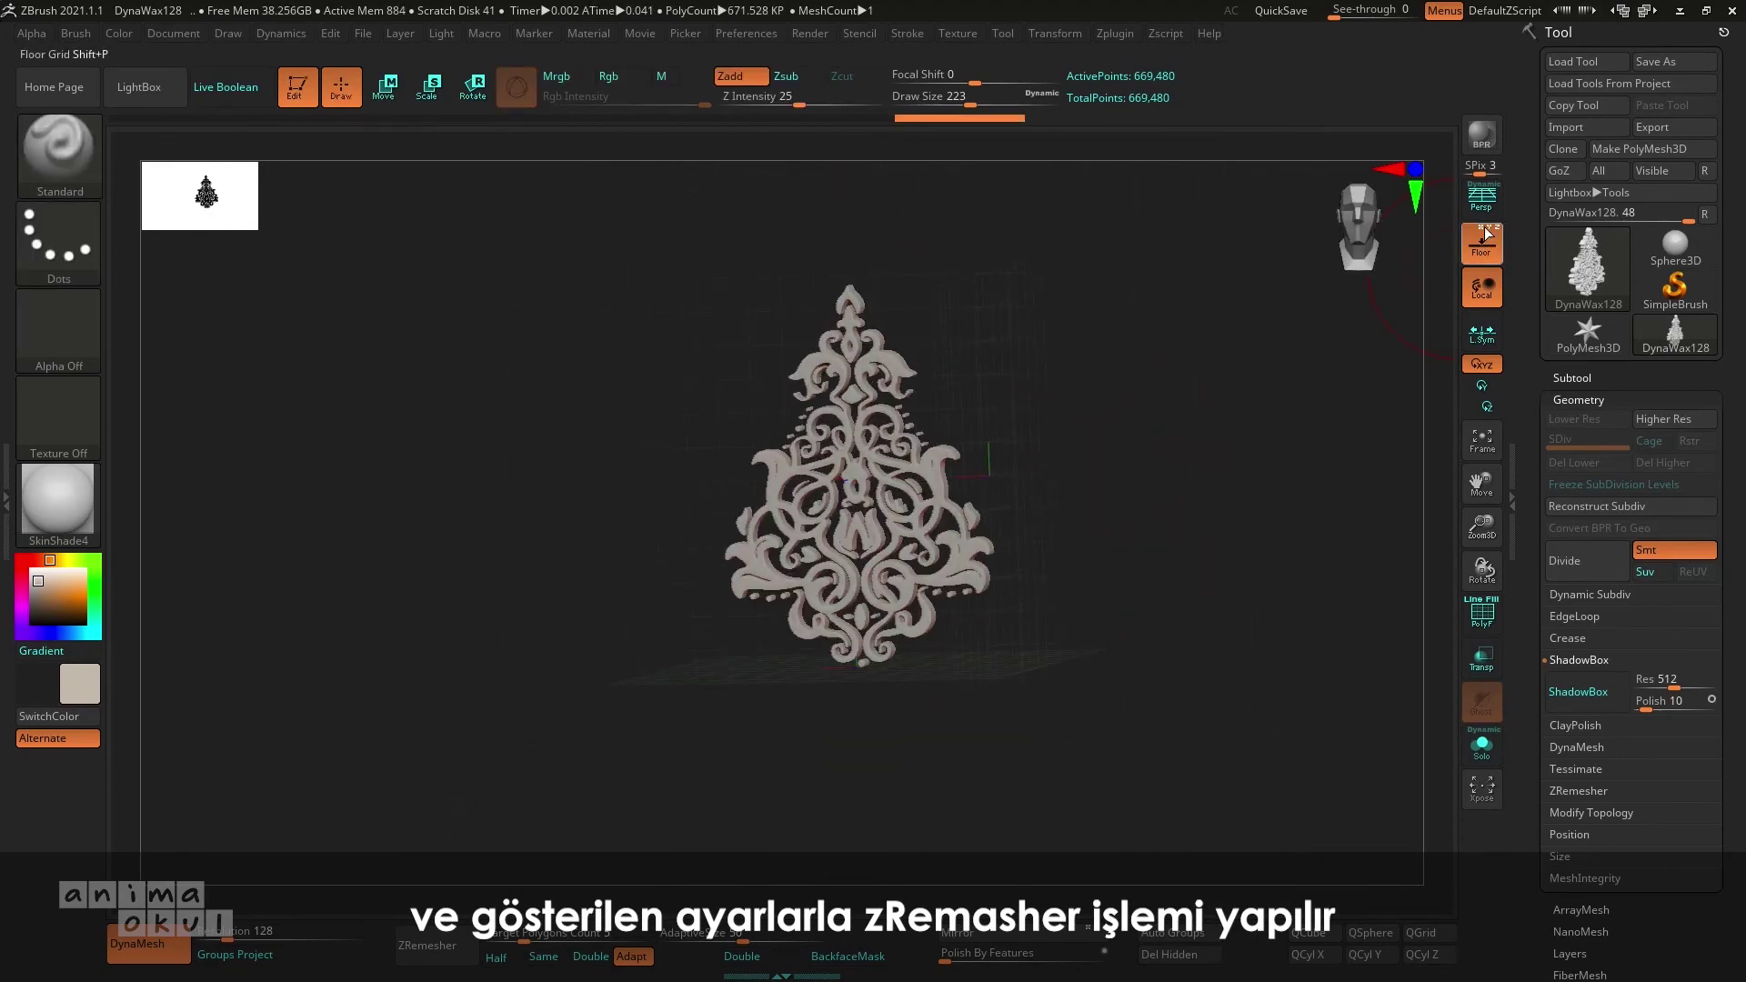
# Step: Toggle perspective and the floor grid while viewing the ornament at an angle
pyautogui.click(1482, 193)
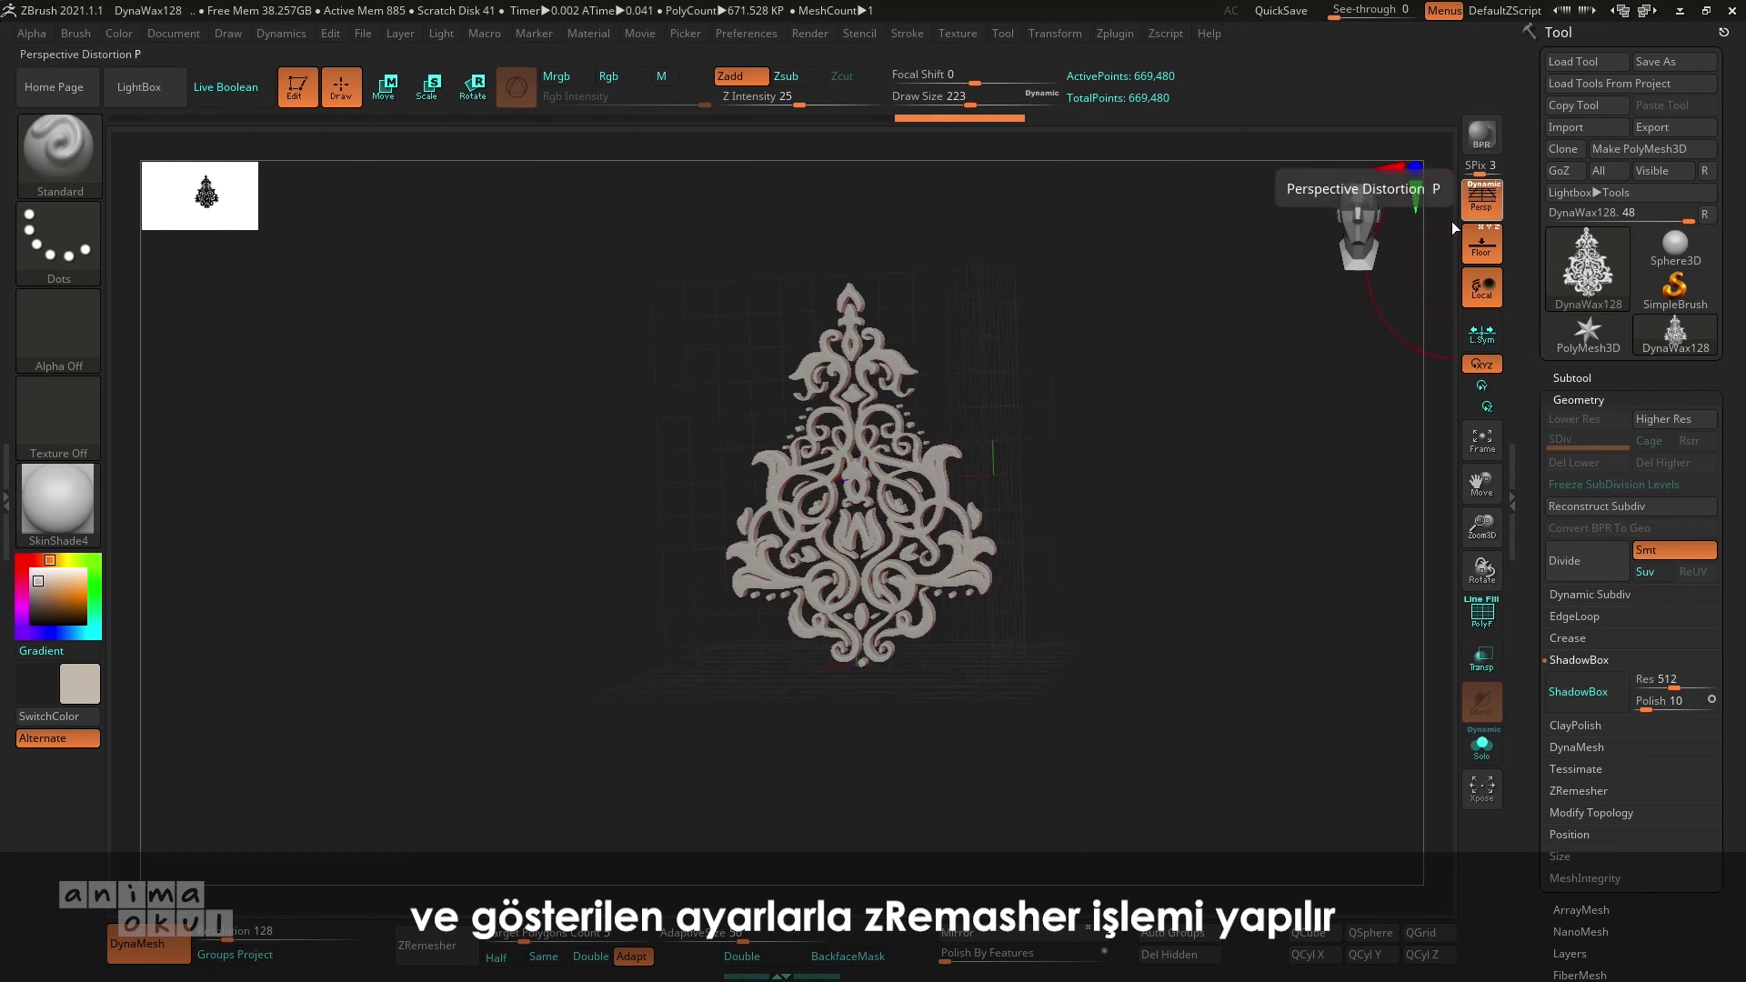
pyautogui.moveTo(1286, 312); pyautogui.dragTo(1456, 241)
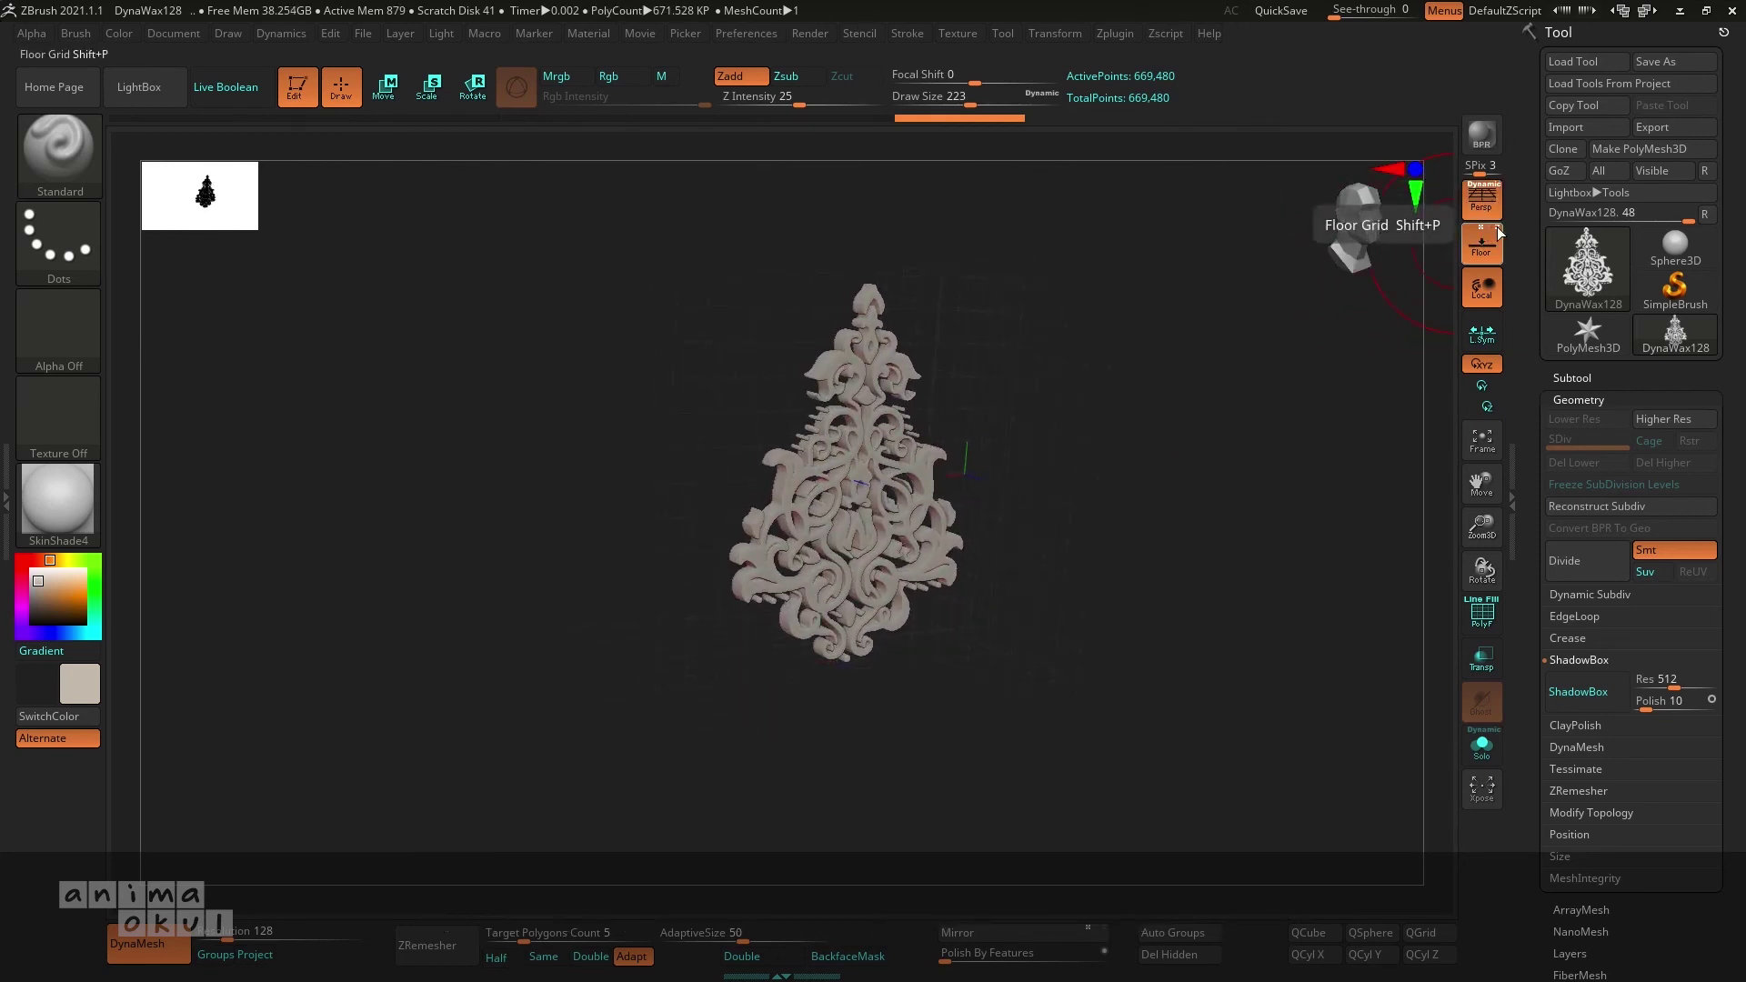
pyautogui.click(1491, 233)
pyautogui.moveTo(1131, 343)
pyautogui.mouseDown()
pyautogui.moveTo(1077, 331)
pyautogui.moveTo(1224, 345)
pyautogui.moveTo(1376, 298)
pyautogui.moveTo(1381, 340)
pyautogui.moveTo(1136, 335)
pyautogui.mouseUp()
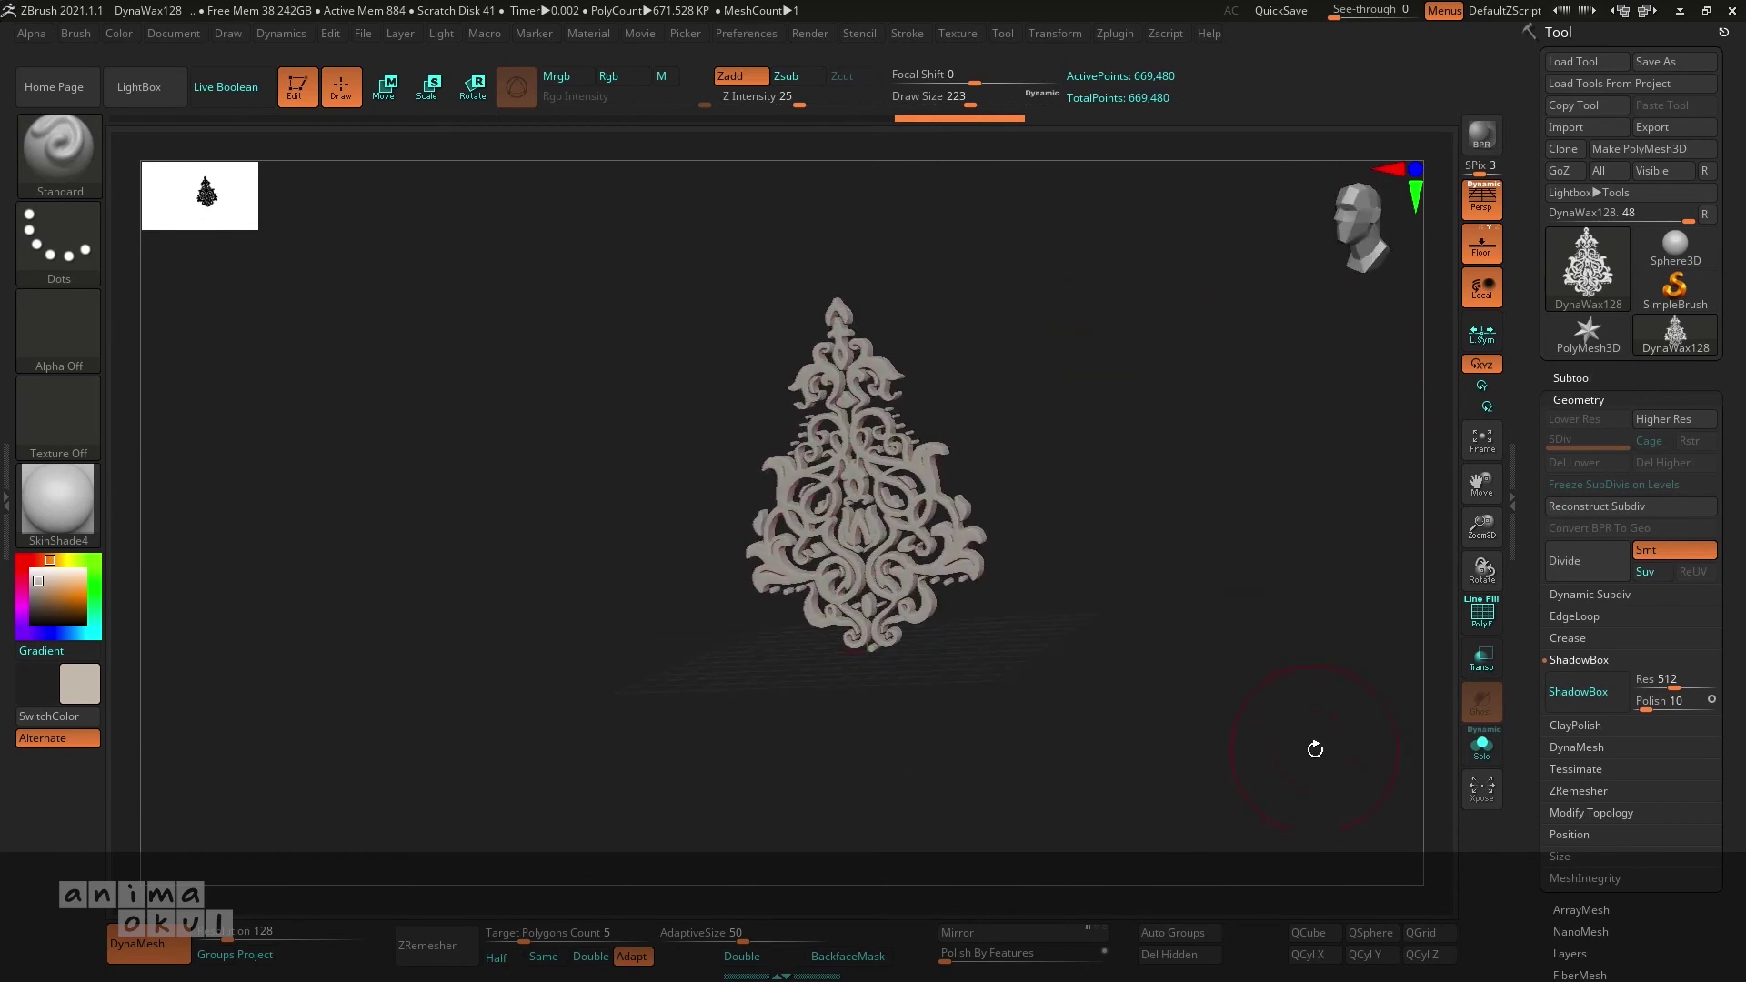
# Step: View the ornament front-on with perspective off and PolyF polygroup display on
pyautogui.keyDown('shift'); pyautogui.moveTo(1254, 696); pyautogui.dragTo(1489, 191); pyautogui.keyUp('shift')
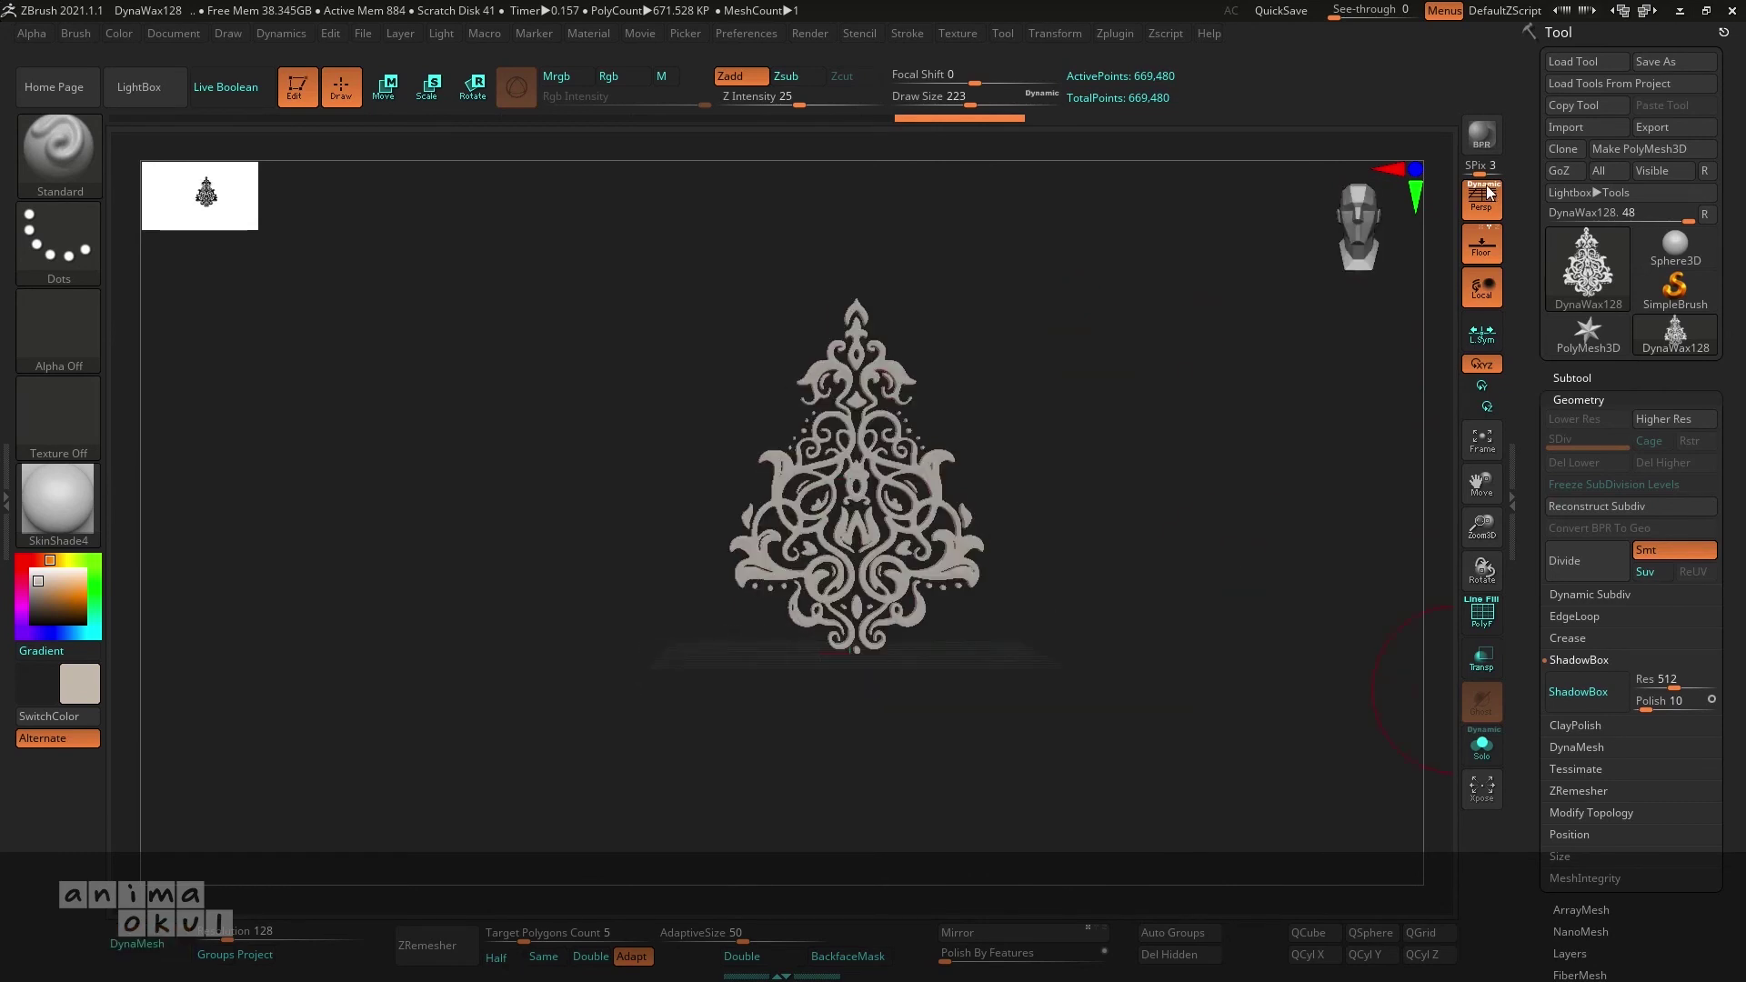
pyautogui.click(1489, 195)
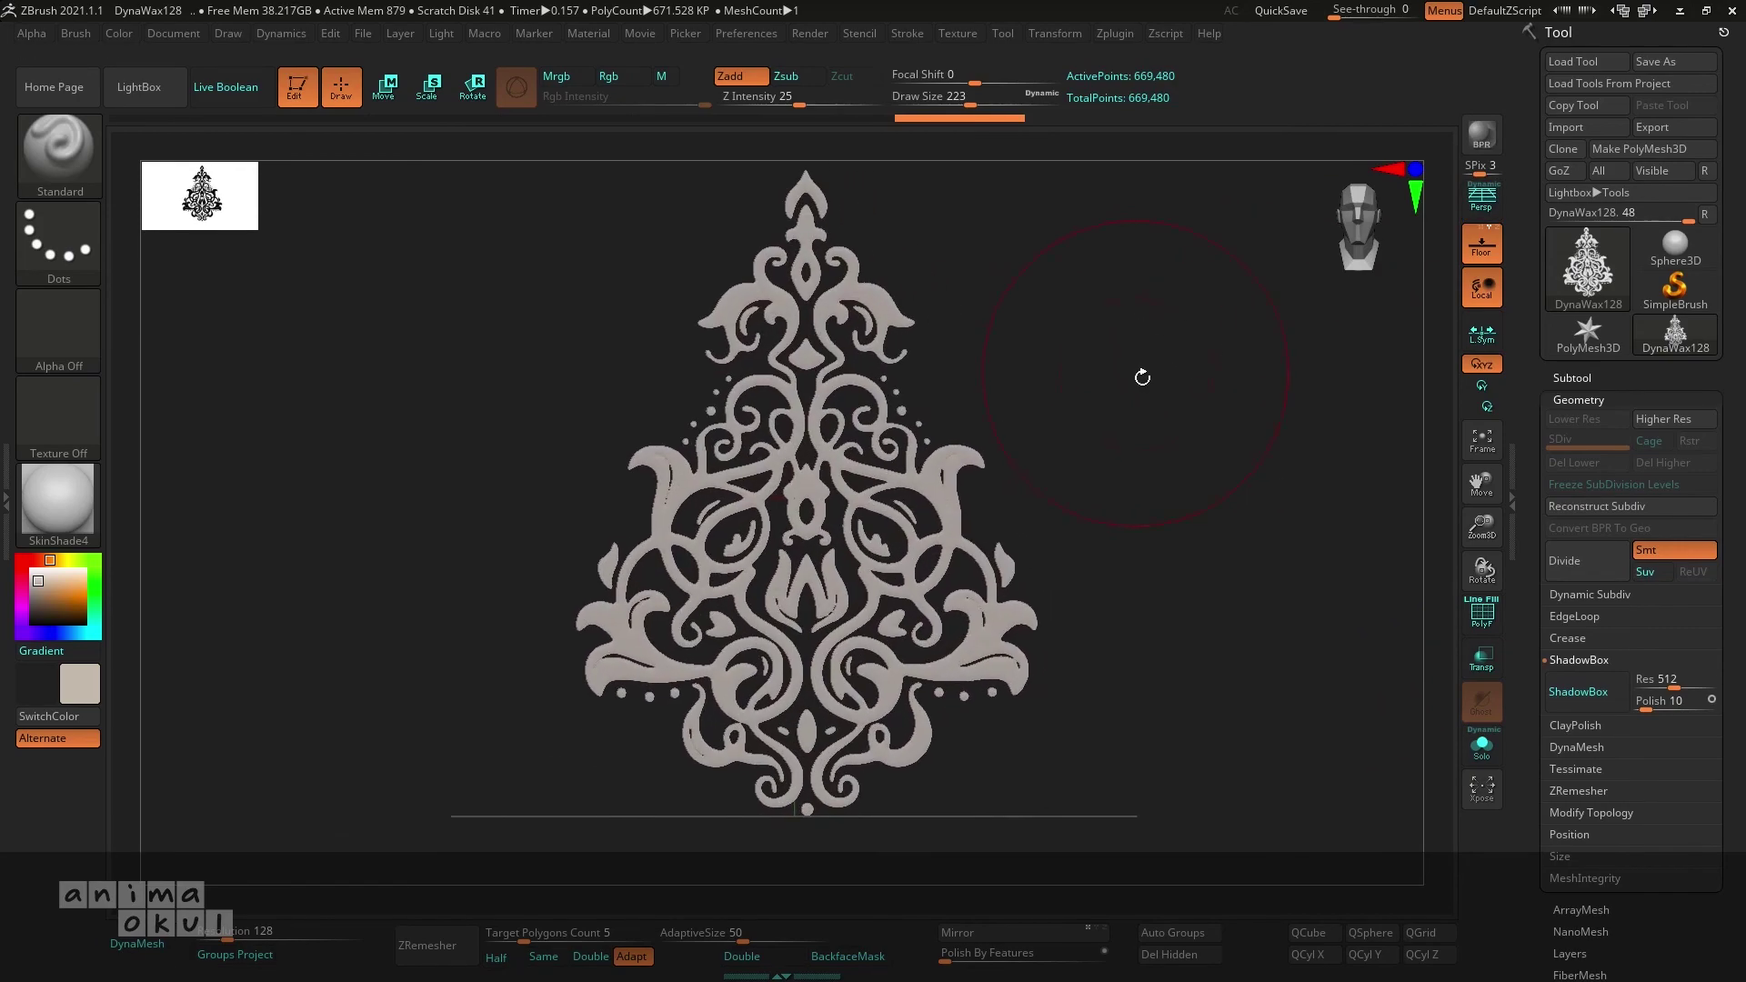
pyautogui.moveTo(1143, 378); pyautogui.dragTo(1425, 632)
pyautogui.click(1492, 626)
pyautogui.moveTo(1044, 499)
pyautogui.mouseDown()
pyautogui.moveTo(1365, 495)
pyautogui.moveTo(1260, 365)
pyautogui.moveTo(1534, 449)
pyautogui.moveTo(1192, 508)
pyautogui.moveTo(1083, 464)
pyautogui.moveTo(1449, 621)
pyautogui.mouseUp()
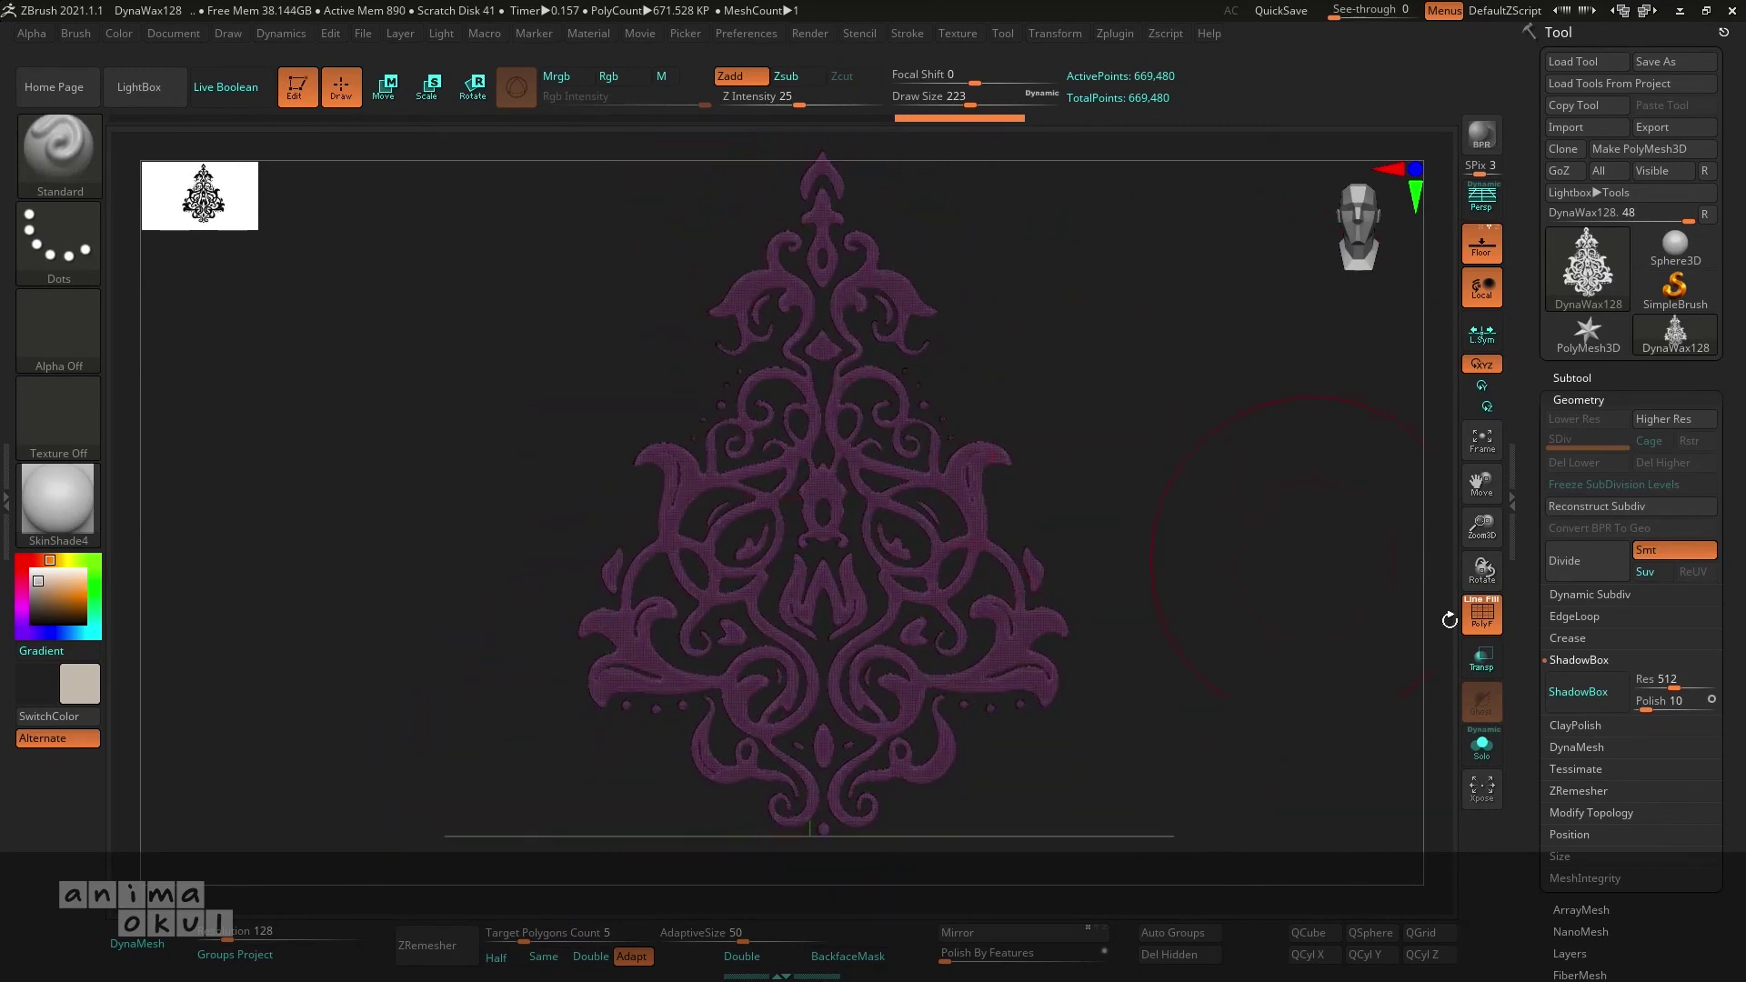
# Step: Set ZRemesher to KeepGroups and Half, with Adapt off and AdaptiveSize 0
pyautogui.click(1570, 399)
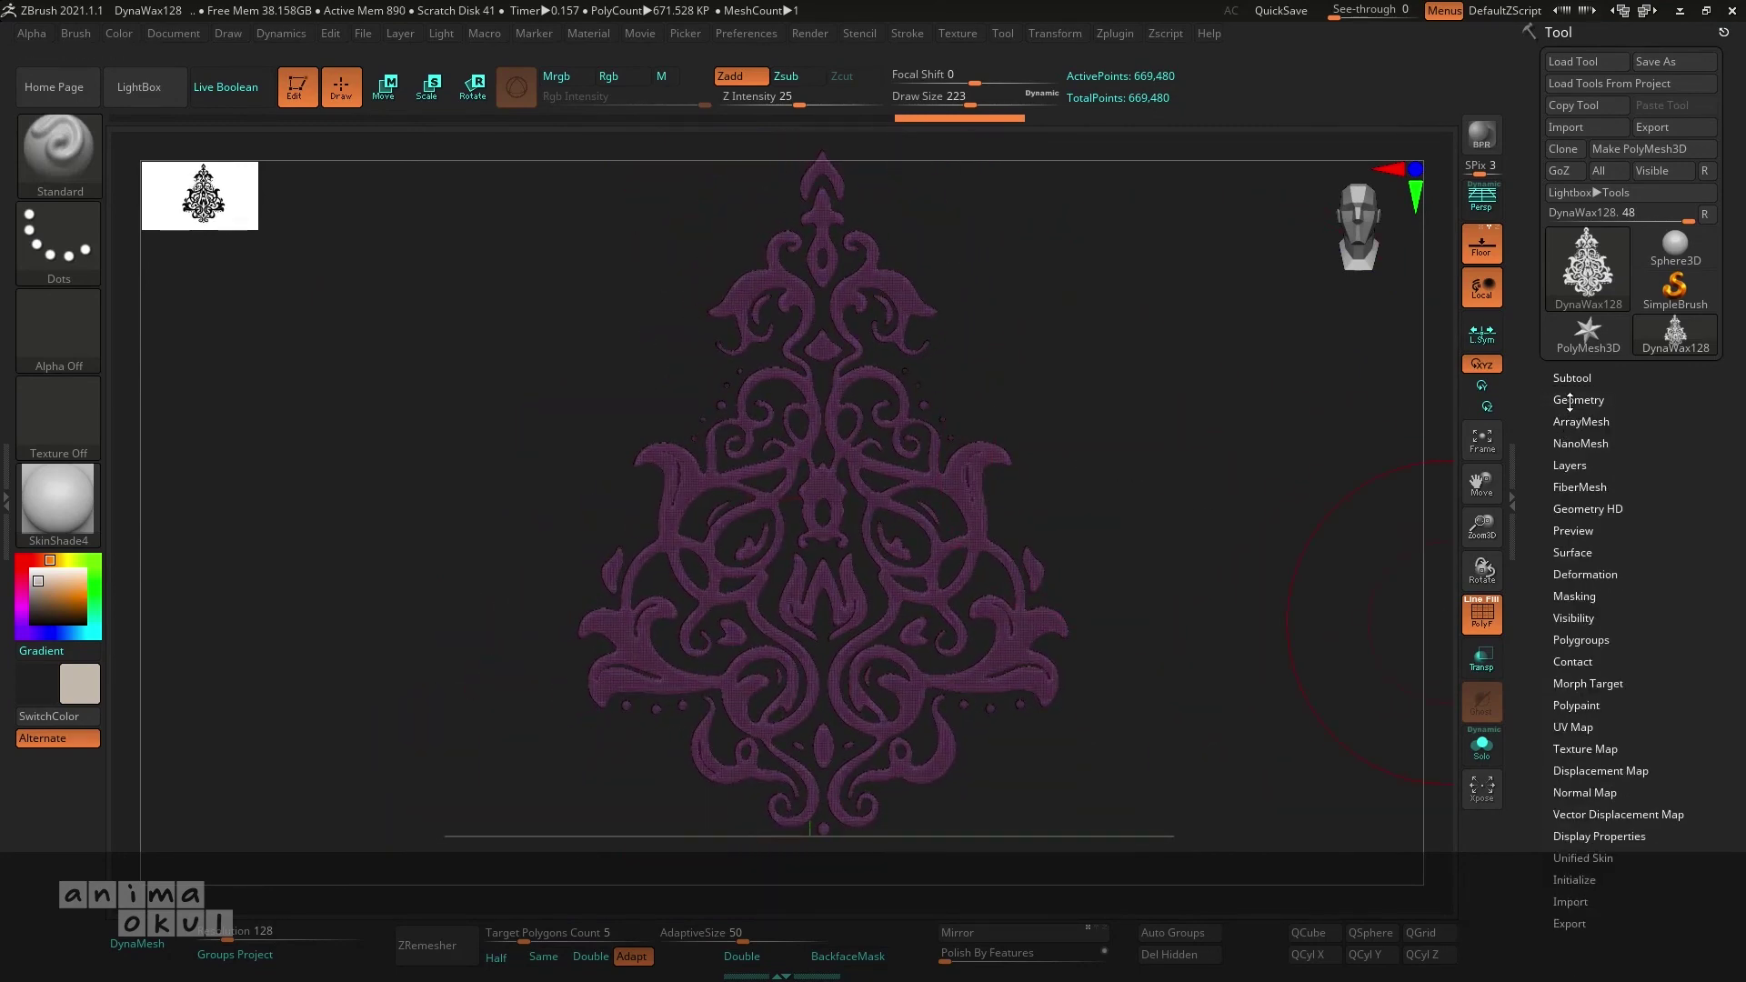
pyautogui.click(1570, 401)
pyautogui.scroll(-3, 1578, 546)
pyautogui.scroll(-1, 1578, 623)
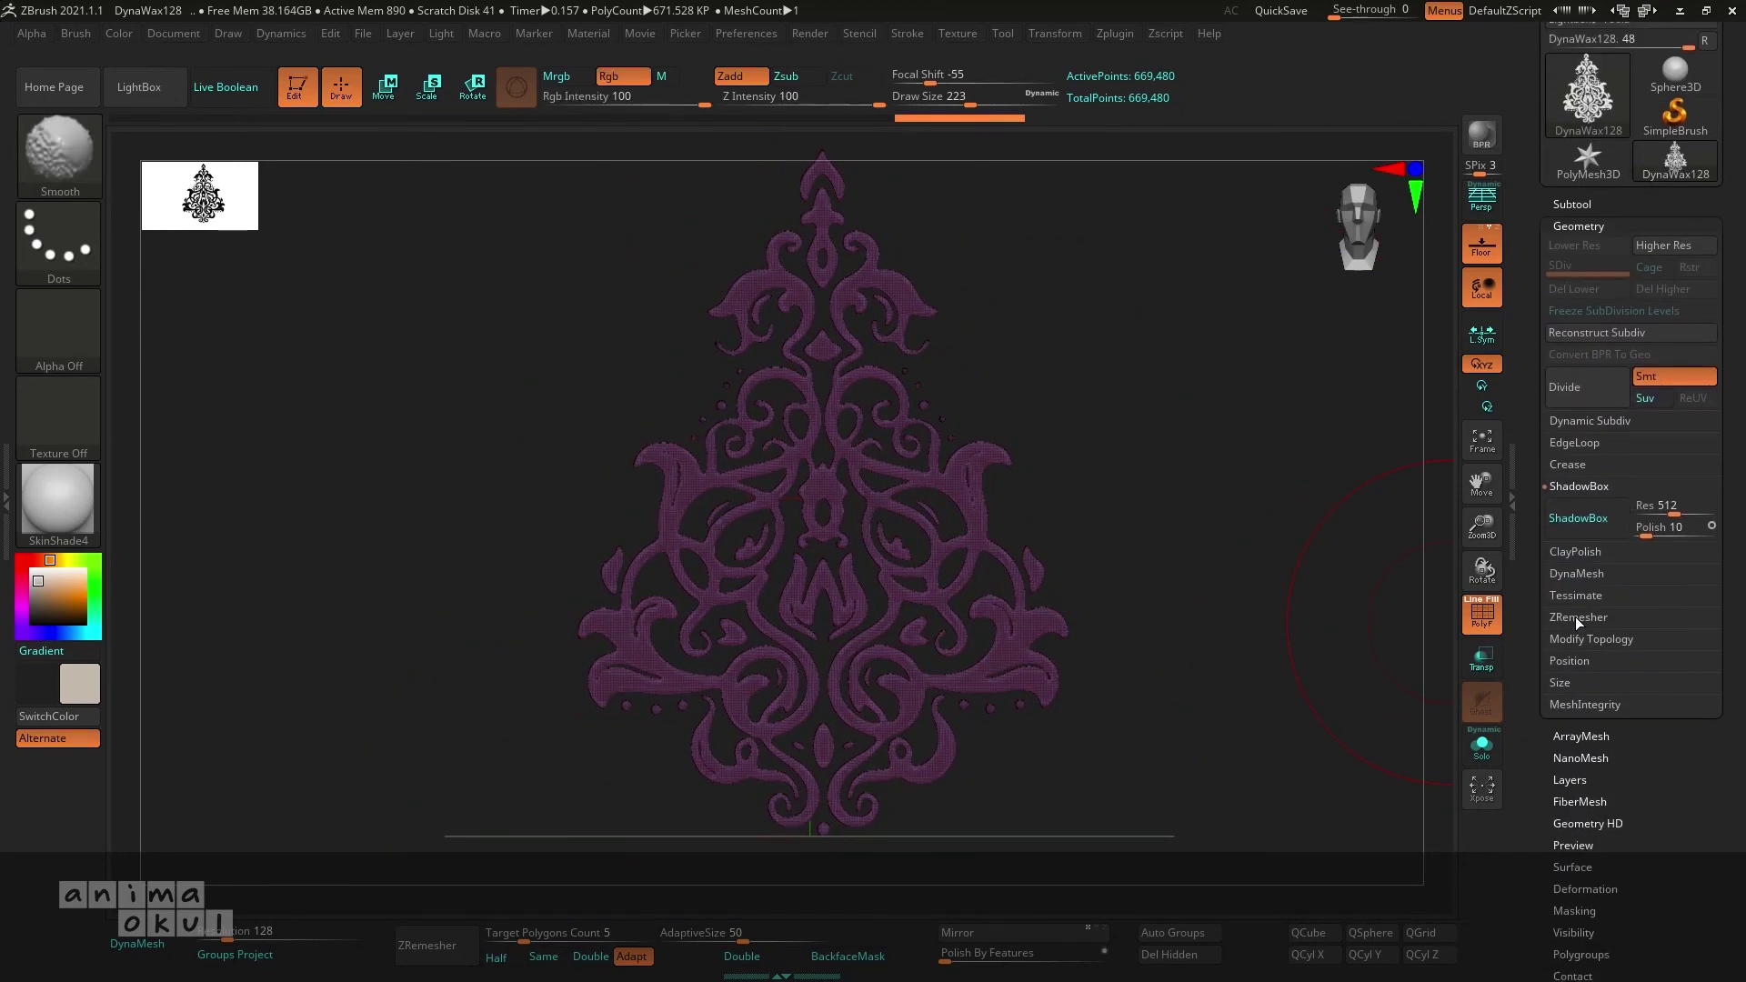
pyautogui.click(1578, 617)
pyautogui.moveTo(1537, 697); pyautogui.dragTo(1536, 534)
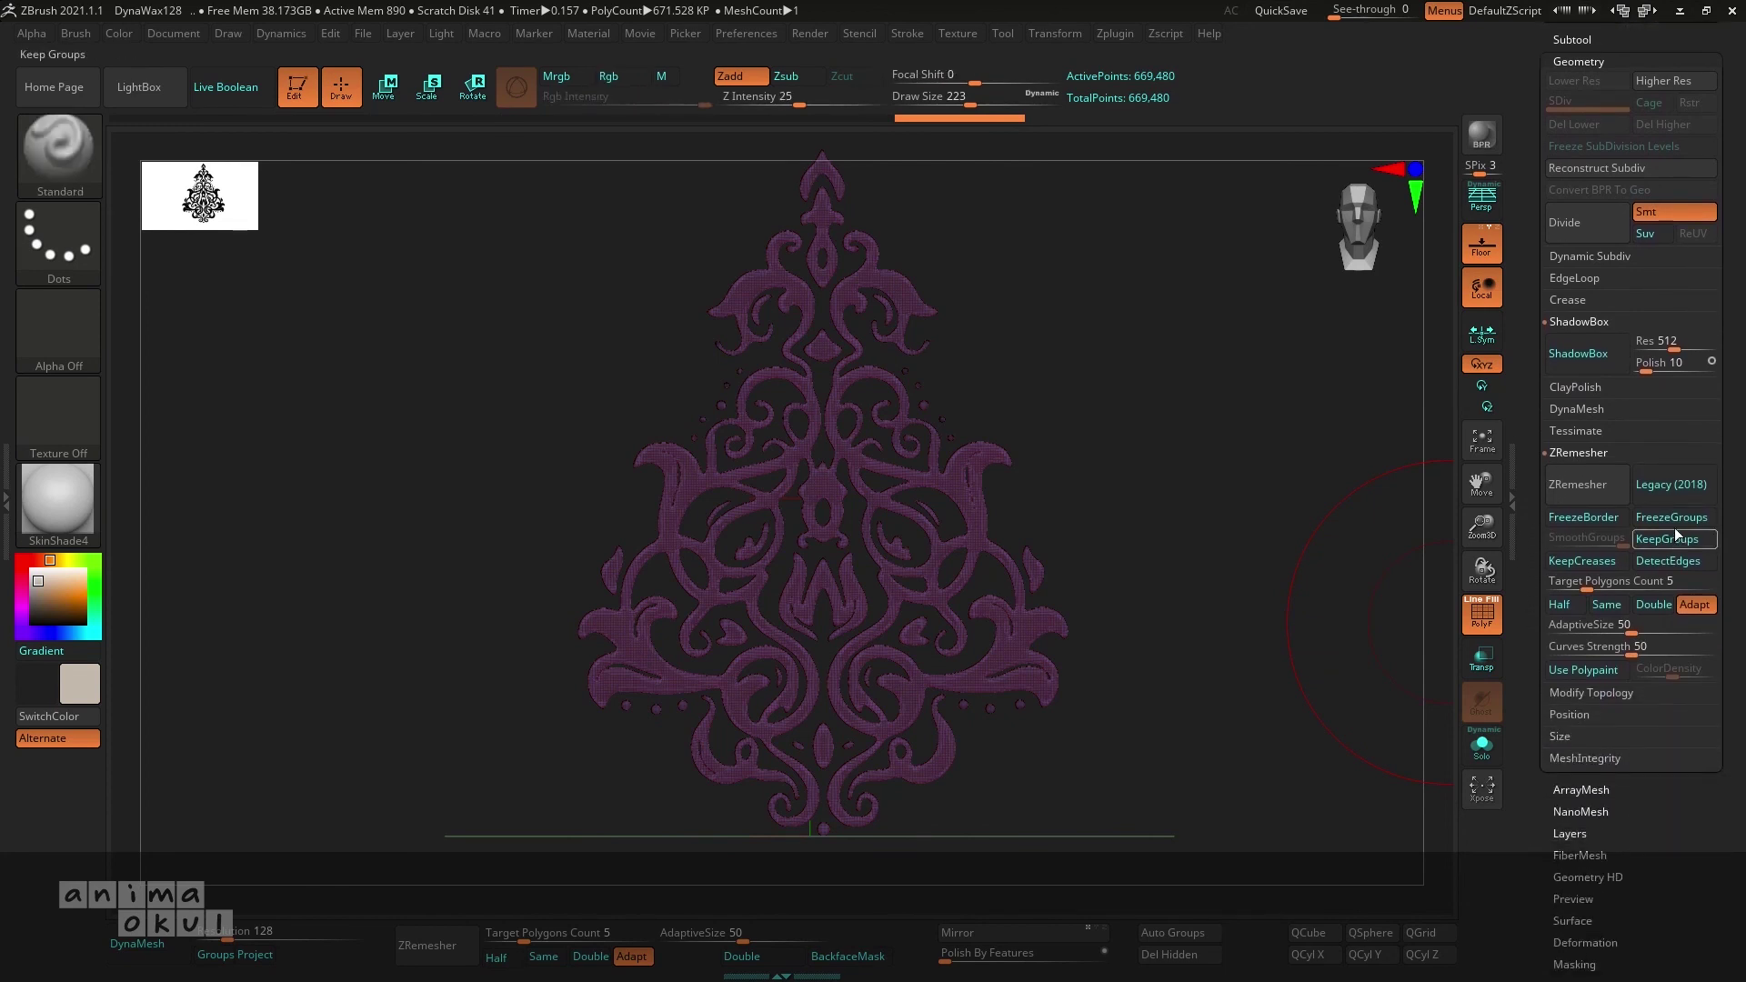
pyautogui.click(1674, 538)
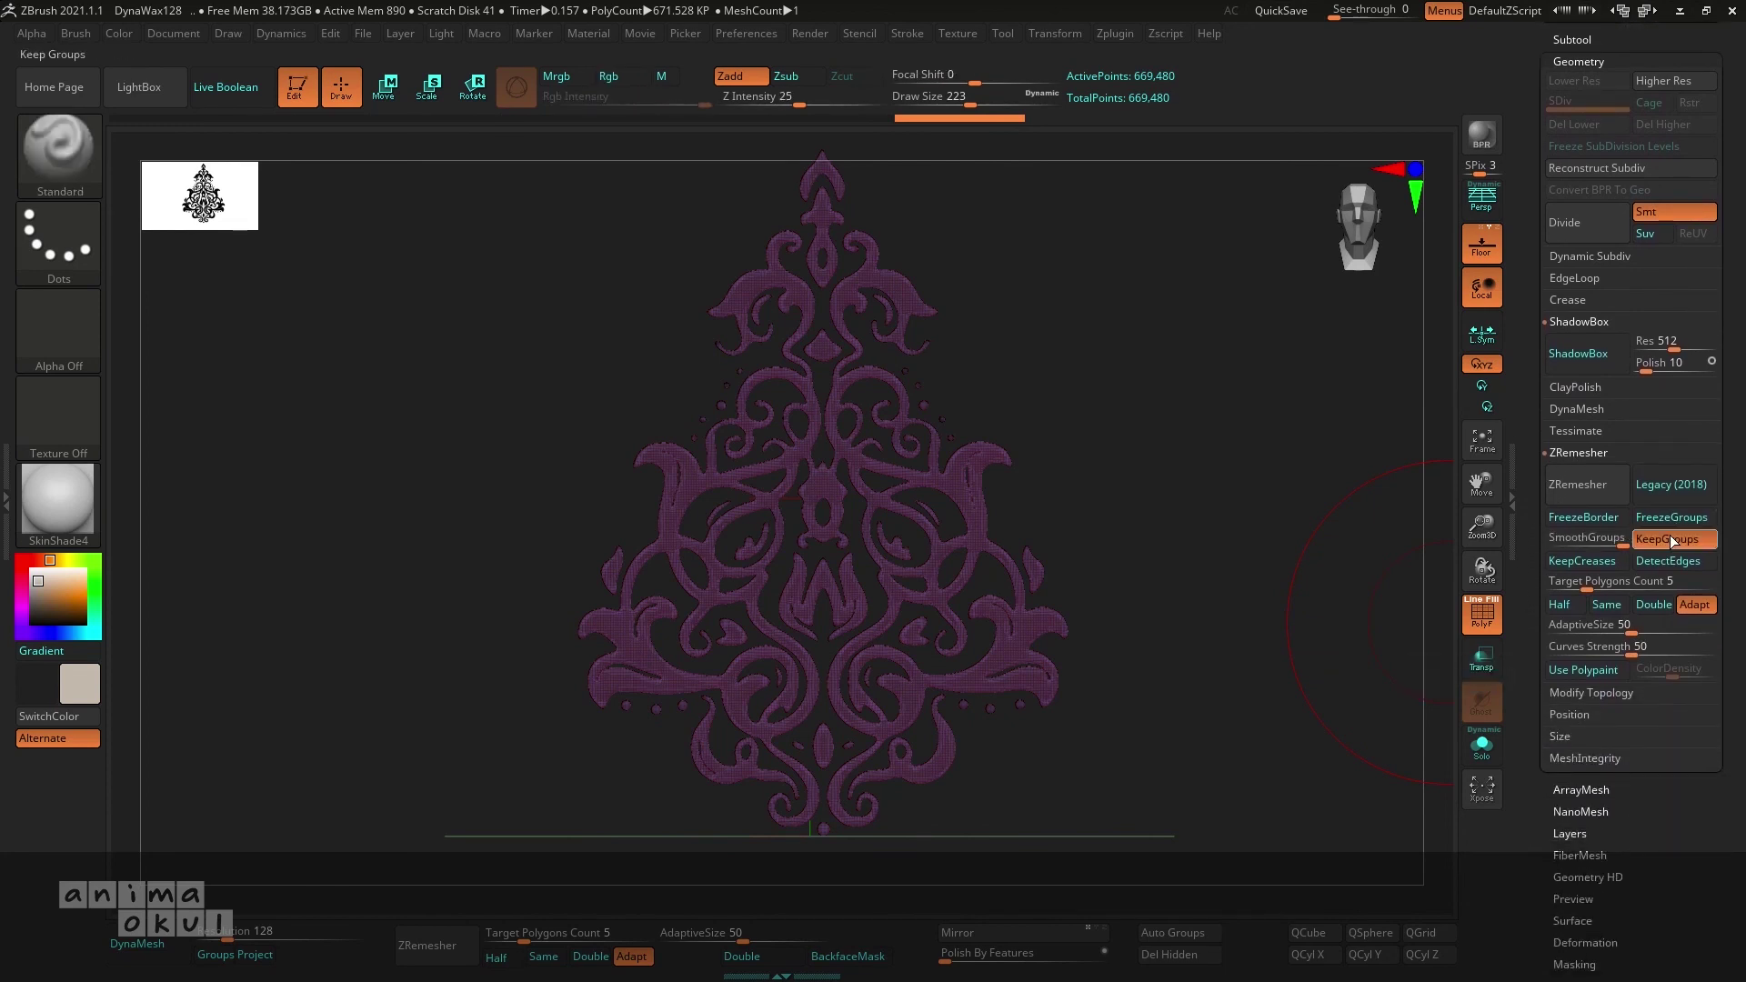
pyautogui.click(1559, 605)
pyautogui.click(1695, 605)
pyautogui.moveTo(1628, 626); pyautogui.dragTo(1547, 629)
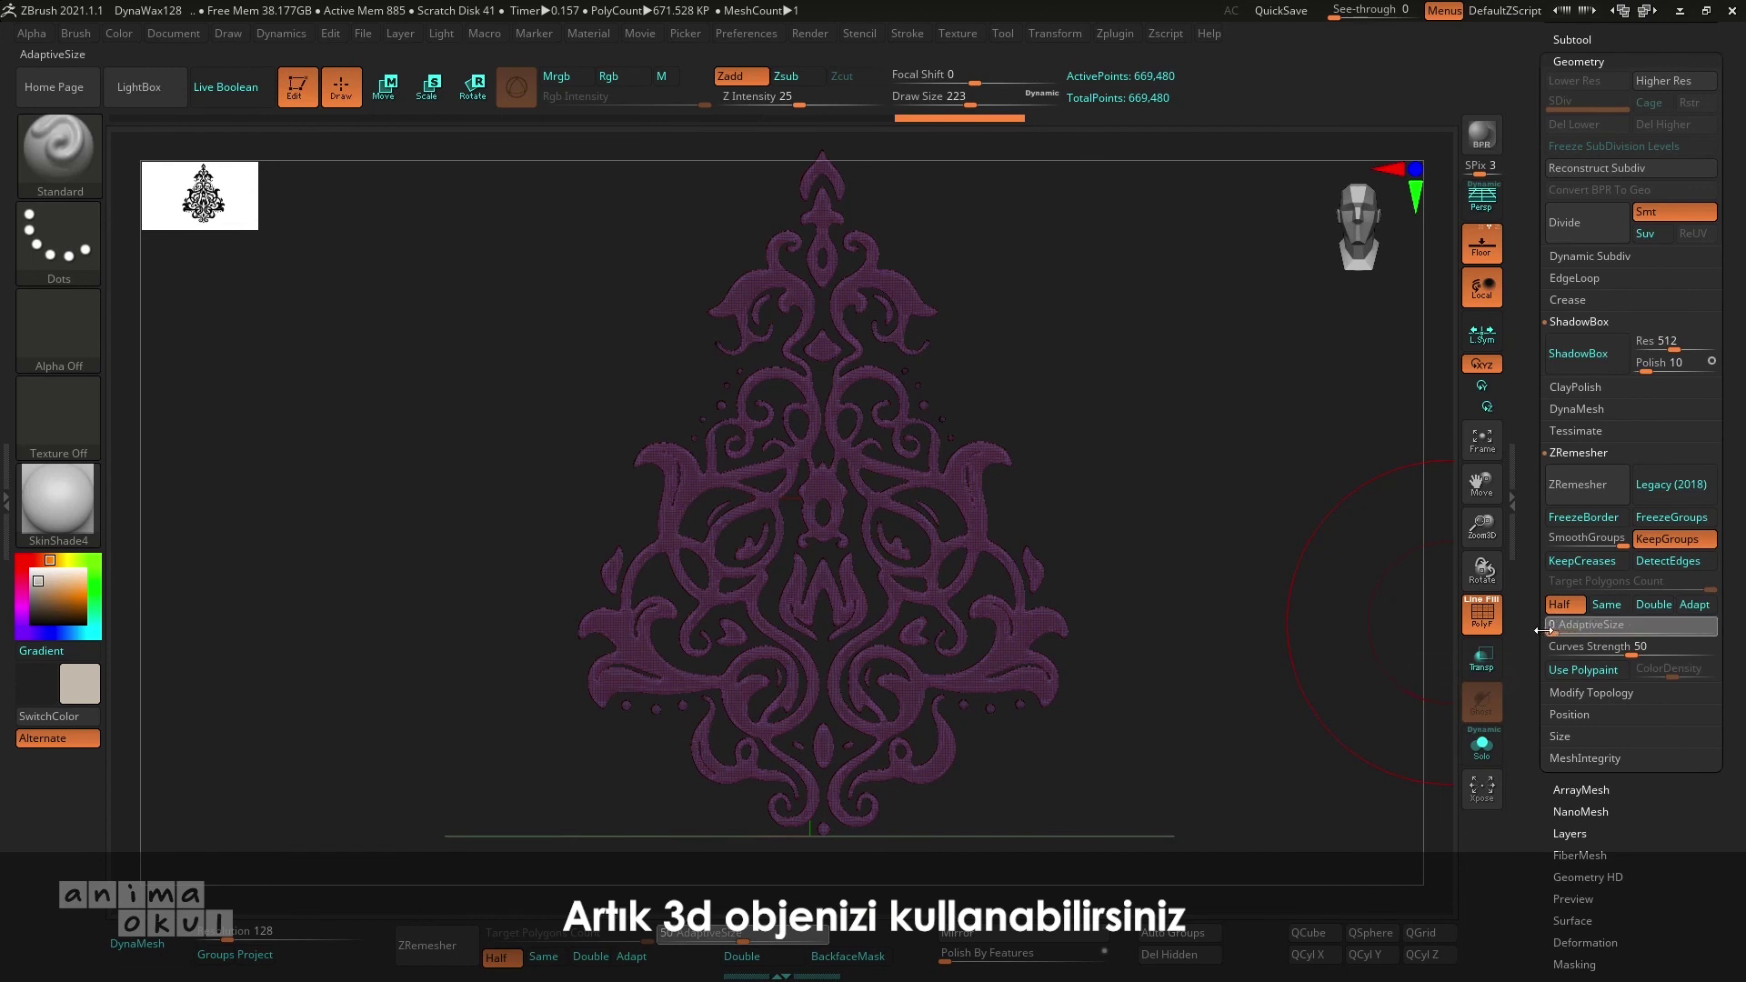